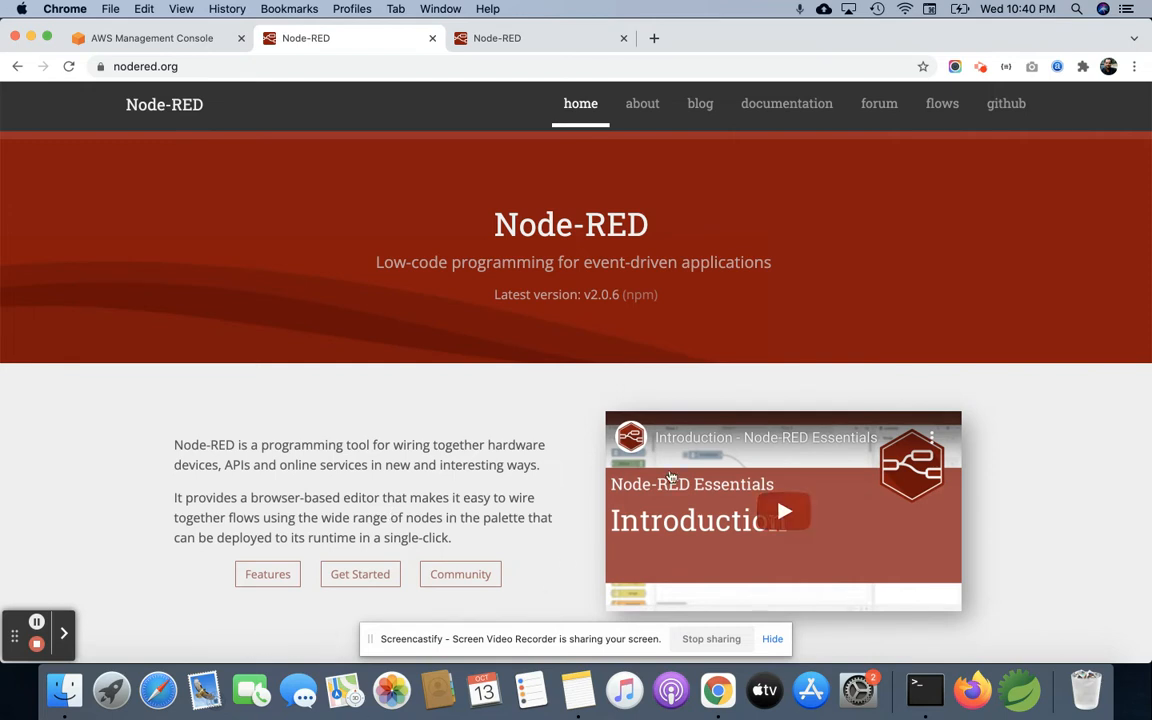
Step: Switch to the AWS Management Console, search its services for "iot core", and open IoT Core
{"action": "left_click", "coordinate": [519, 41]}
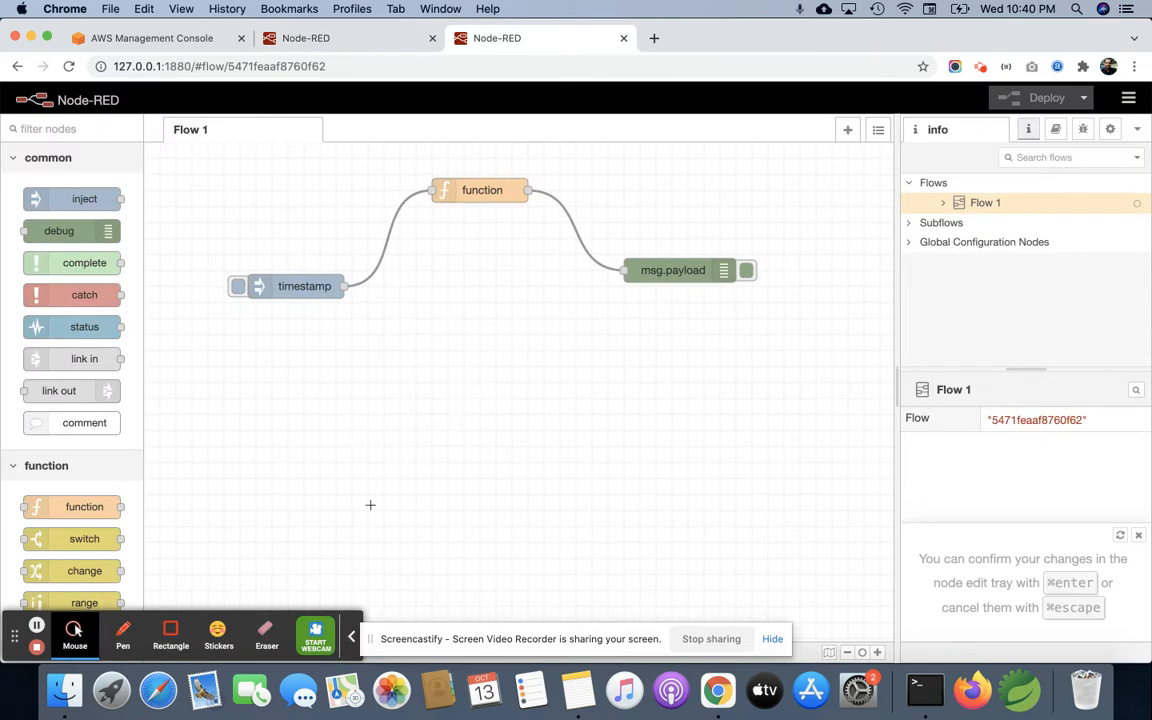
{"action": "left_click", "coordinate": [175, 40]}
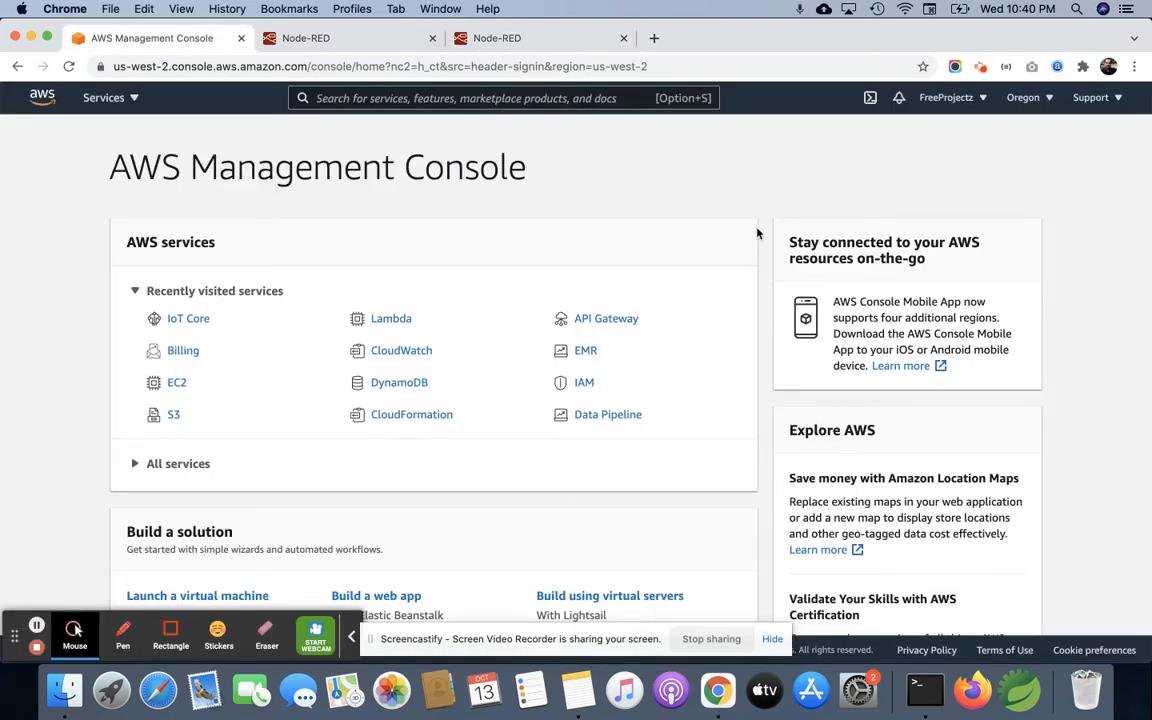
{"action": "scroll", "coordinate": [748, 318], "scroll_direction": "down", "scroll_amount": 1}
{"action": "scroll", "coordinate": [748, 318], "scroll_direction": "up", "scroll_amount": 1}
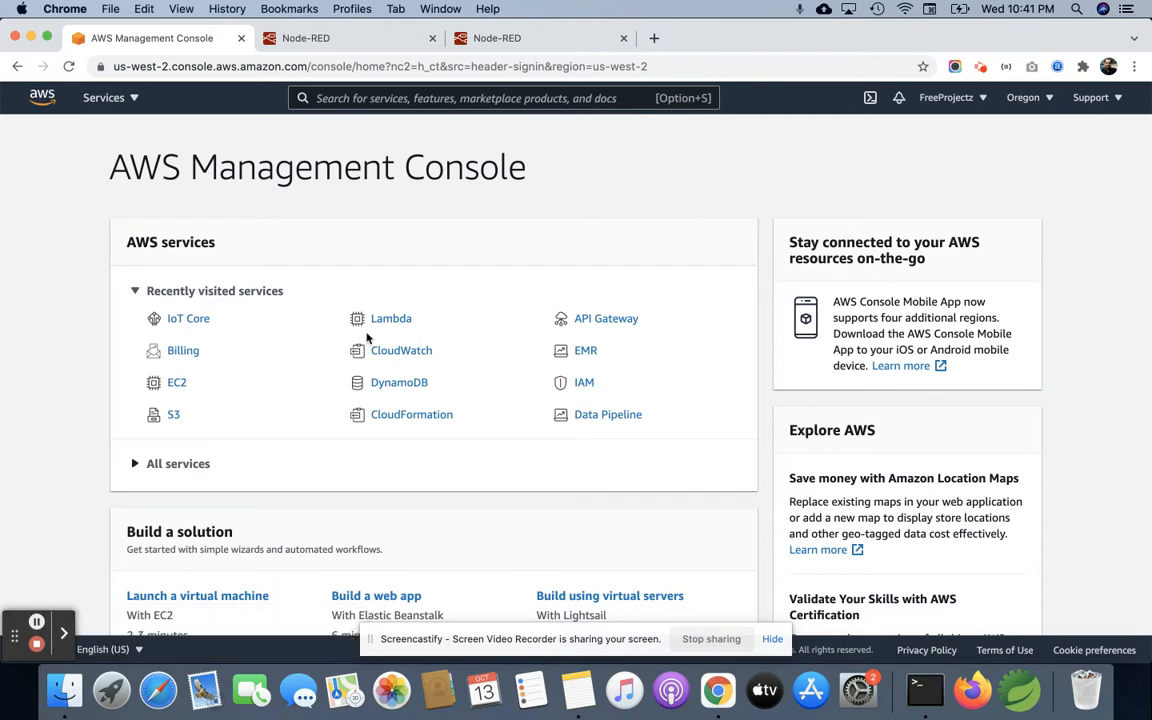
{"action": "left_click", "coordinate": [378, 95]}
{"action": "type", "text": "i"}
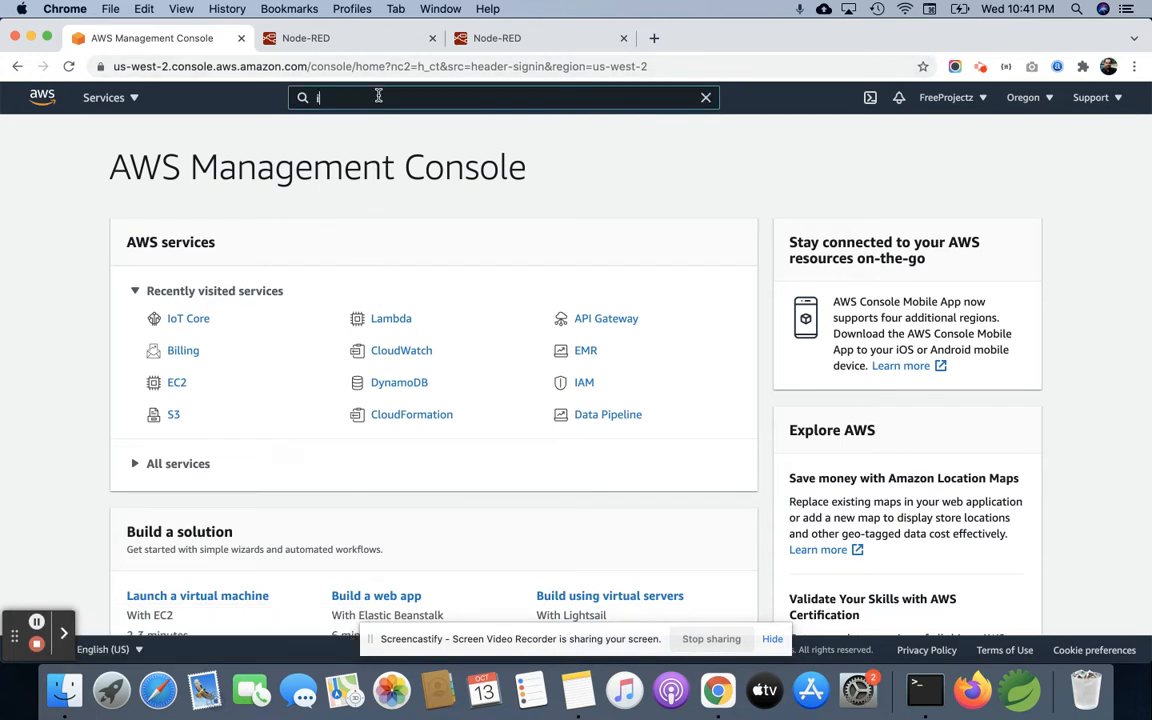
{"action": "type", "text": "ot core"}
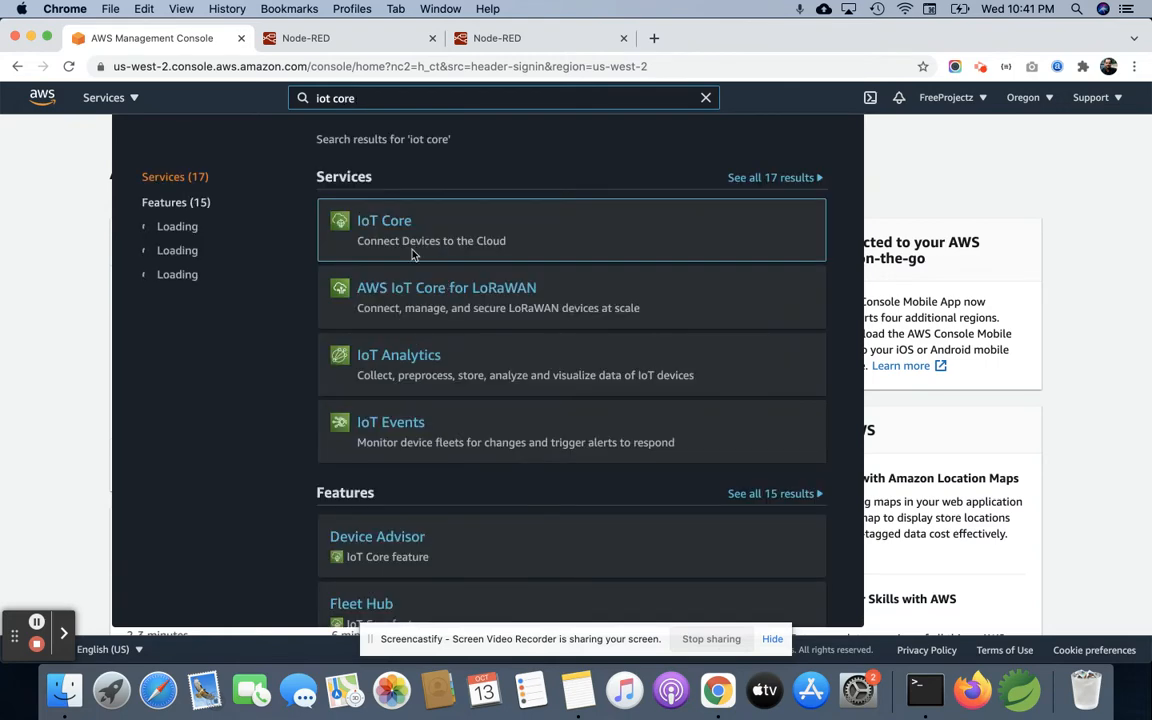
{"action": "left_click", "coordinate": [389, 228]}
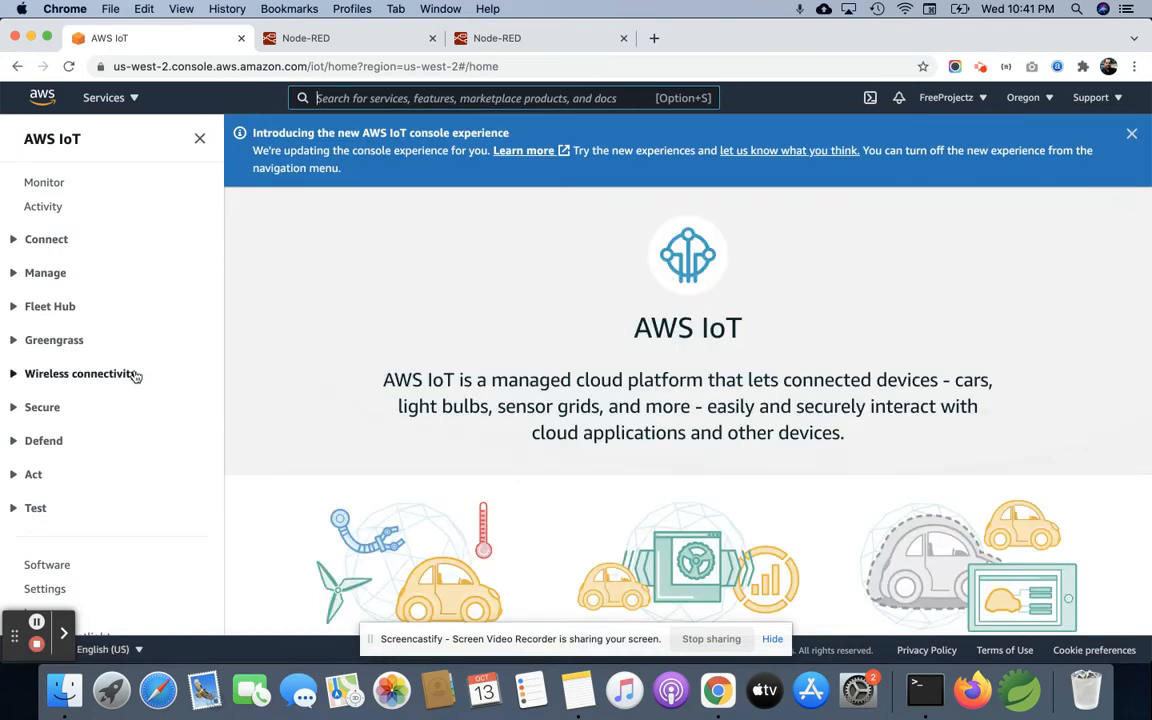
Step: Delete the existing noderec_connect thing from the managed things, confirming the deletion with its name
{"action": "left_click", "coordinate": [40, 272]}
{"action": "left_click", "coordinate": [44, 322]}
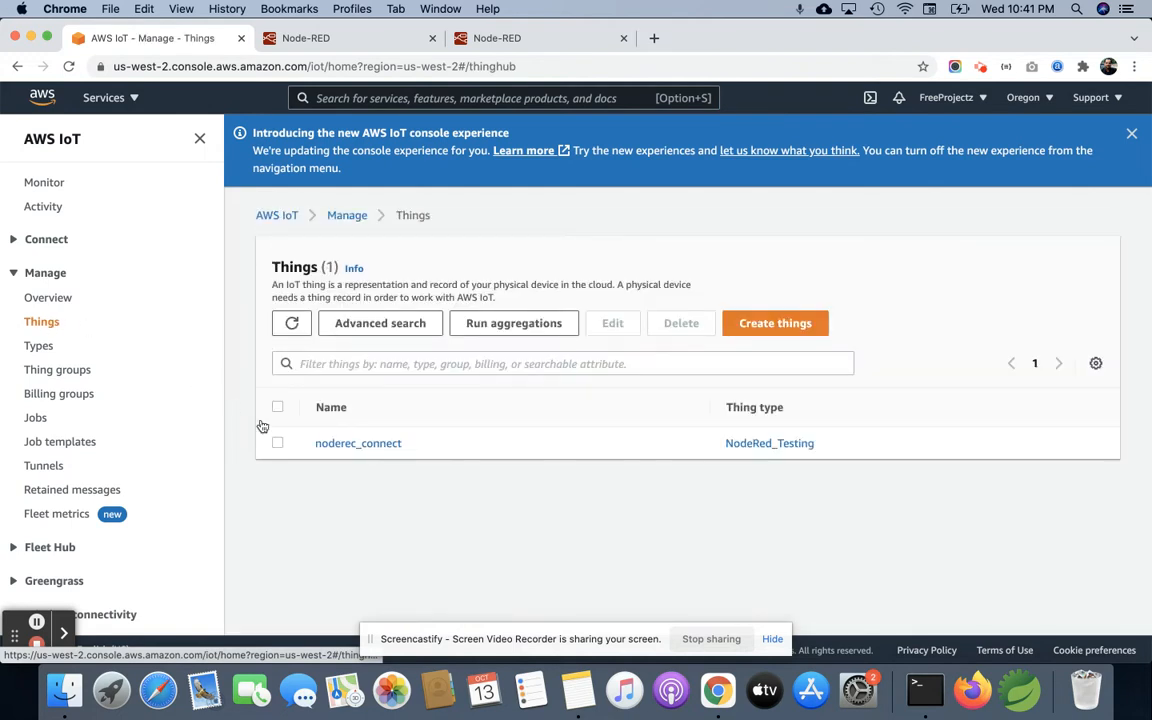
{"action": "left_click", "coordinate": [277, 442]}
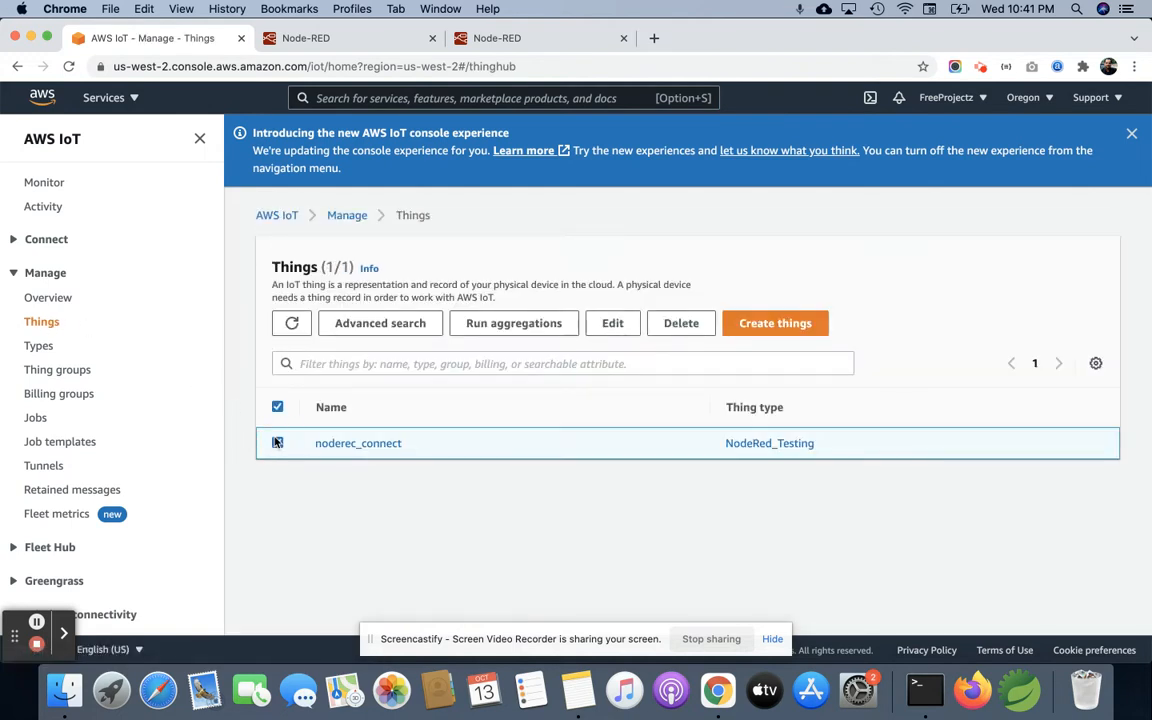
{"action": "left_click", "coordinate": [677, 326]}
{"action": "left_click", "coordinate": [514, 398]}
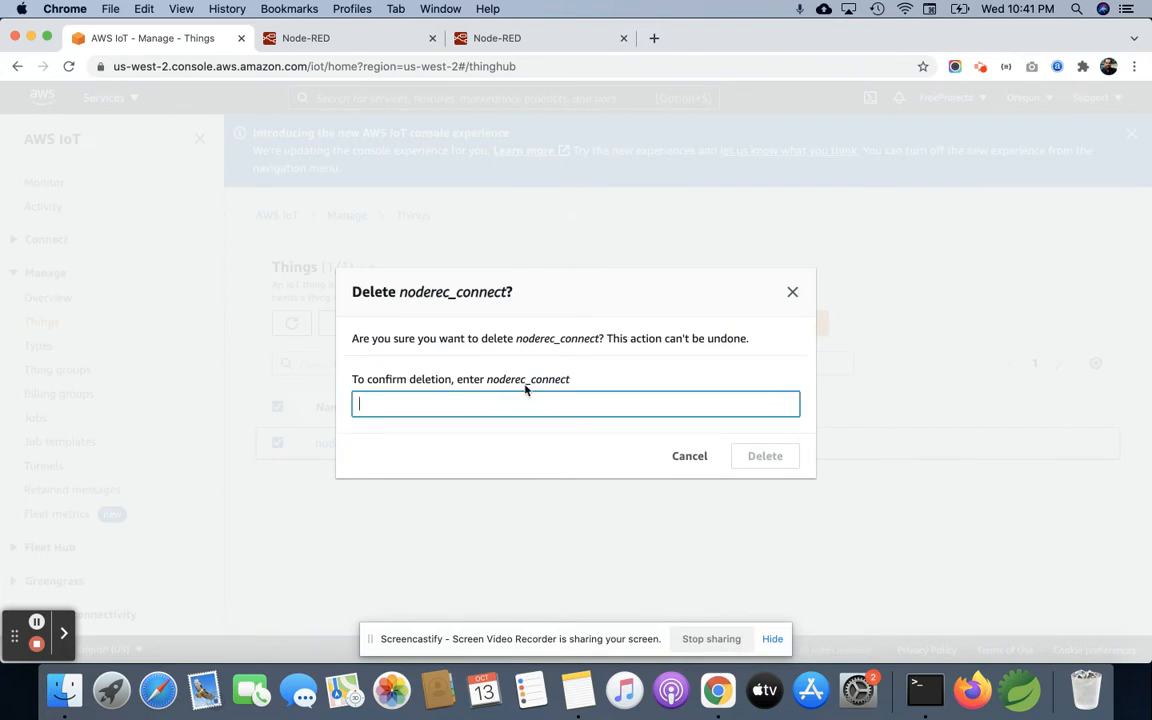
{"action": "double_click", "coordinate": [535, 379]}
{"action": "key", "text": "super+c"}
{"action": "left_click", "coordinate": [455, 404]}
{"action": "key", "text": "super+v"}
{"action": "left_click", "coordinate": [766, 462]}
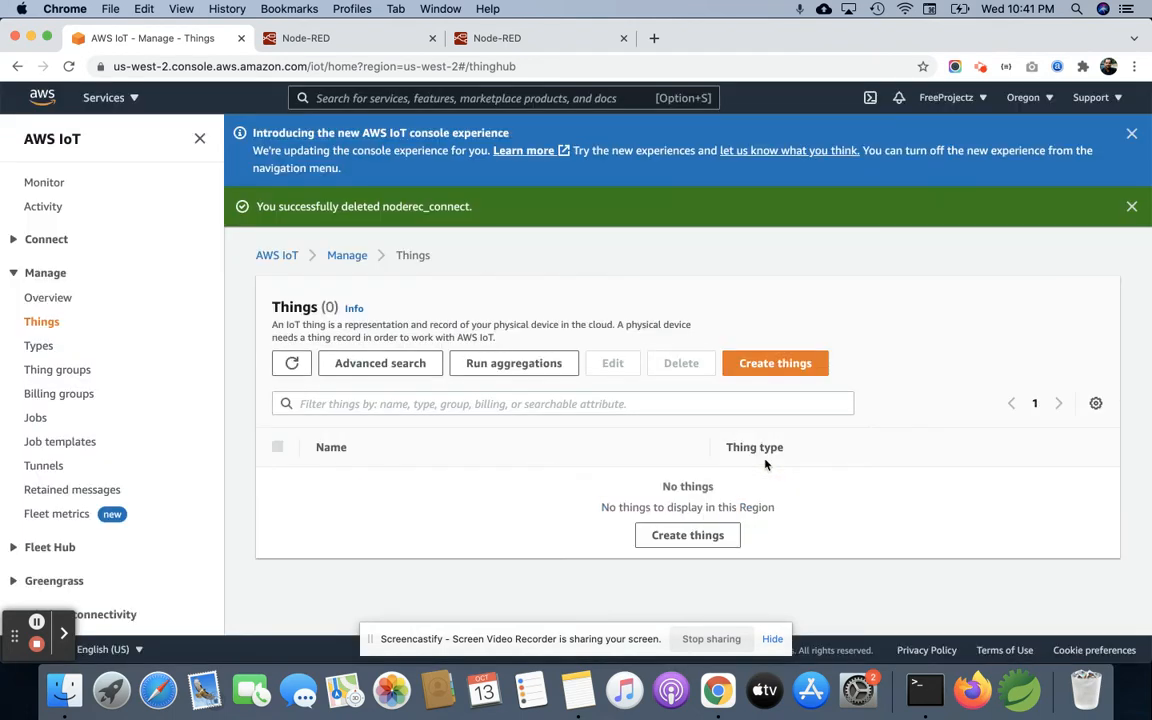
Step: Deprecate the NodeRed_Testing thing type and confirm the deprecation
{"action": "left_click", "coordinate": [39, 348]}
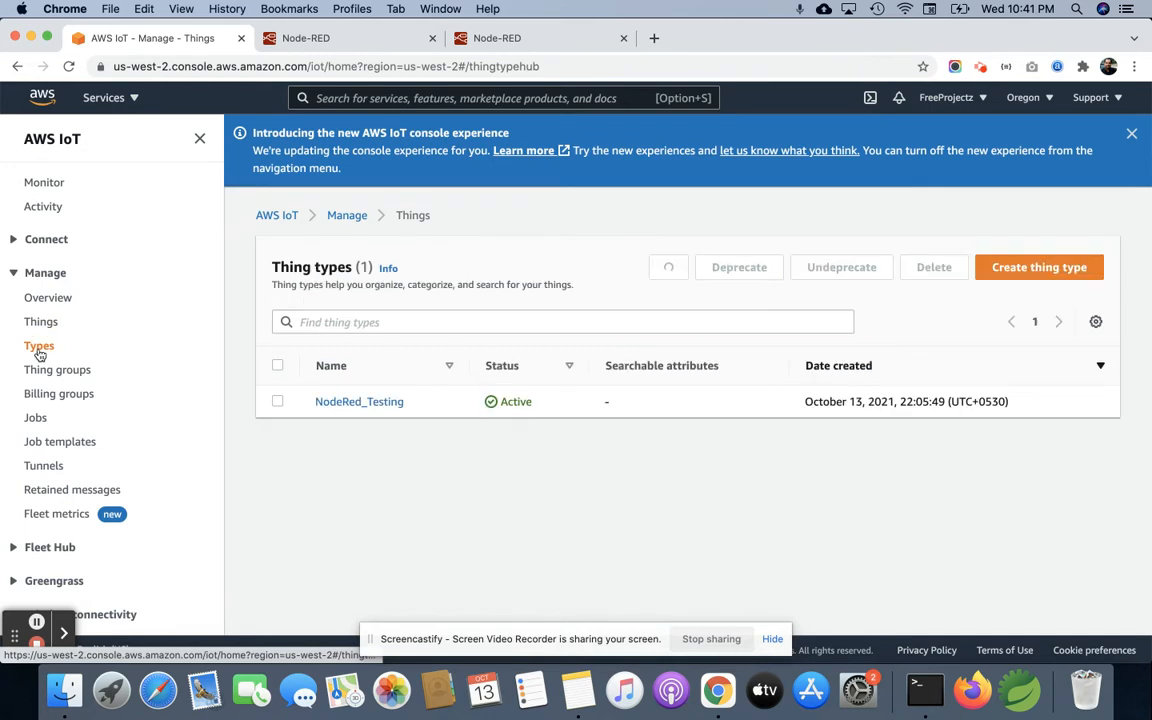
{"action": "left_click", "coordinate": [277, 401]}
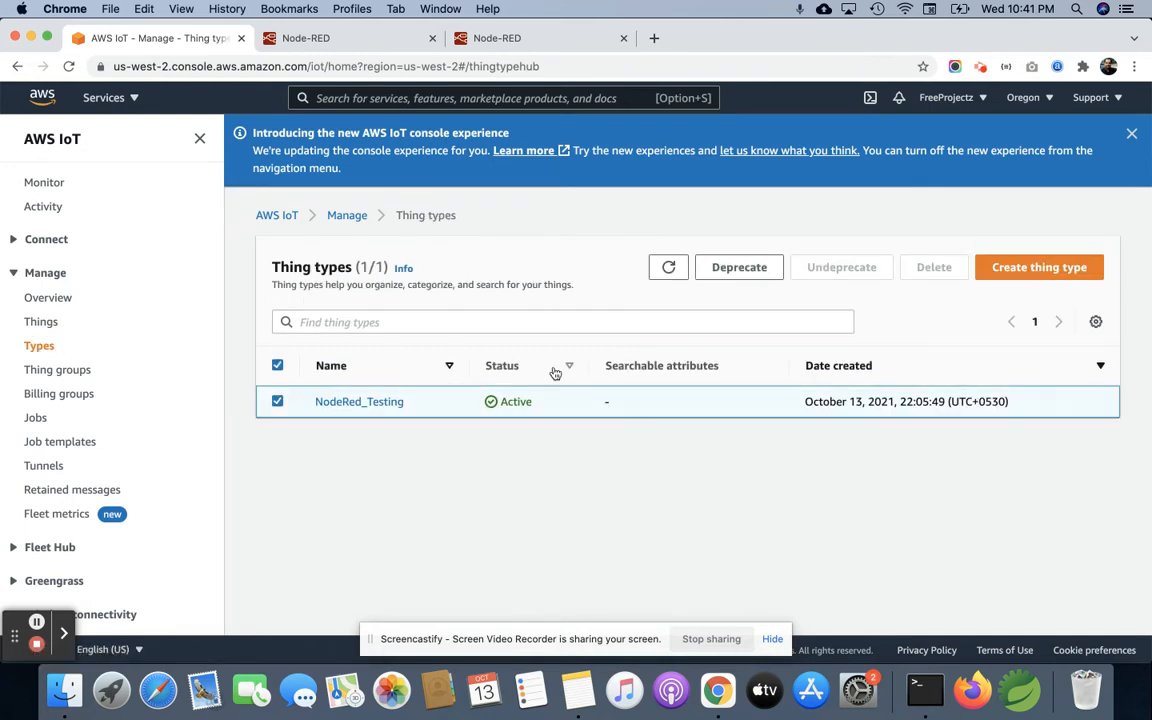
{"action": "left_click", "coordinate": [745, 268]}
{"action": "left_click", "coordinate": [754, 419]}
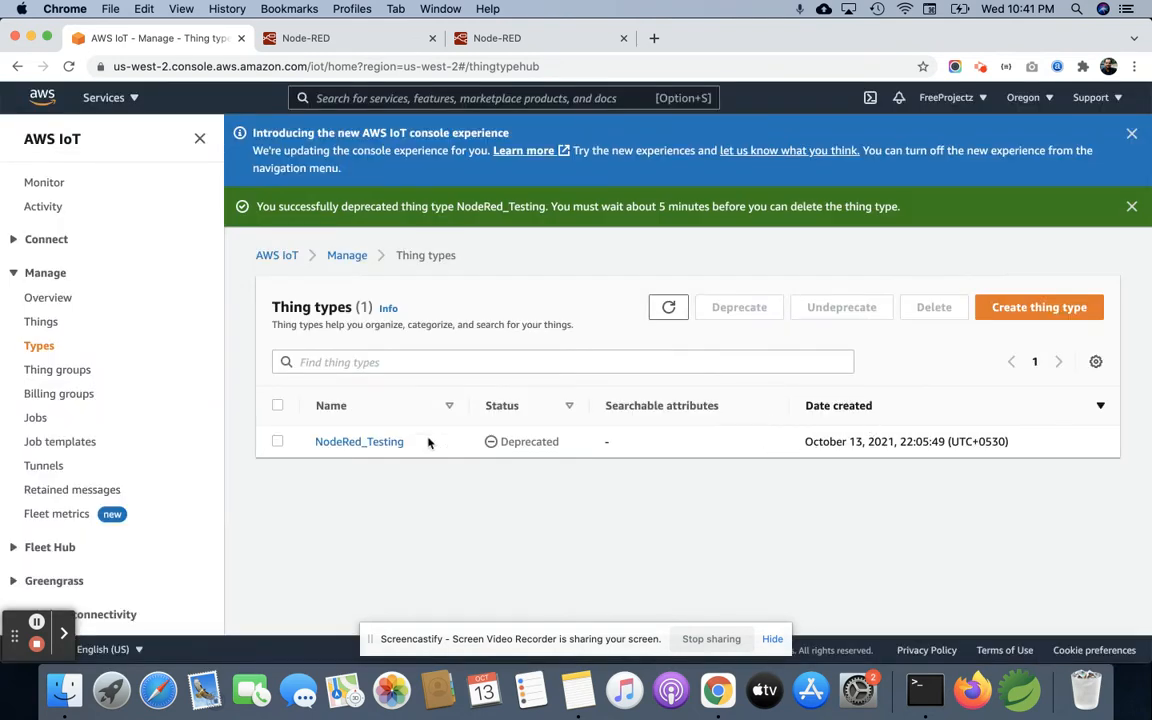
Step: Try to delete the deprecated NodeRed_Testing thing type, entering its name as confirmation
{"action": "left_click", "coordinate": [280, 443]}
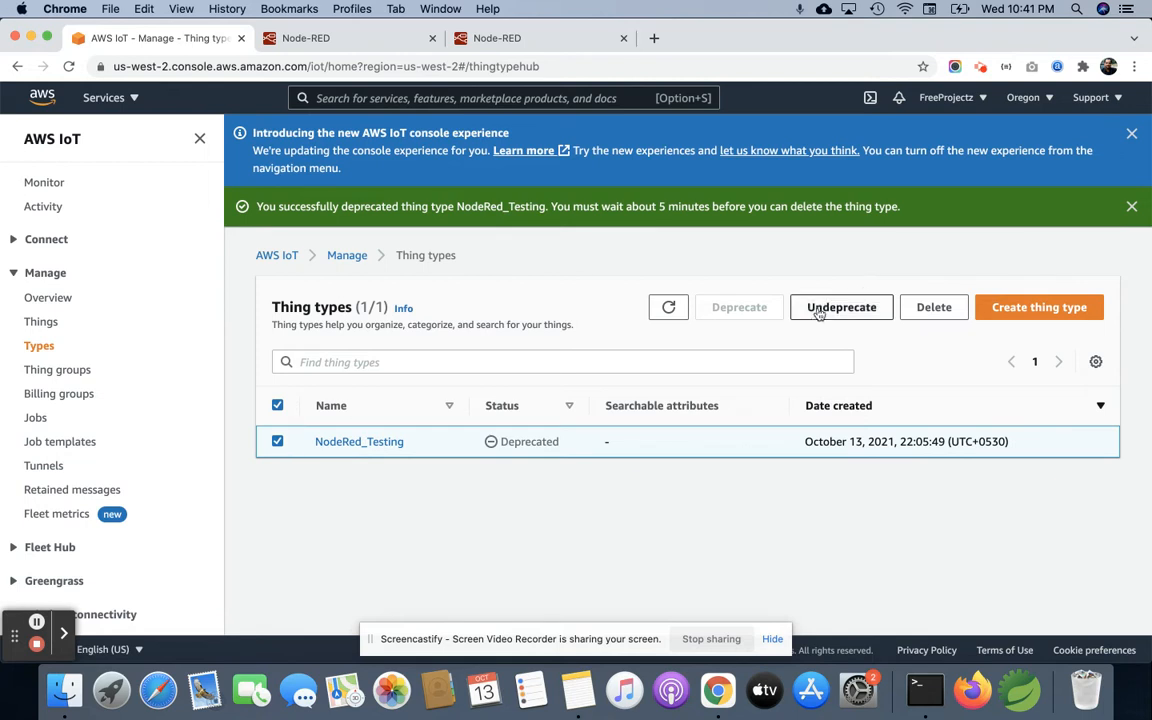
{"action": "left_click", "coordinate": [955, 312]}
{"action": "left_click", "coordinate": [622, 396]}
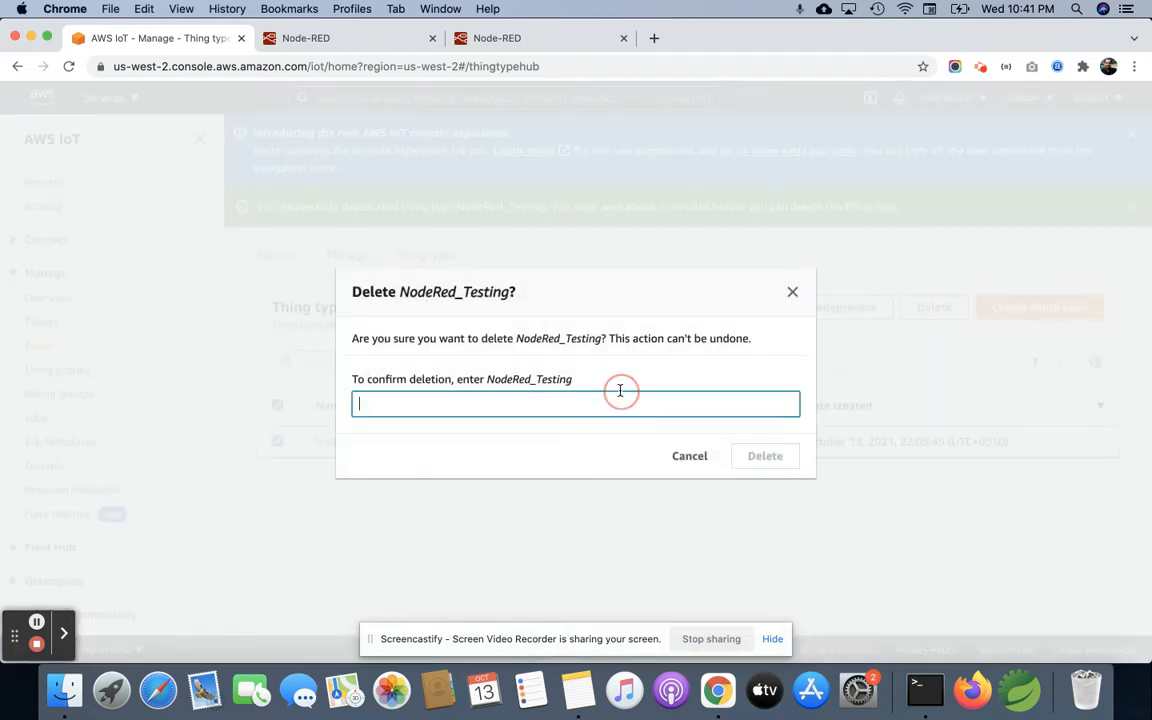
{"action": "double_click", "coordinate": [512, 378]}
{"action": "key", "text": "super+c"}
{"action": "left_click", "coordinate": [427, 404]}
{"action": "key", "text": "super+v"}
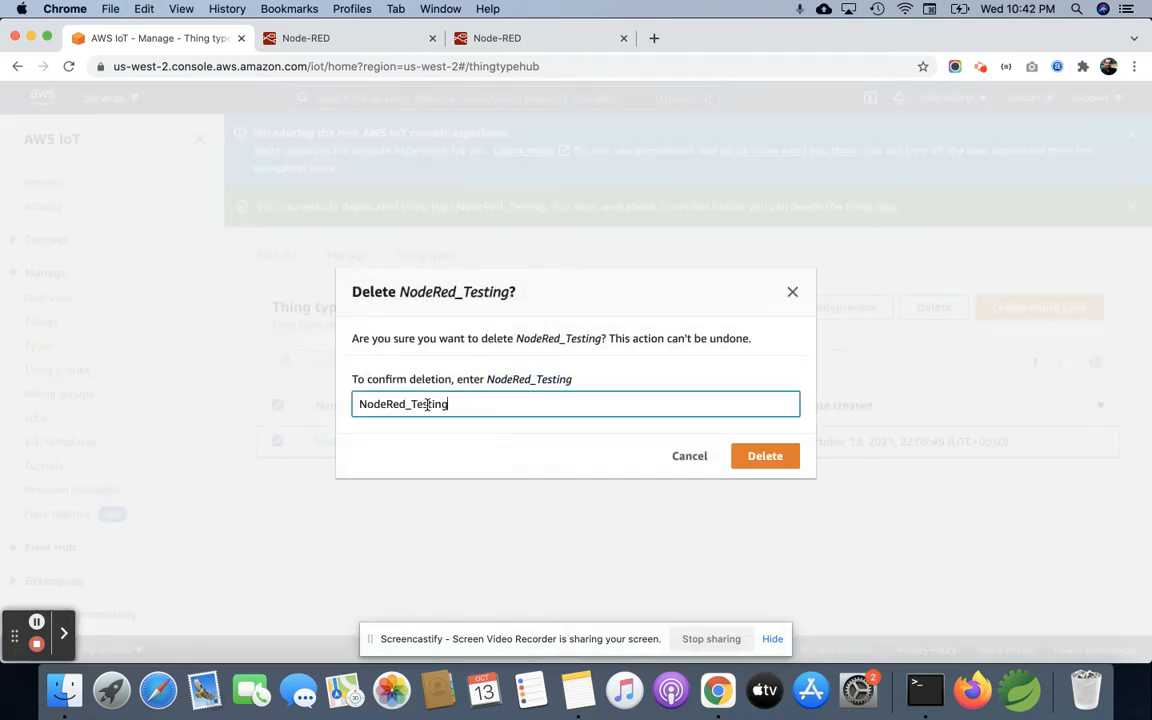
{"action": "left_click", "coordinate": [772, 452]}
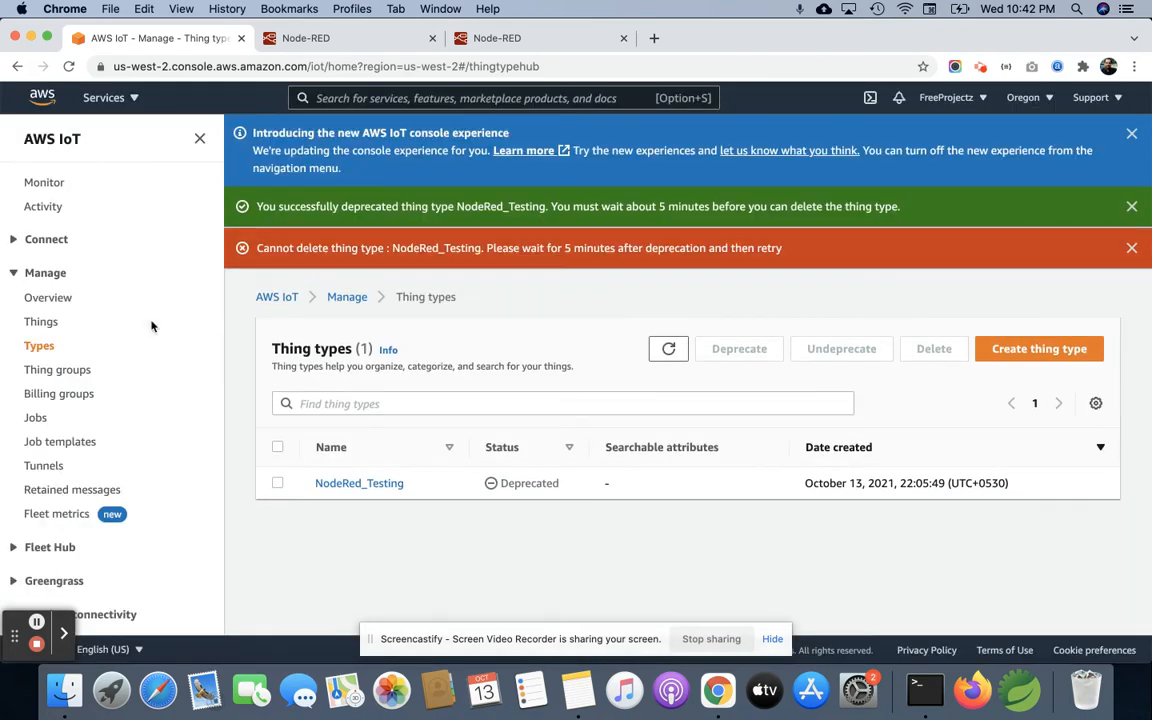
Step: Check the things, thing groups and billing groups, and delete the active certificate from the Secure section's certificates
{"action": "left_click", "coordinate": [38, 324]}
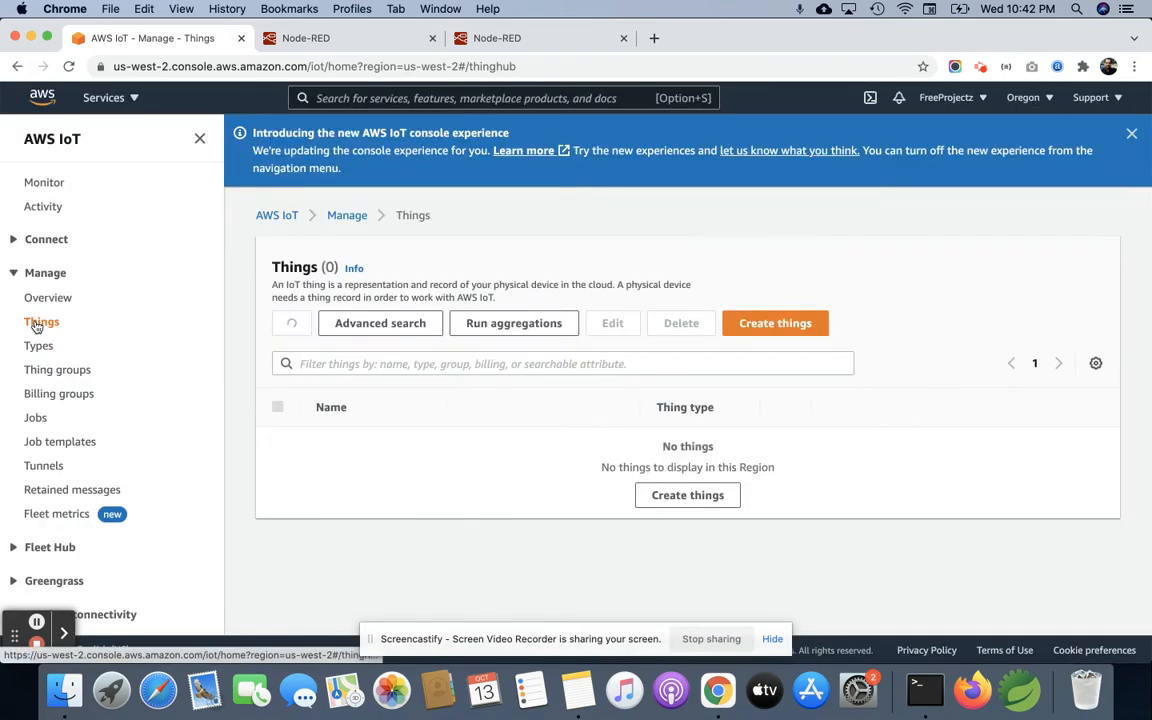
{"action": "left_click", "coordinate": [57, 371]}
{"action": "left_click", "coordinate": [62, 397]}
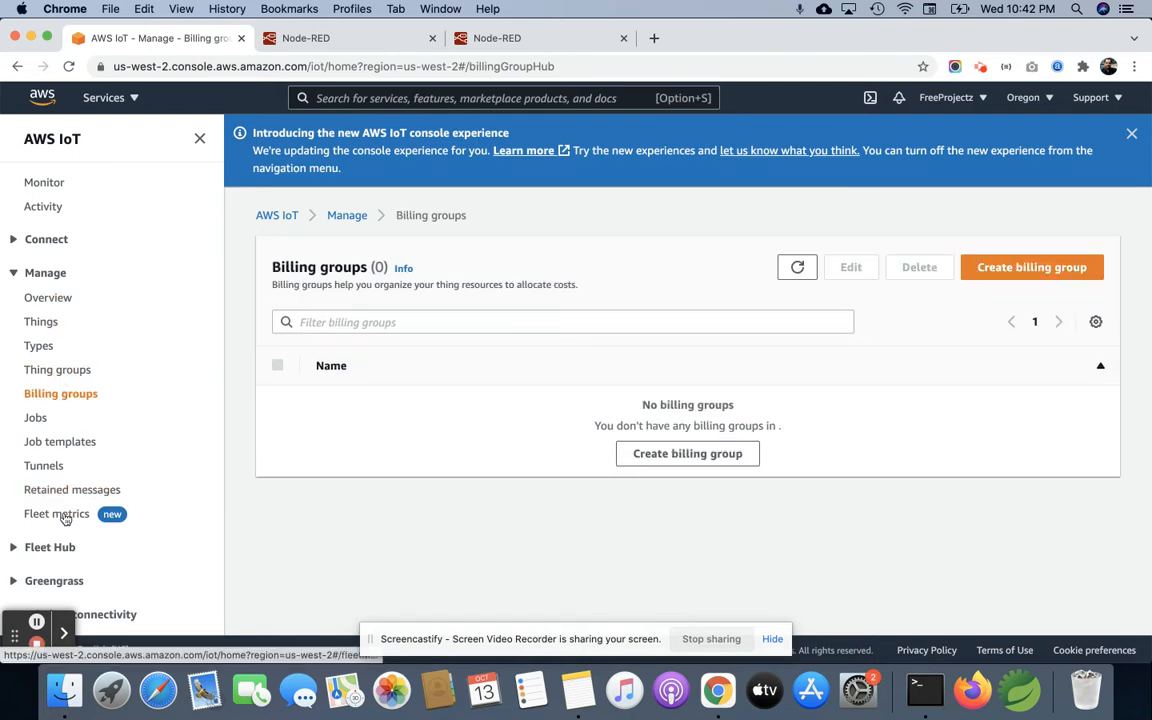
{"action": "scroll", "coordinate": [65, 516], "scroll_direction": "down", "scroll_amount": 2}
{"action": "scroll", "coordinate": [65, 520], "scroll_direction": "down", "scroll_amount": 2}
{"action": "left_click", "coordinate": [57, 482]}
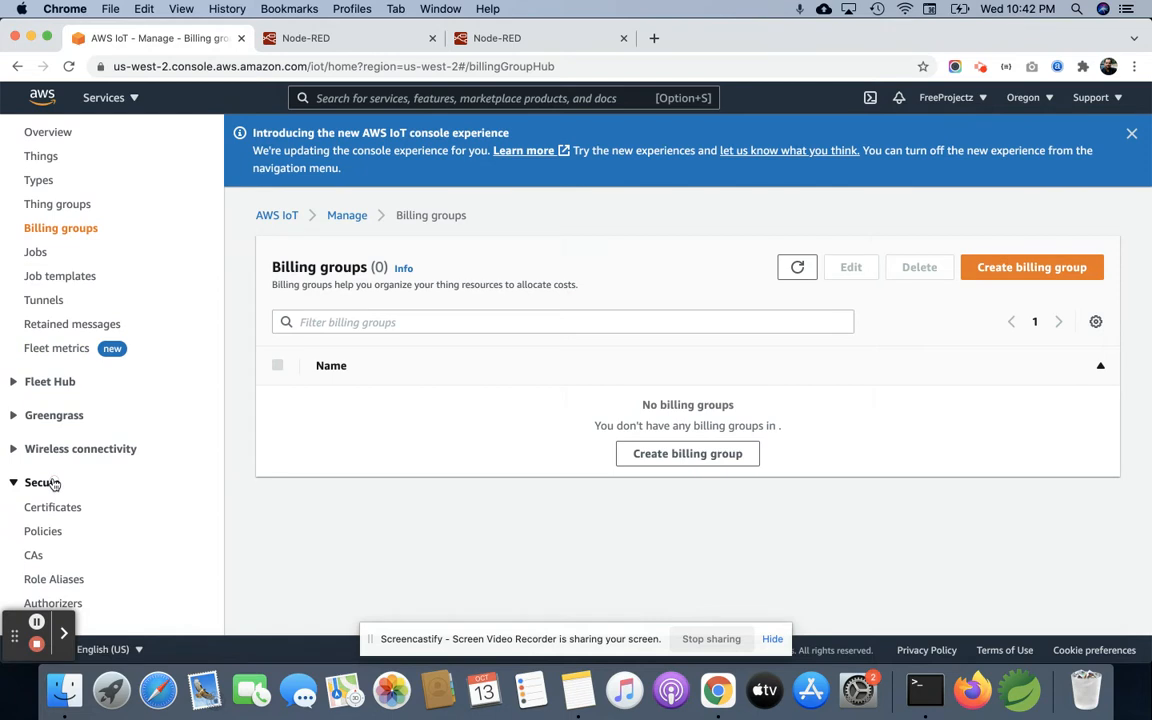
{"action": "left_click", "coordinate": [52, 507]}
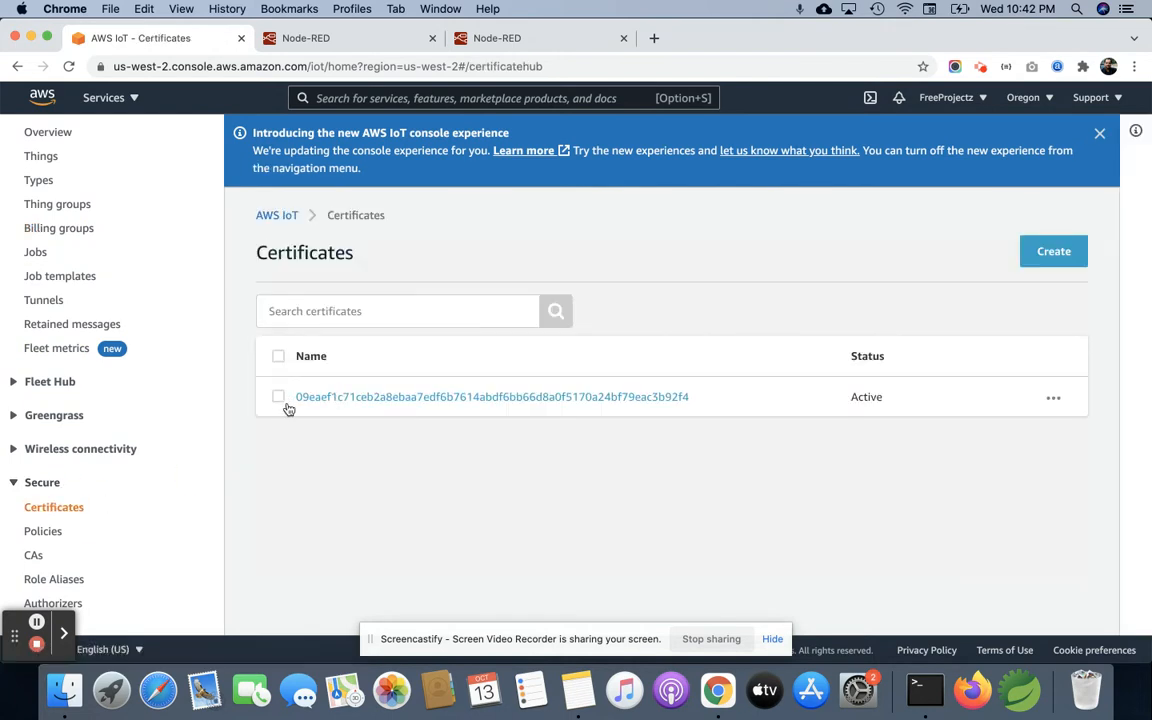
{"action": "left_click", "coordinate": [277, 397]}
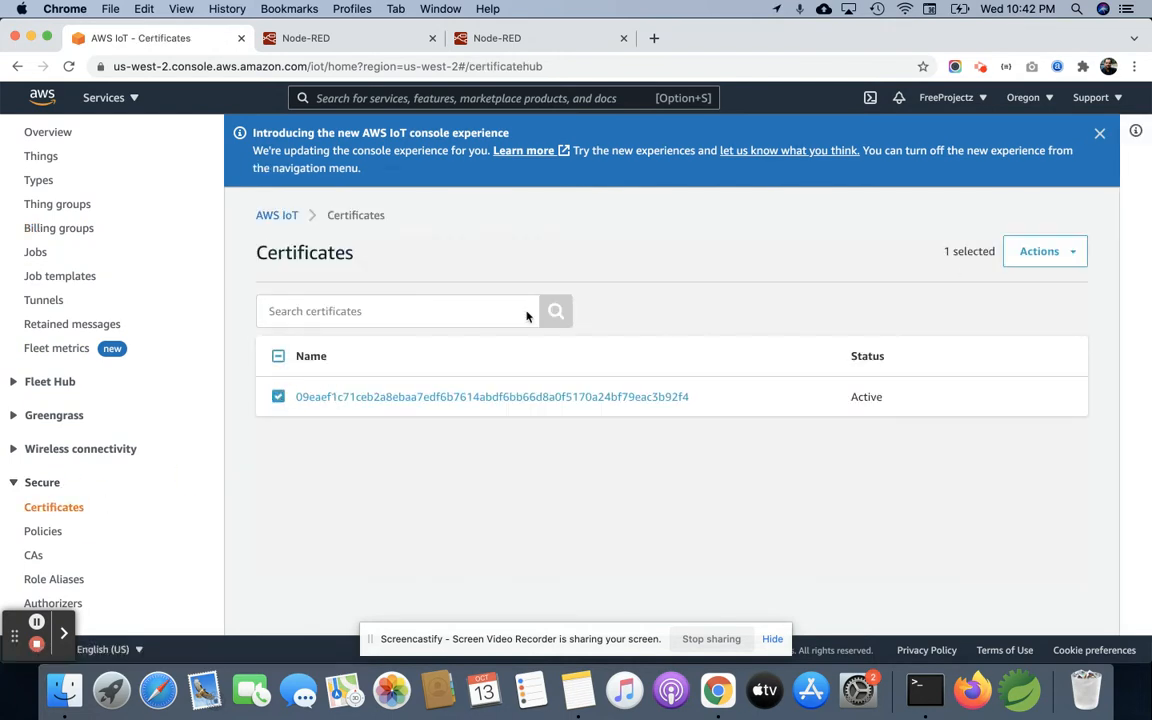
{"action": "left_click", "coordinate": [1048, 260]}
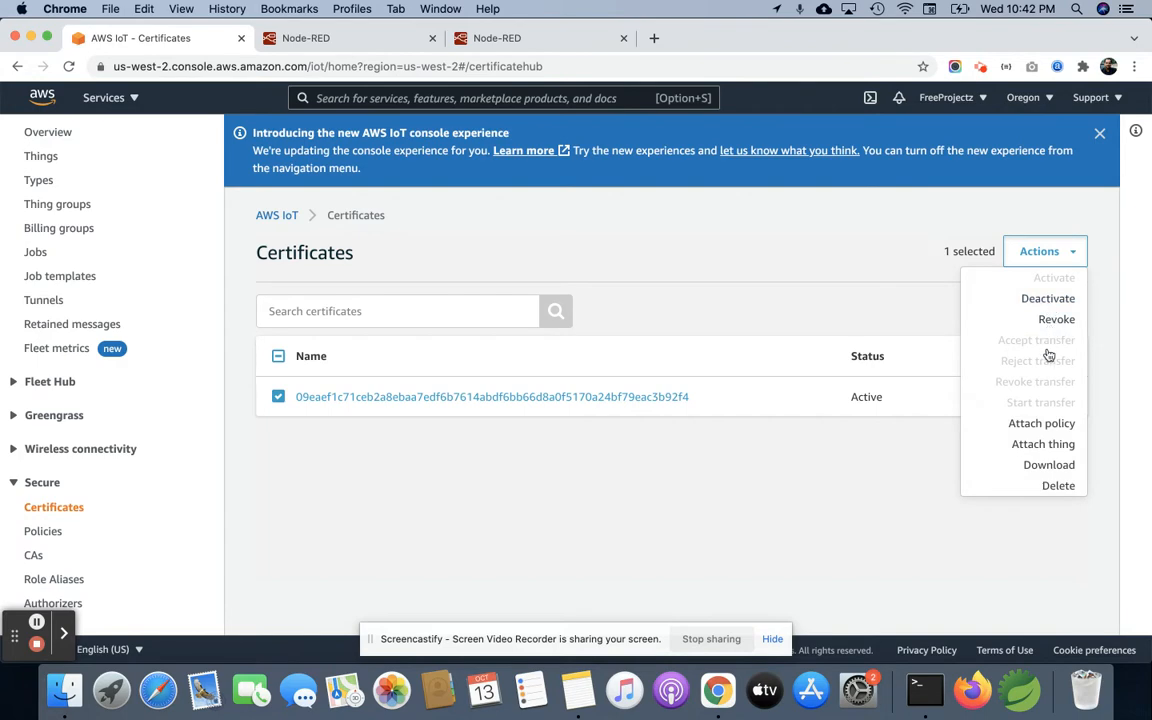
{"action": "left_click", "coordinate": [1056, 485]}
{"action": "left_click", "coordinate": [800, 314]}
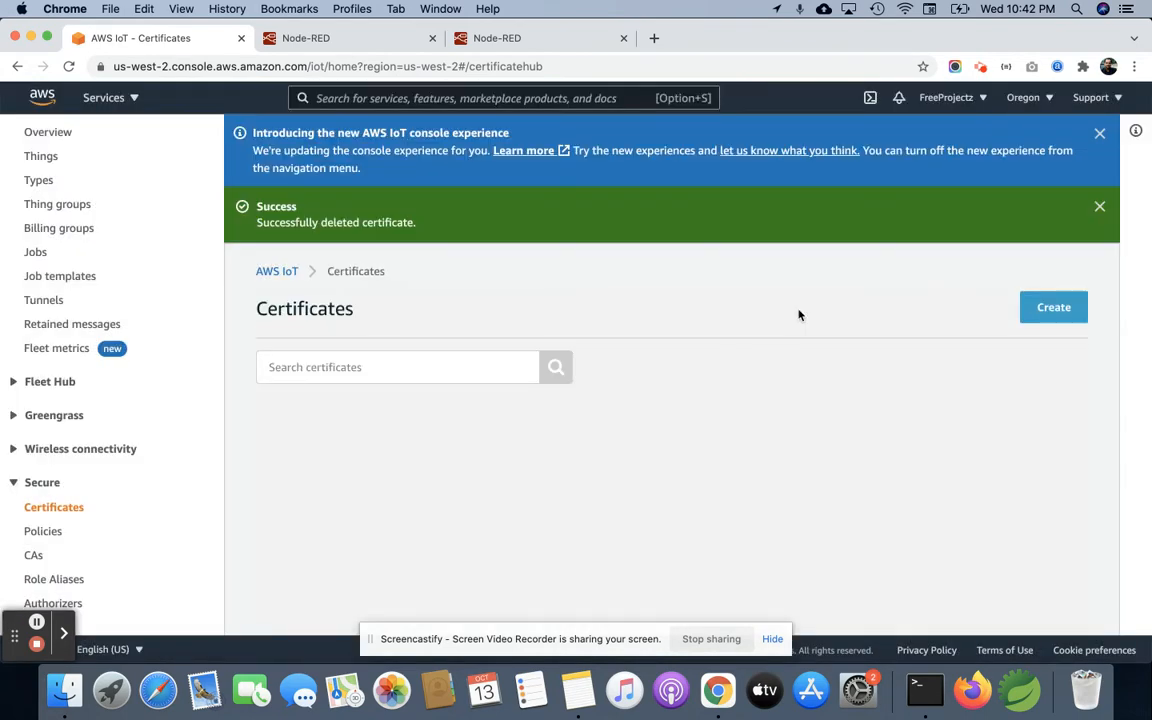
Step: Retry deleting the NodeRed_Testing thing type, confirming with its name
{"action": "left_click", "coordinate": [46, 156]}
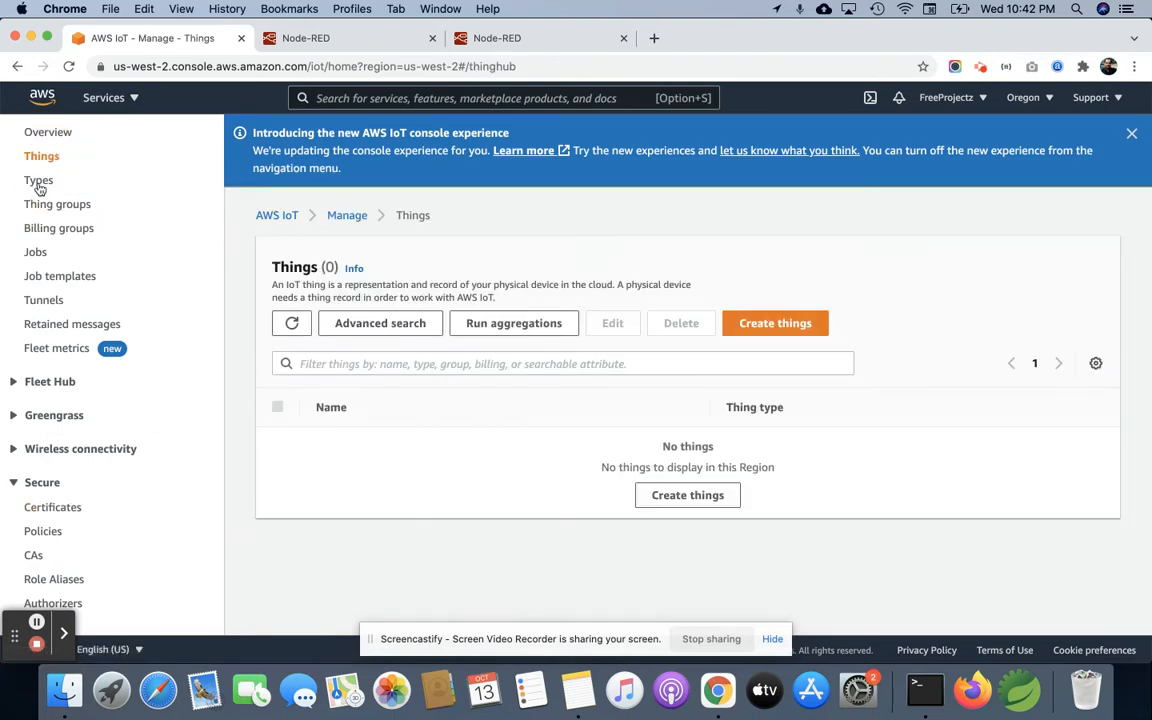
{"action": "left_click", "coordinate": [39, 183]}
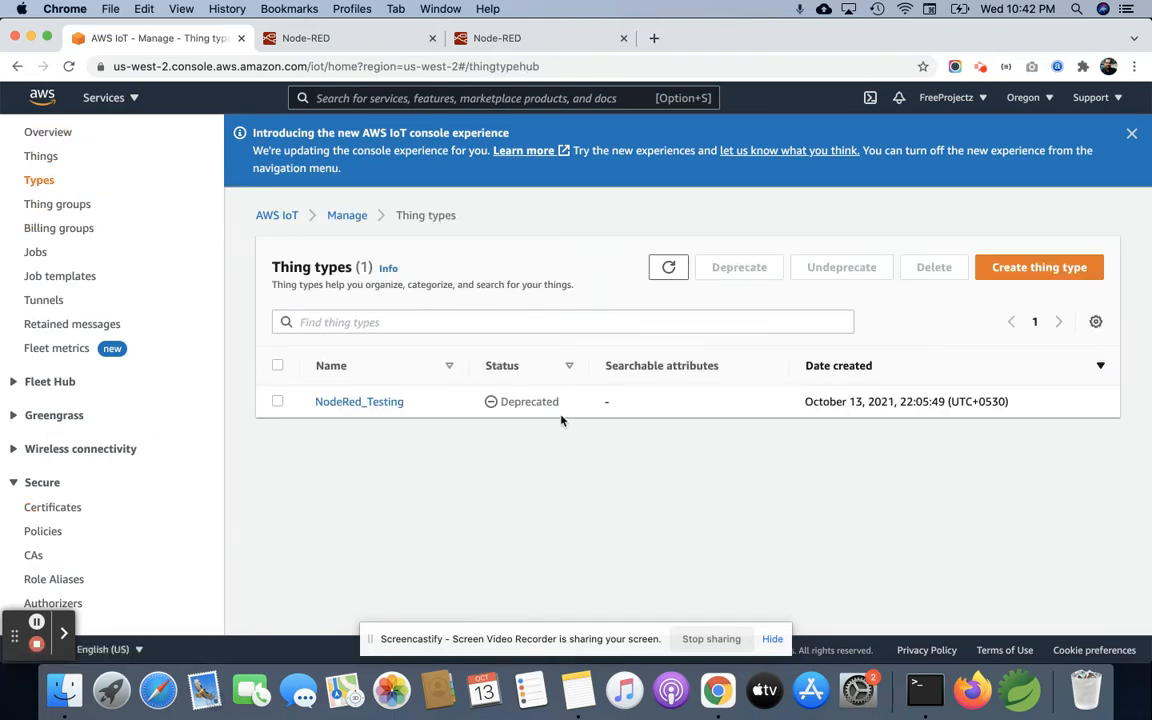
{"action": "left_click", "coordinate": [278, 400]}
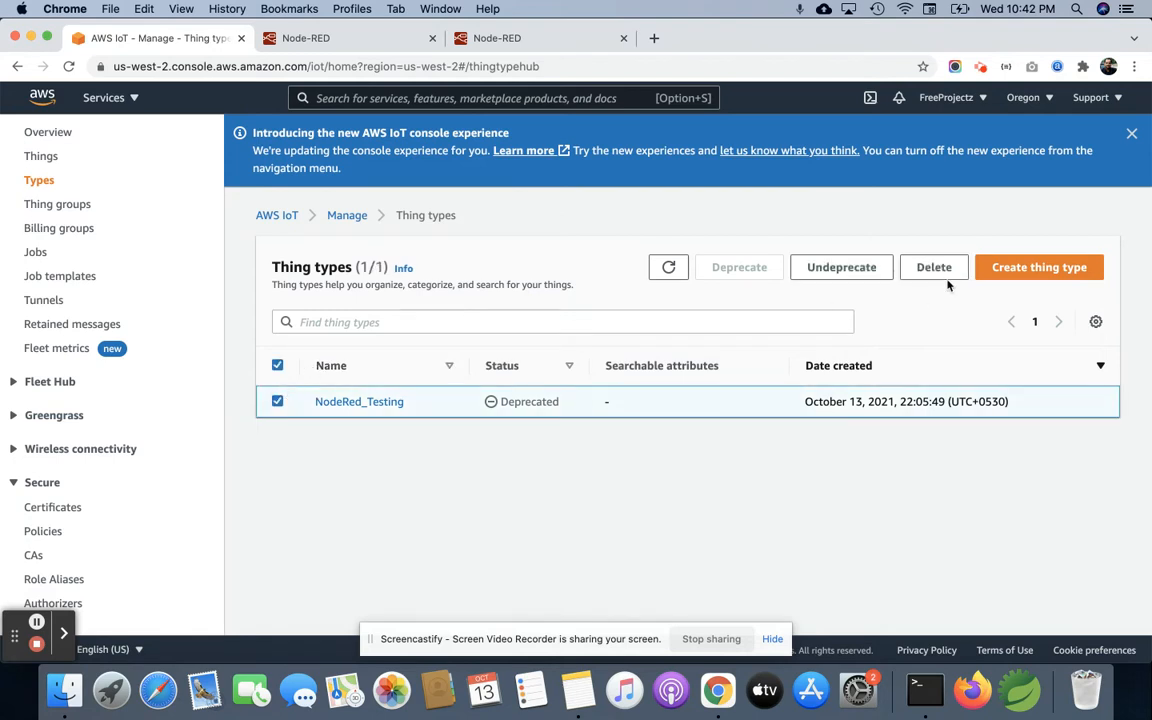
{"action": "left_click", "coordinate": [932, 268]}
{"action": "left_click", "coordinate": [610, 401]}
{"action": "double_click", "coordinate": [521, 381]}
{"action": "key", "text": "super+c"}
{"action": "left_click", "coordinate": [452, 404]}
{"action": "key", "text": "super+v"}
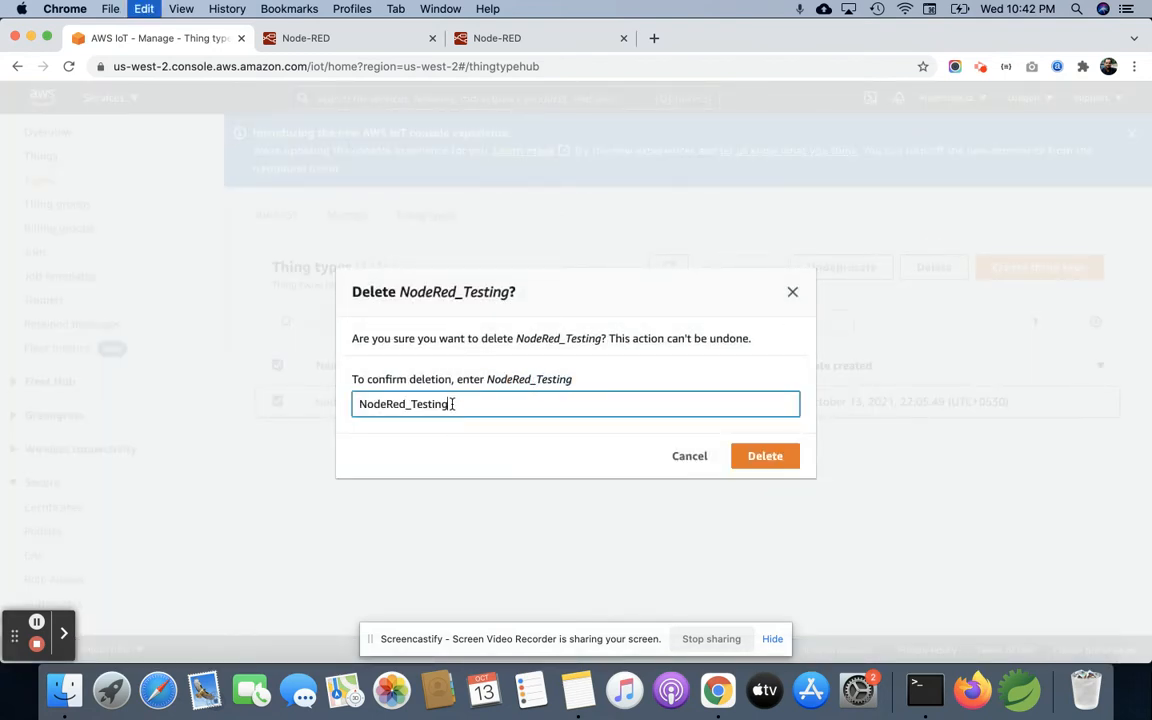
{"action": "left_click", "coordinate": [796, 455]}
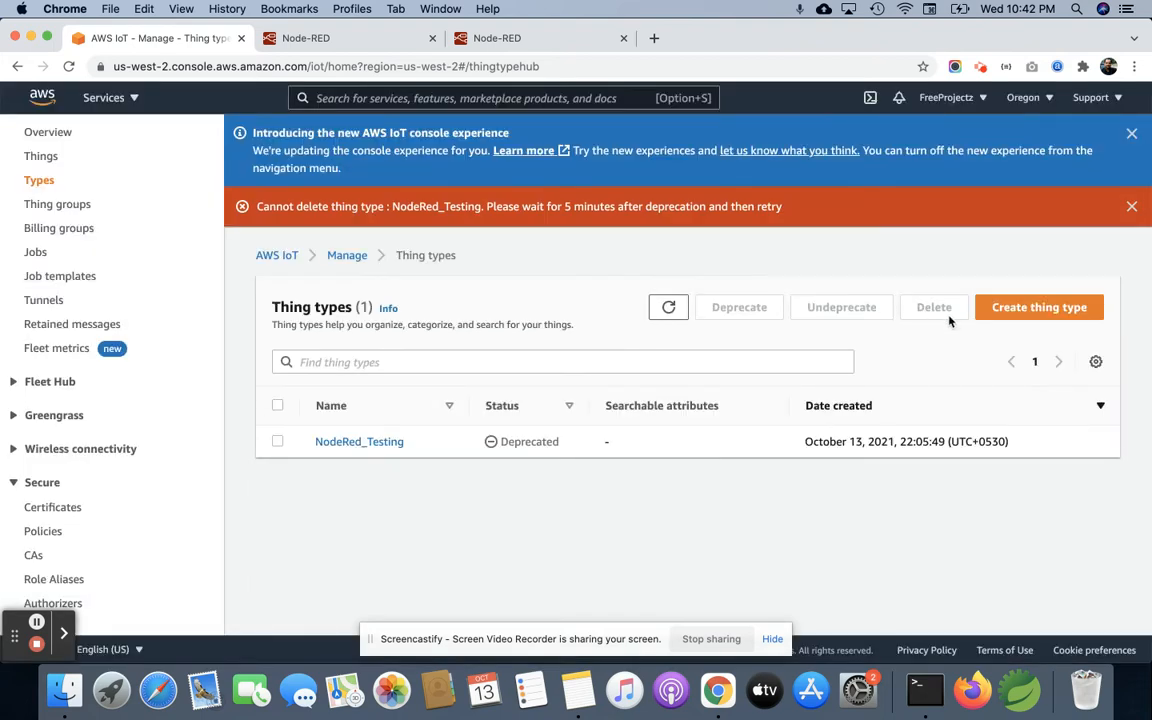
Step: Start creating a single thing in the AWS IoT registry and name it node_red_thing1
{"action": "left_click", "coordinate": [43, 158]}
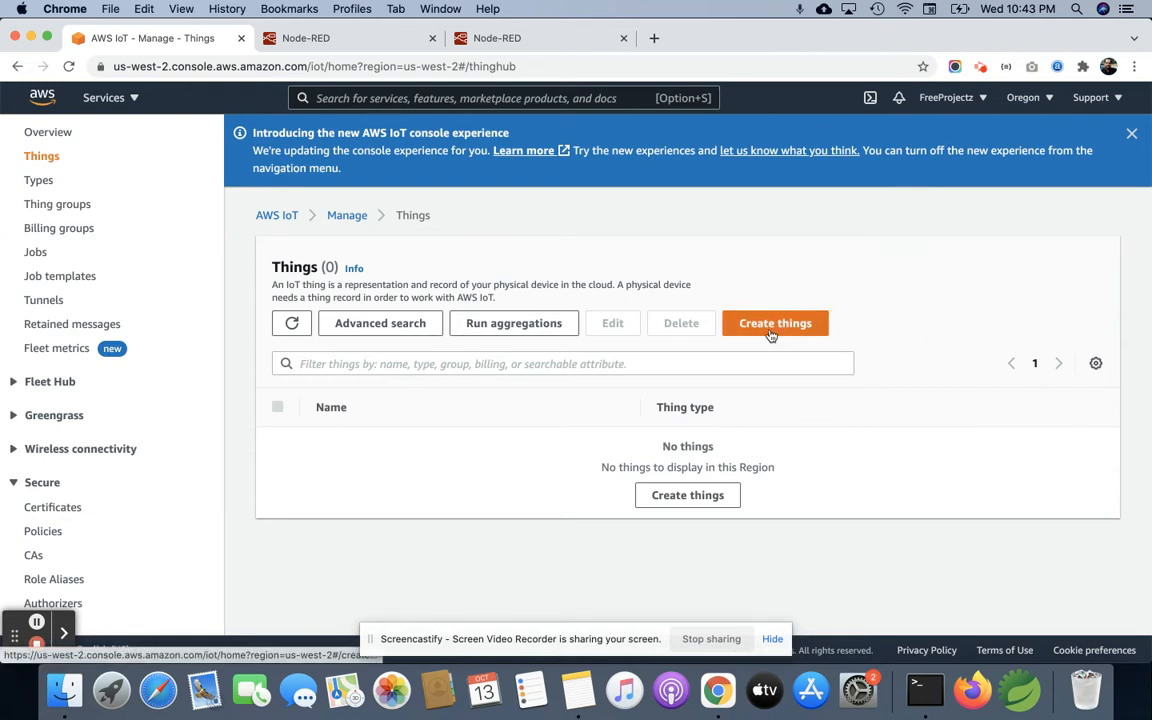
{"action": "scroll", "coordinate": [88, 212], "scroll_direction": "up", "scroll_amount": 5}
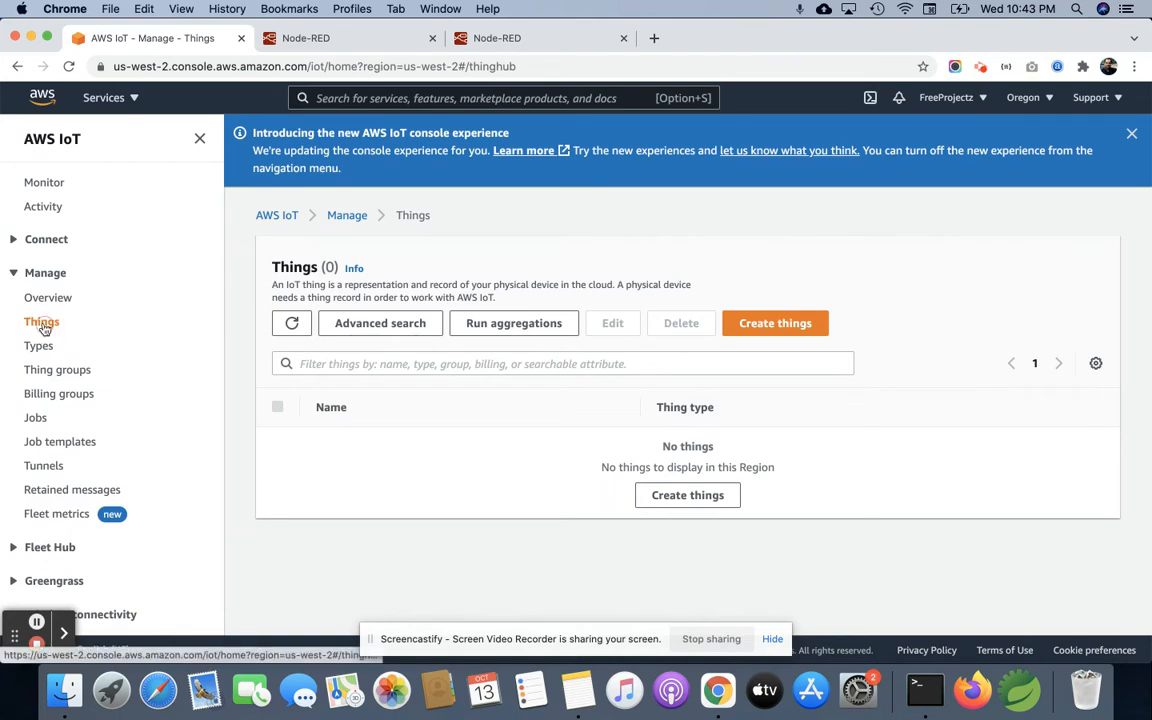
{"action": "left_click", "coordinate": [772, 326]}
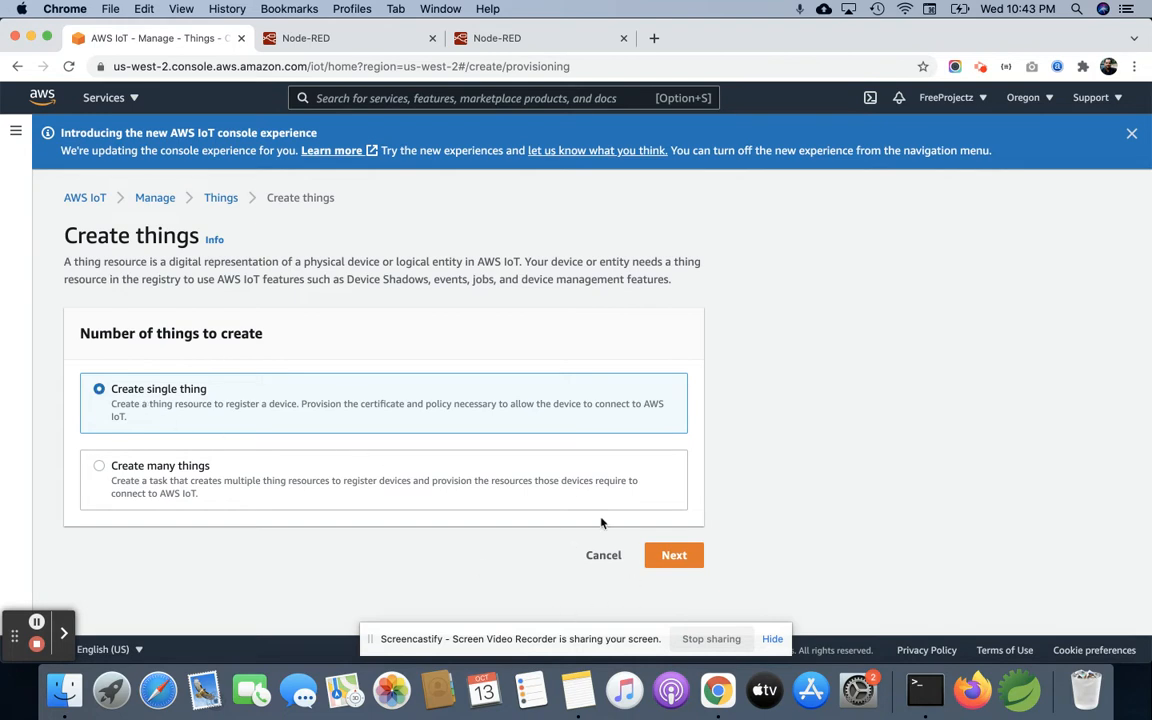
{"action": "left_click", "coordinate": [674, 556]}
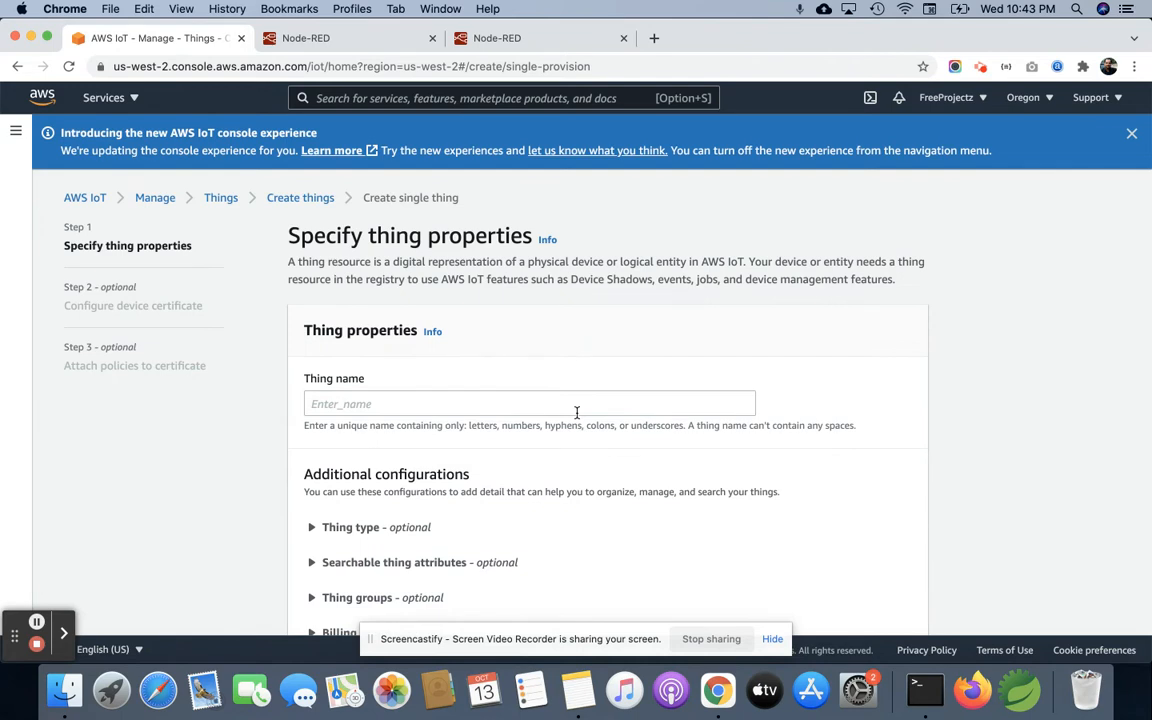
{"action": "scroll", "coordinate": [576, 412], "scroll_direction": "down", "scroll_amount": 2}
{"action": "left_click", "coordinate": [532, 345]}
{"action": "type", "text": "node"}
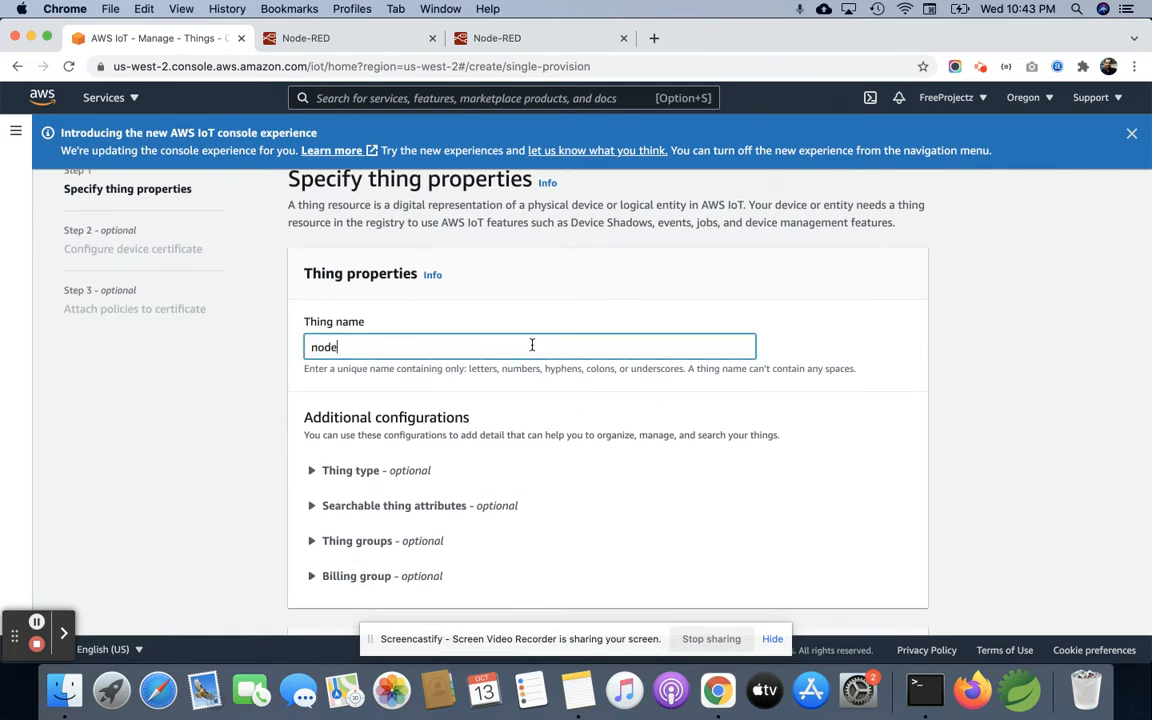
{"action": "type", "text": "_red_thing1"}
Step: Continue through the thing properties with no device shadow and choose to auto-generate a new device certificate
{"action": "scroll", "coordinate": [532, 343], "scroll_direction": "down", "scroll_amount": 1}
{"action": "scroll", "coordinate": [532, 343], "scroll_direction": "down", "scroll_amount": 2}
{"action": "left_click", "coordinate": [380, 421]}
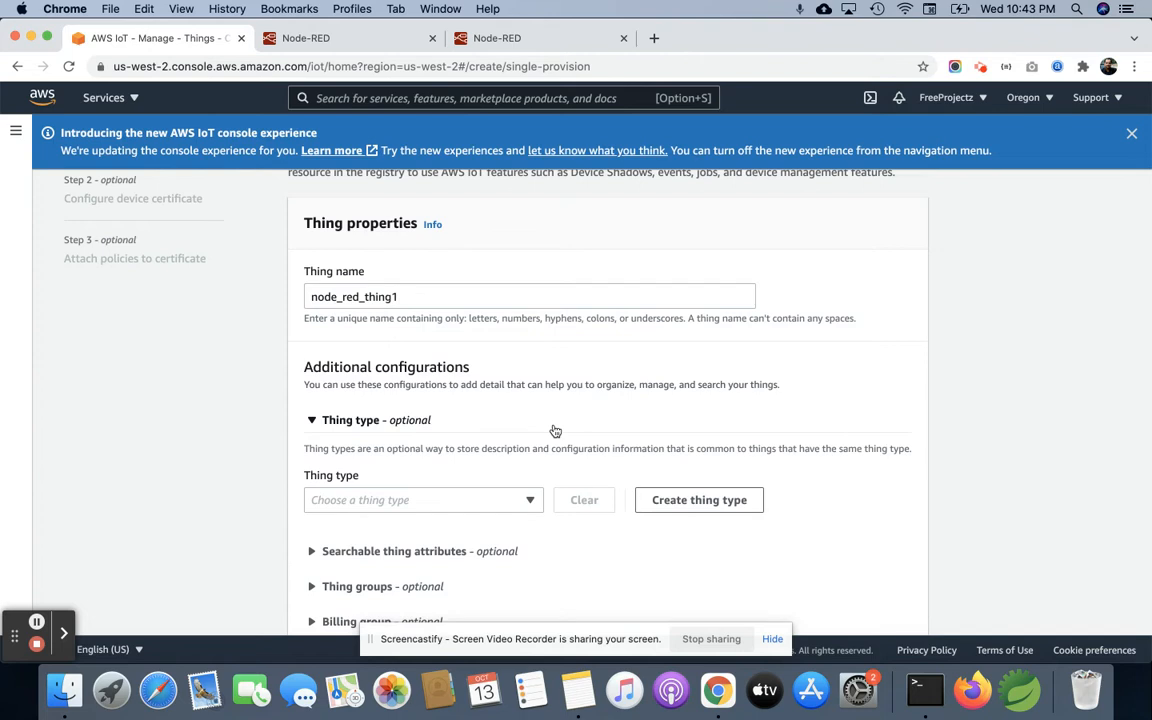
{"action": "left_click", "coordinate": [372, 421]}
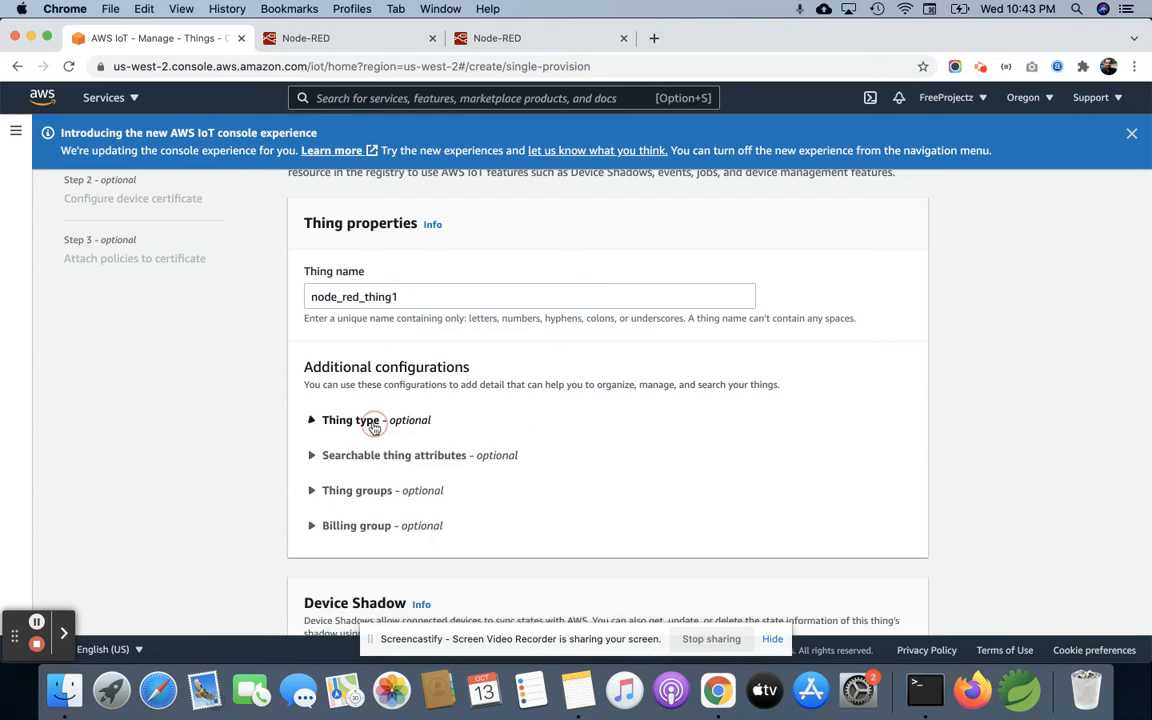
{"action": "scroll", "coordinate": [509, 429], "scroll_direction": "down", "scroll_amount": 5}
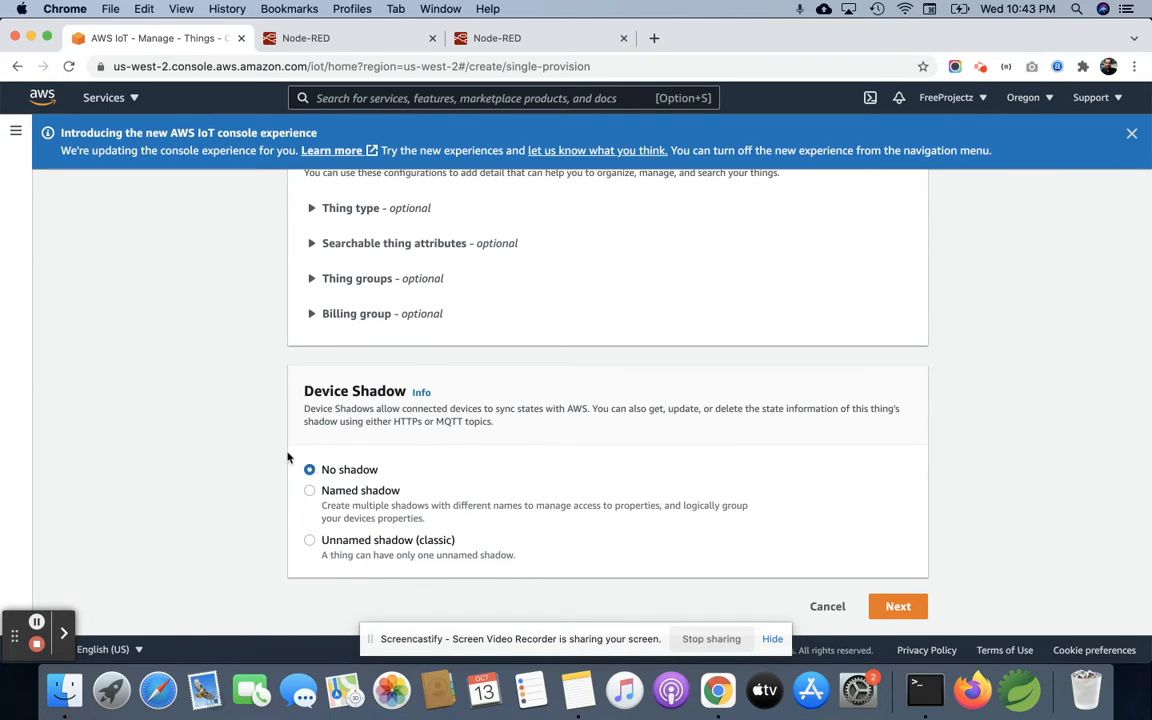
{"action": "left_click", "coordinate": [895, 607]}
{"action": "scroll", "coordinate": [862, 462], "scroll_direction": "down", "scroll_amount": 1}
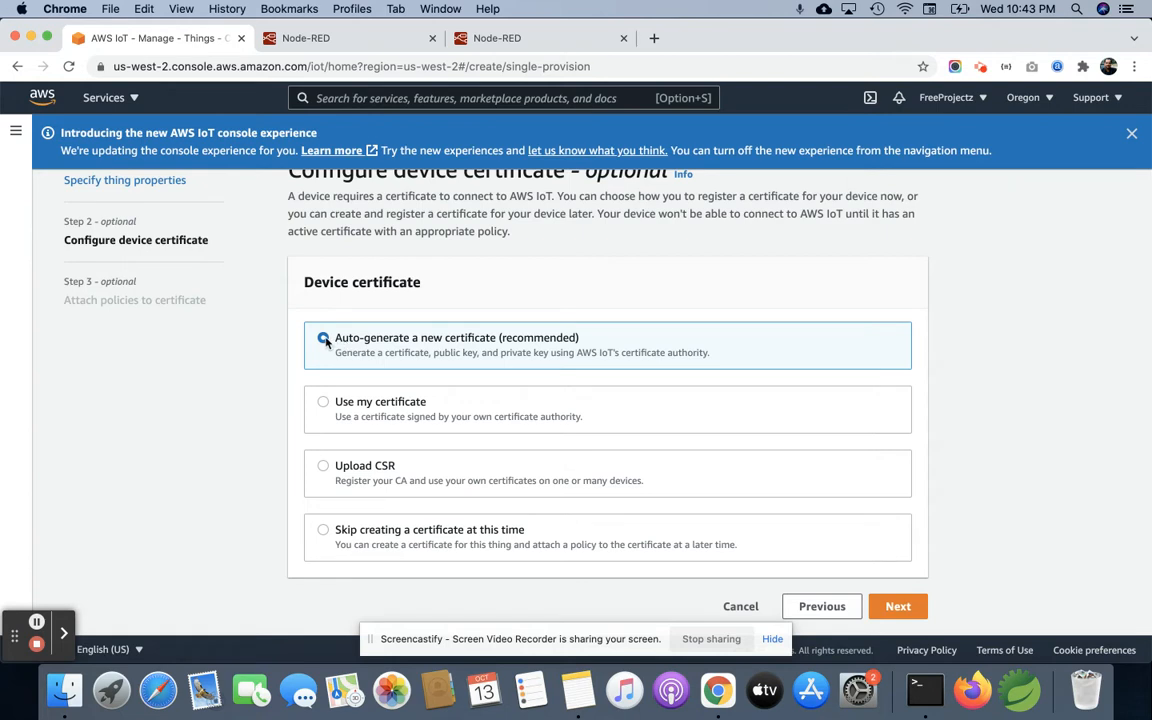
{"action": "left_click", "coordinate": [897, 607]}
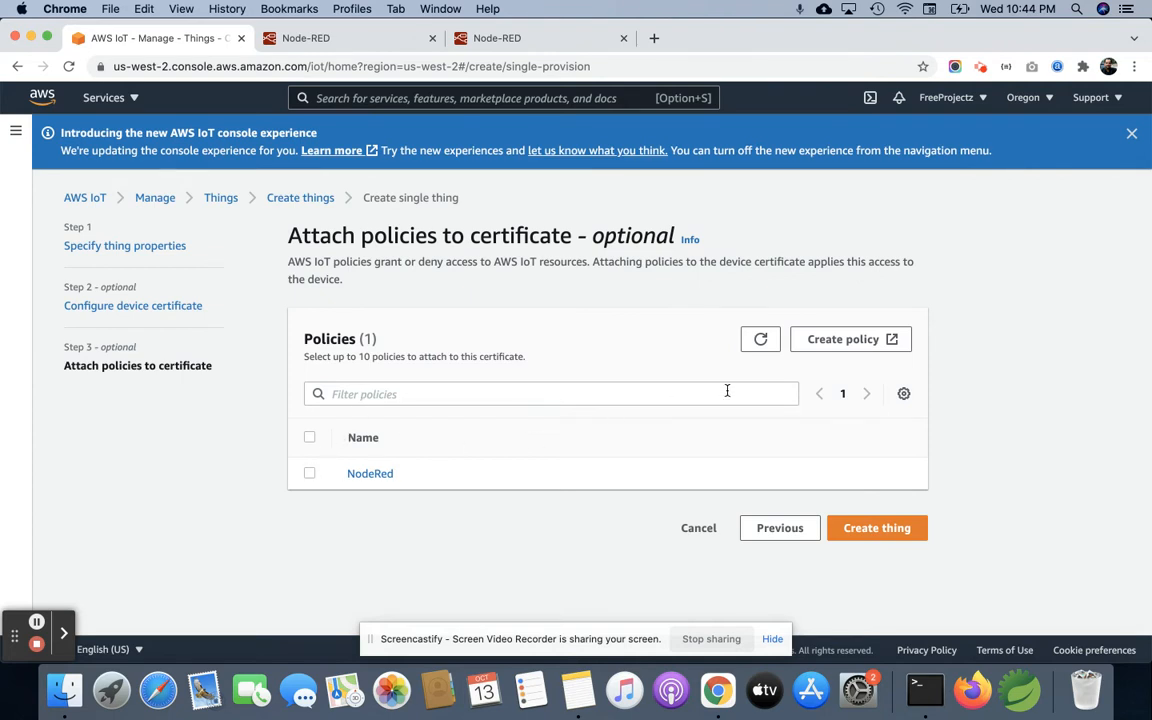
Step: Start creating a new policy for the certificate and name it node_red_policy_new
{"action": "left_click", "coordinate": [850, 340]}
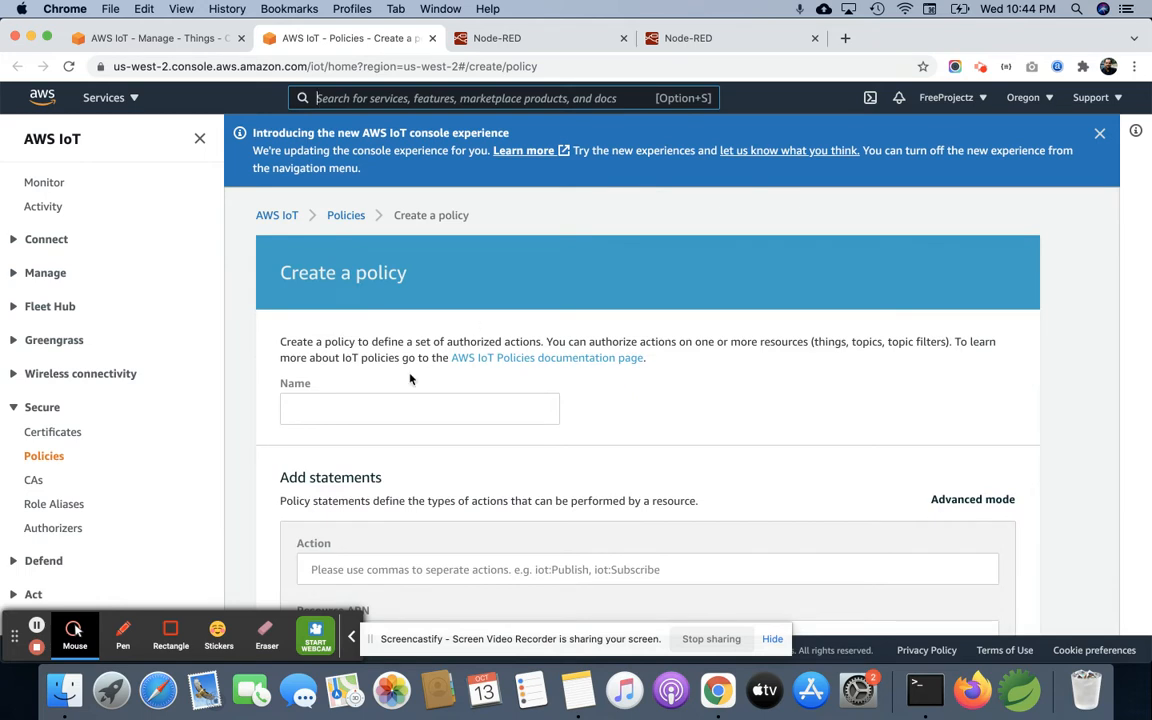
{"action": "left_click", "coordinate": [391, 401]}
{"action": "type", "text": "node"}
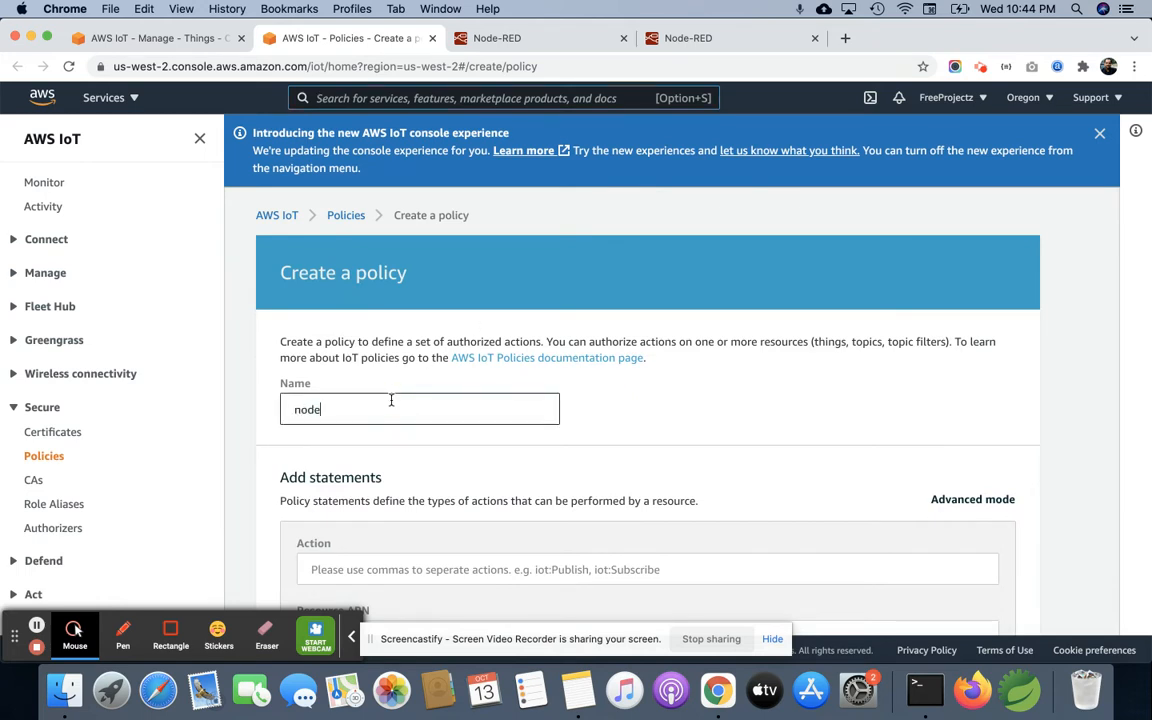
{"action": "type", "text": "_red_policy_new"}
Step: Allow action iot:* on resource ARN * in the policy statement and create the policy
{"action": "scroll", "coordinate": [391, 401], "scroll_direction": "down", "scroll_amount": 3}
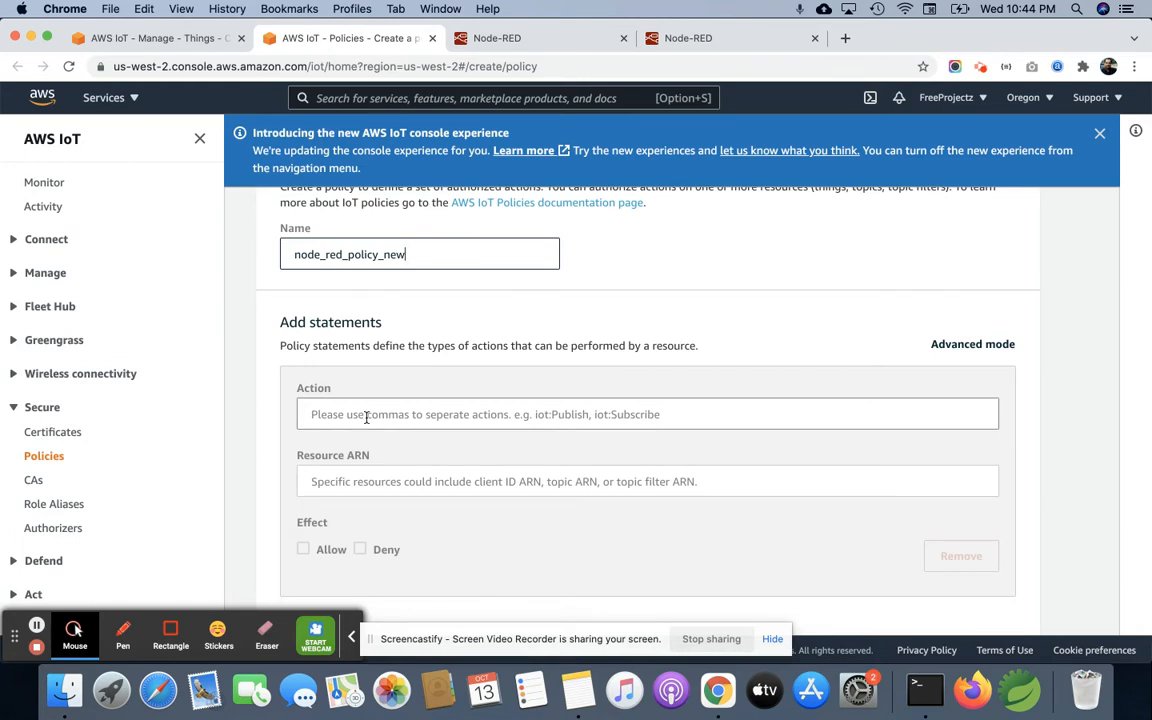
{"action": "left_click", "coordinate": [366, 417]}
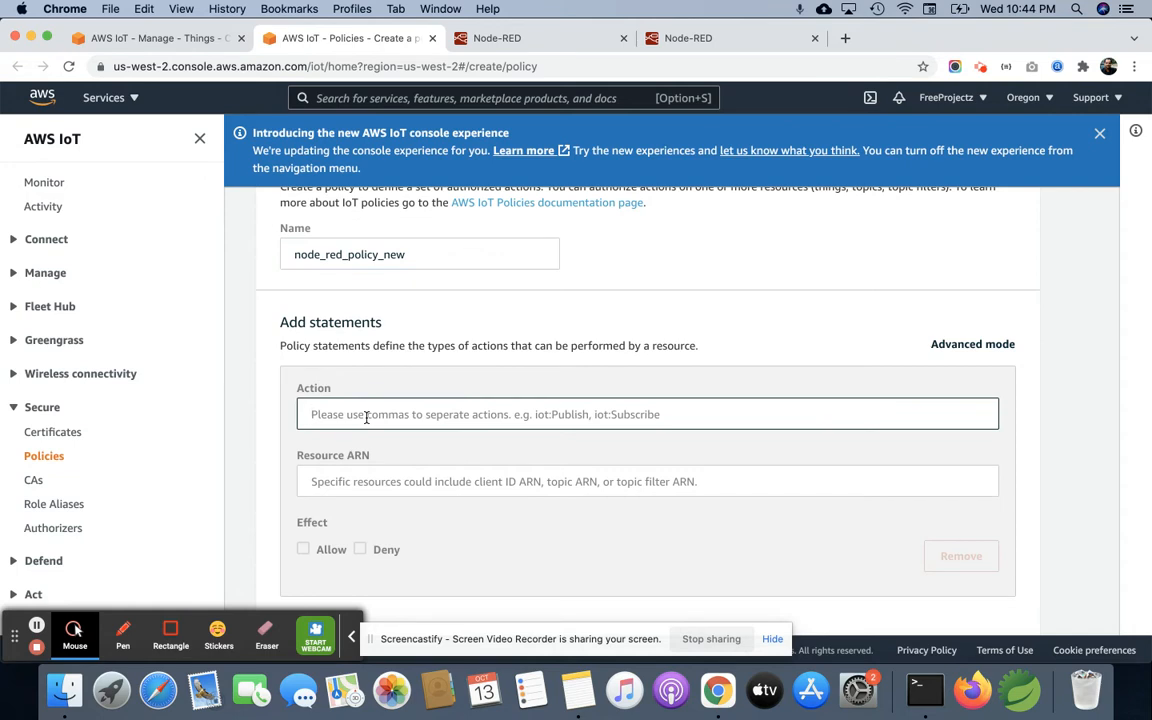
{"action": "type", "text": "i"}
{"action": "left_click", "coordinate": [327, 445]}
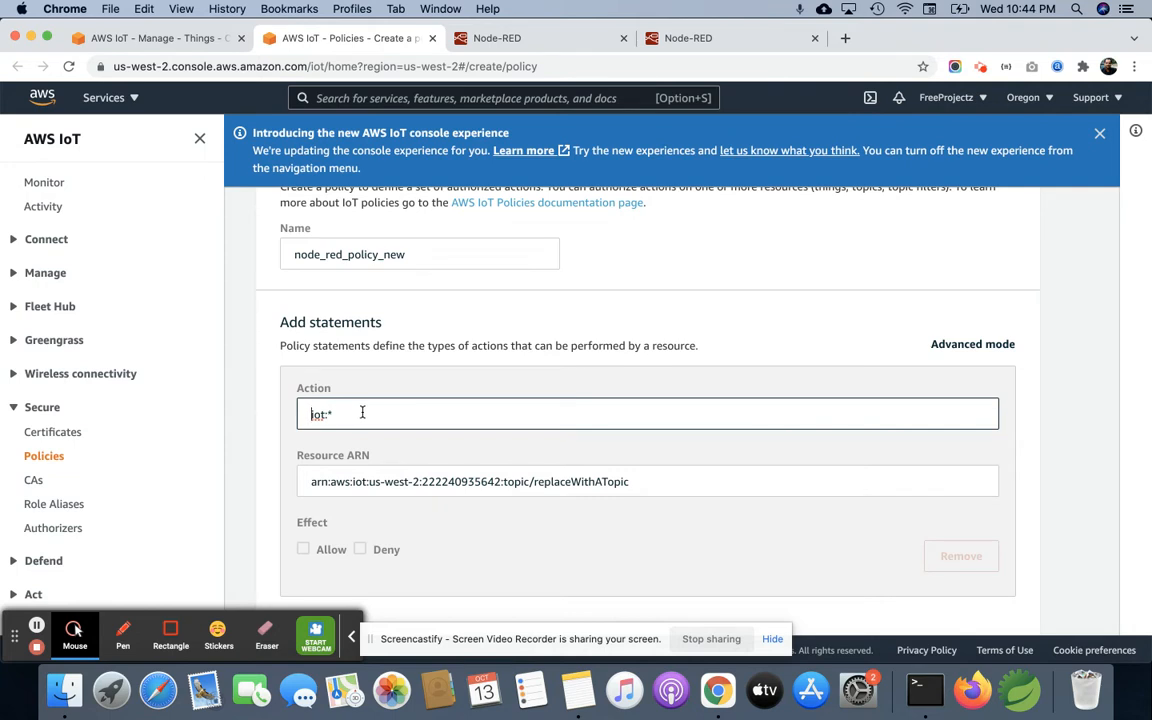
{"action": "triple_click", "coordinate": [412, 482]}
{"action": "key", "text": "BackSpace"}
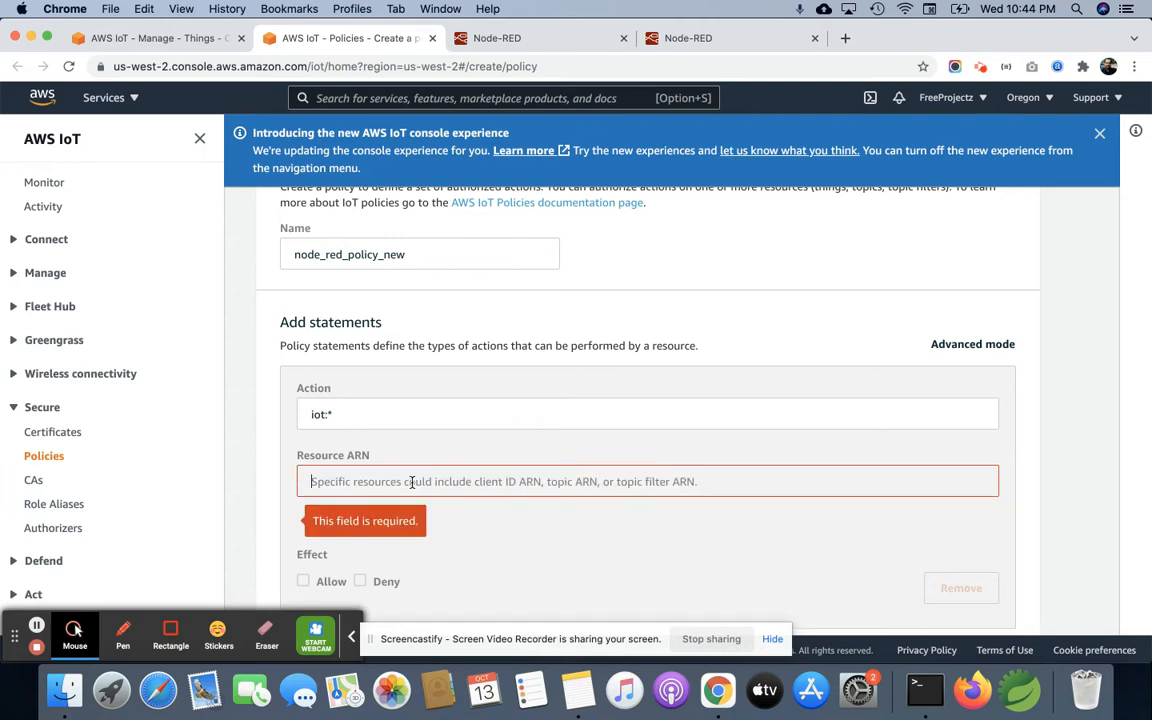
{"action": "type", "text": "*"}
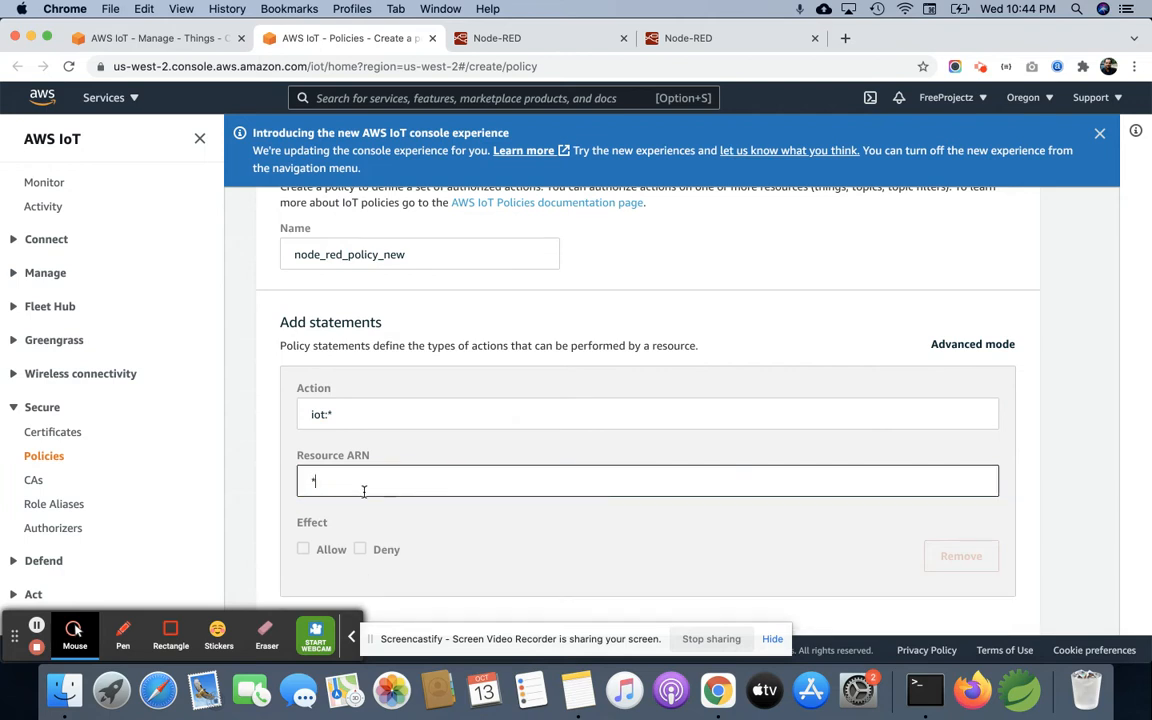
{"action": "left_click", "coordinate": [304, 550]}
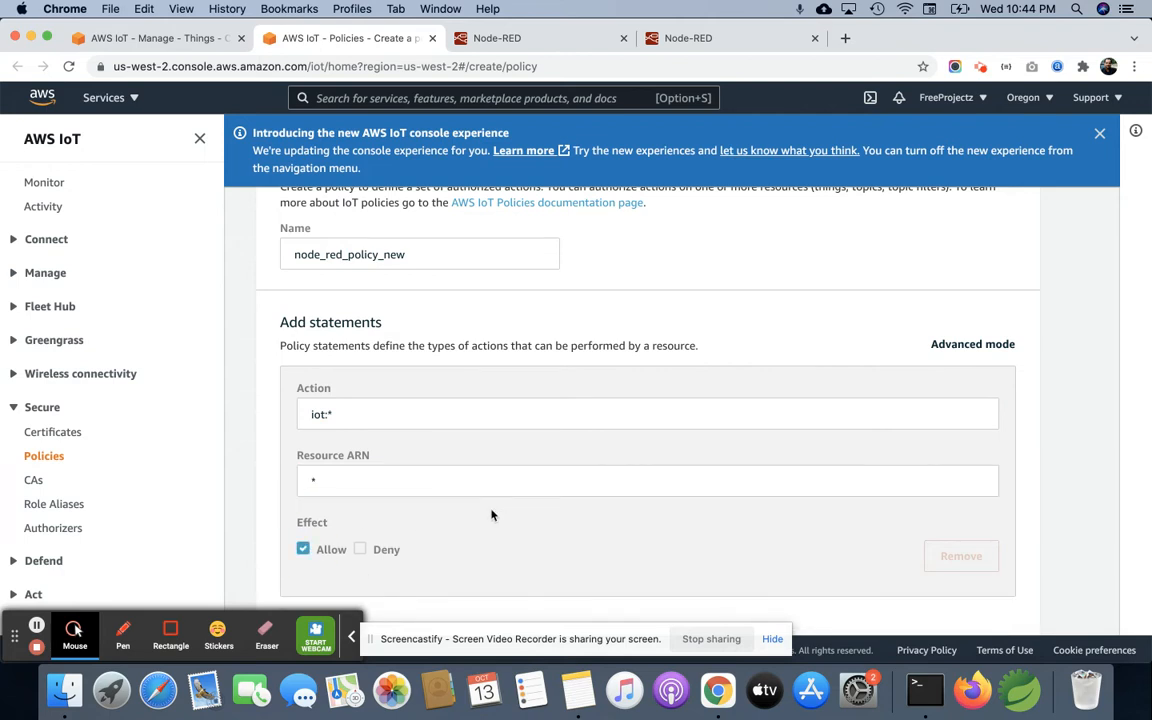
{"action": "scroll", "coordinate": [491, 515], "scroll_direction": "down", "scroll_amount": 5}
{"action": "left_click", "coordinate": [966, 538]}
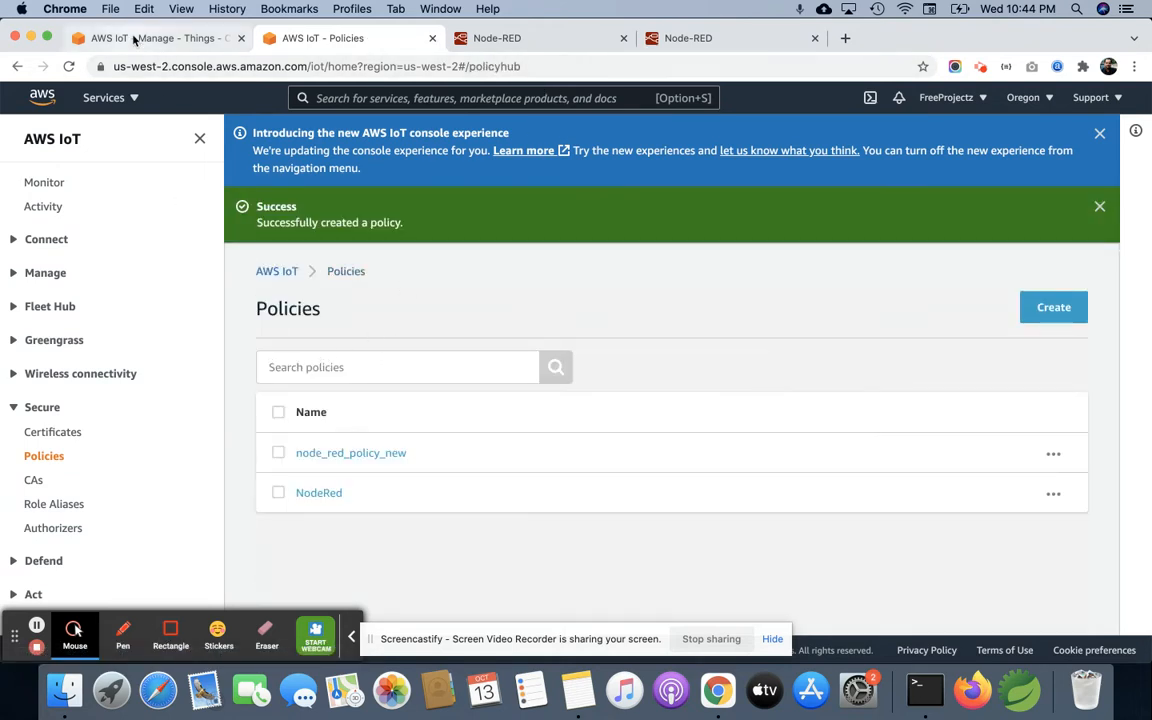
Step: Return to the thing creation, attach node_red_policy_new to the certificate and create the thing
{"action": "left_click", "coordinate": [133, 39]}
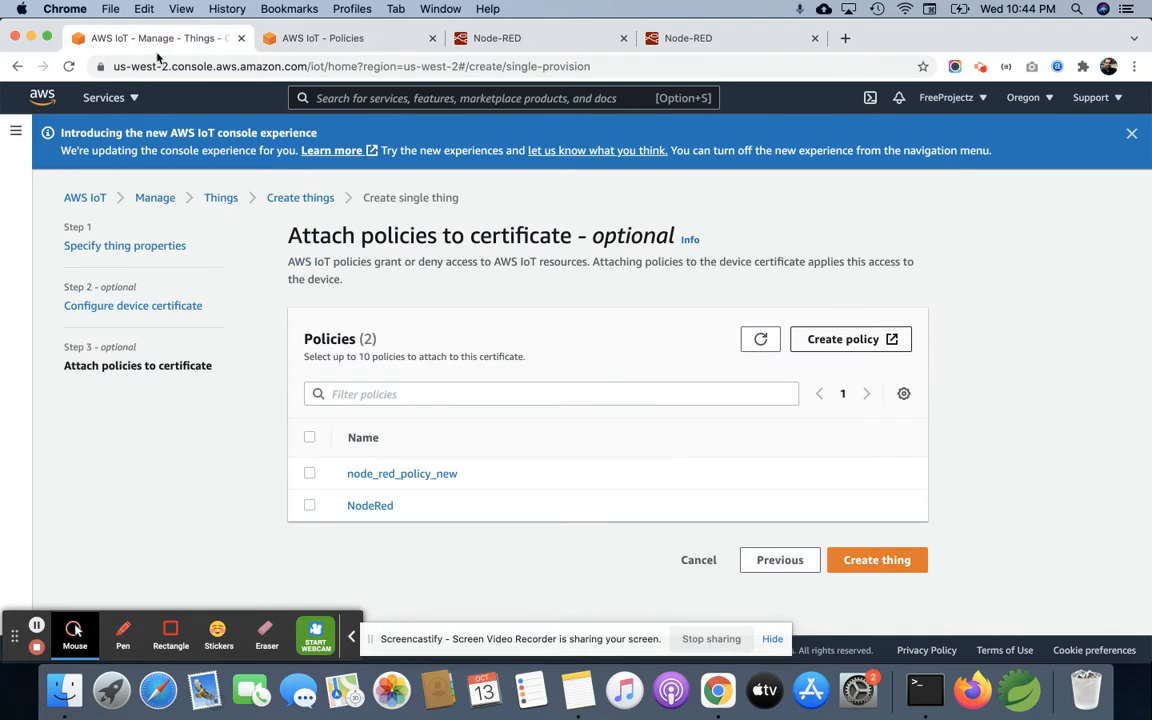
{"action": "left_click", "coordinate": [309, 475]}
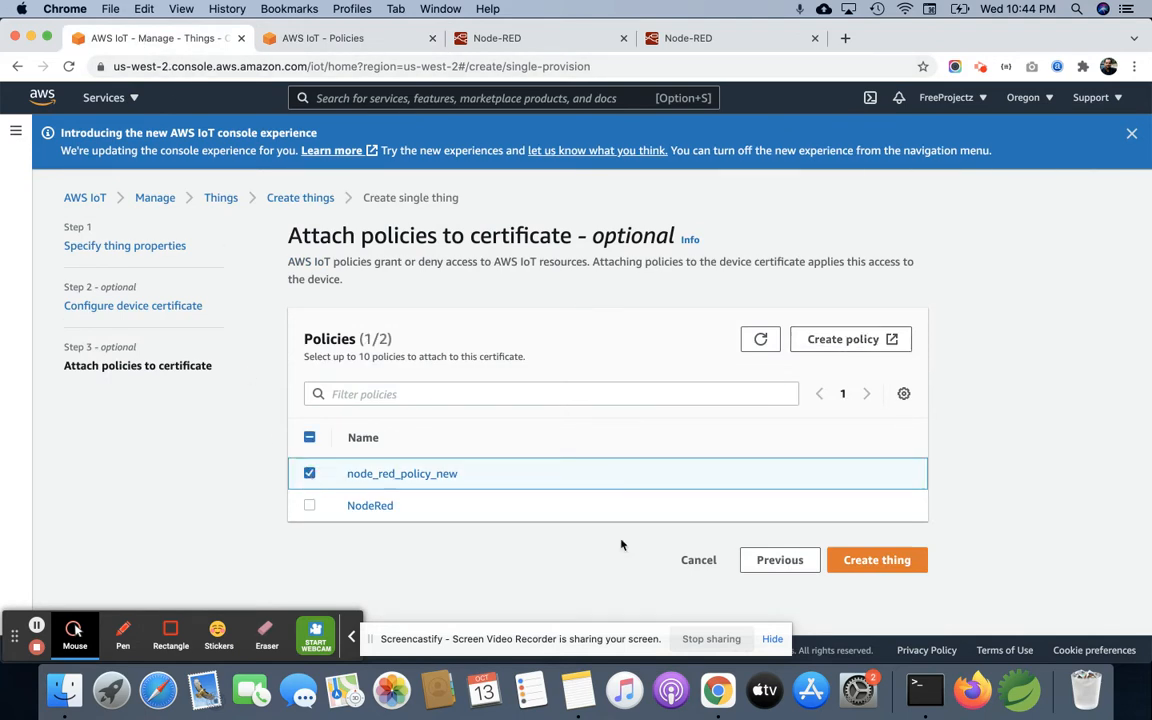
{"action": "left_click", "coordinate": [880, 571]}
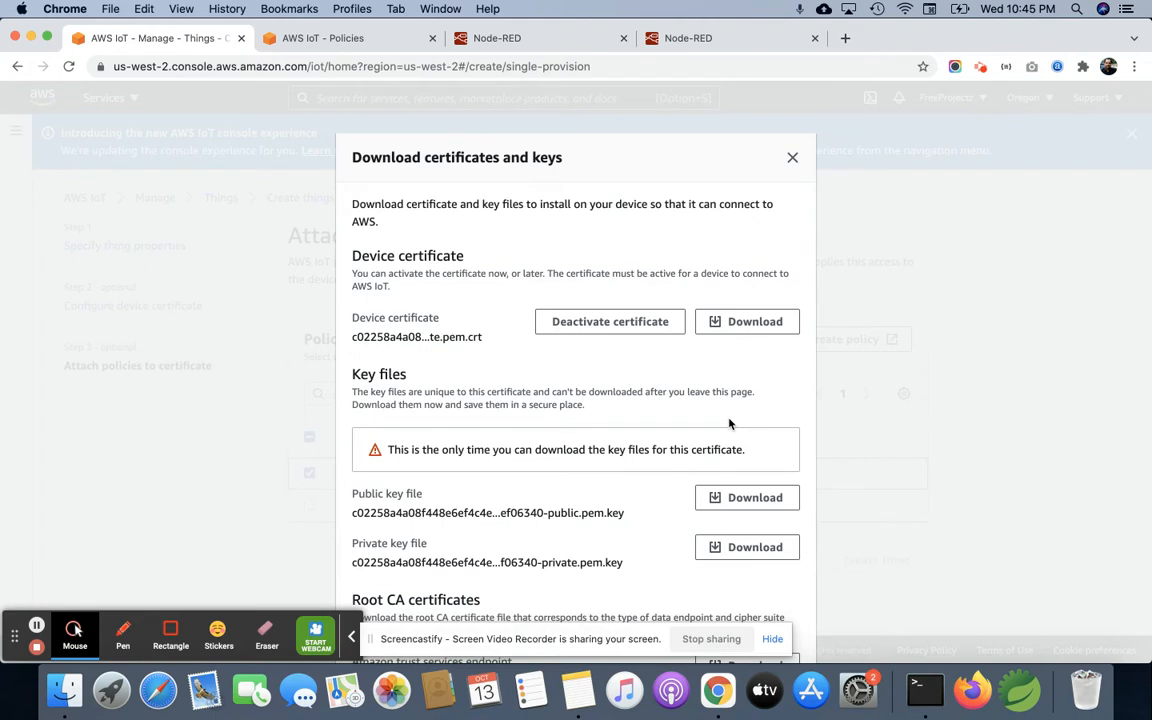
Step: Download the device certificate, public and private key files, and Amazon Root CA 1 and CA 3, and return to the things list
{"action": "left_click", "coordinate": [748, 325]}
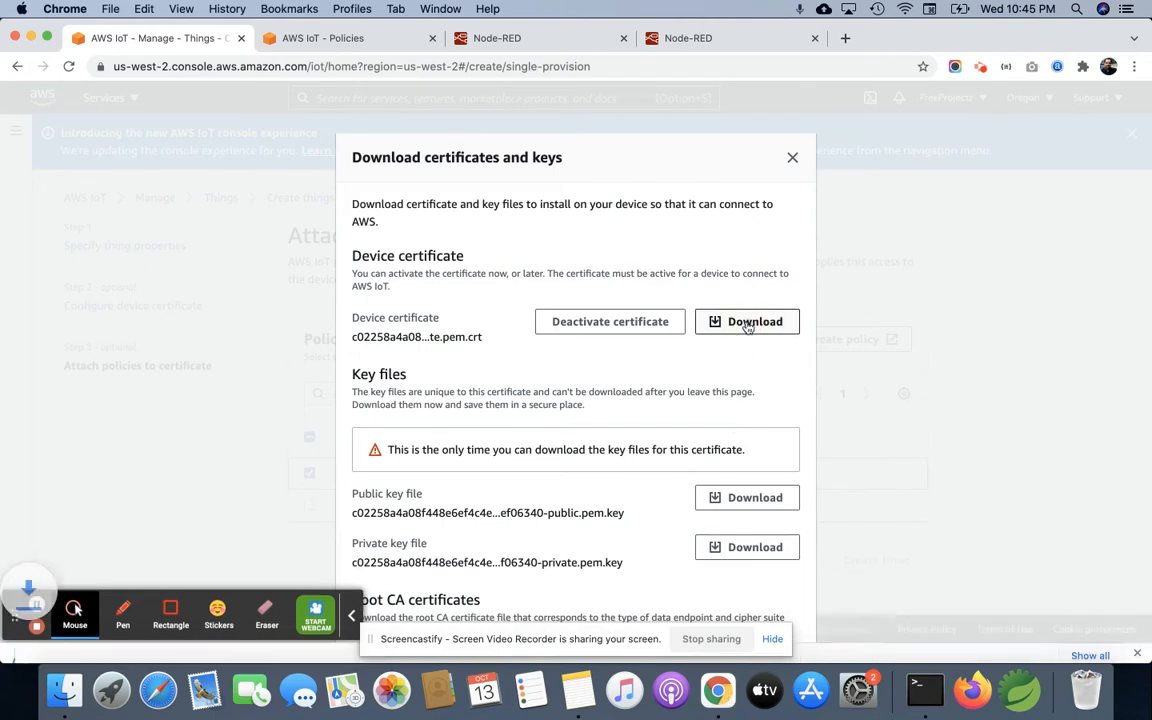
{"action": "left_click", "coordinate": [750, 499]}
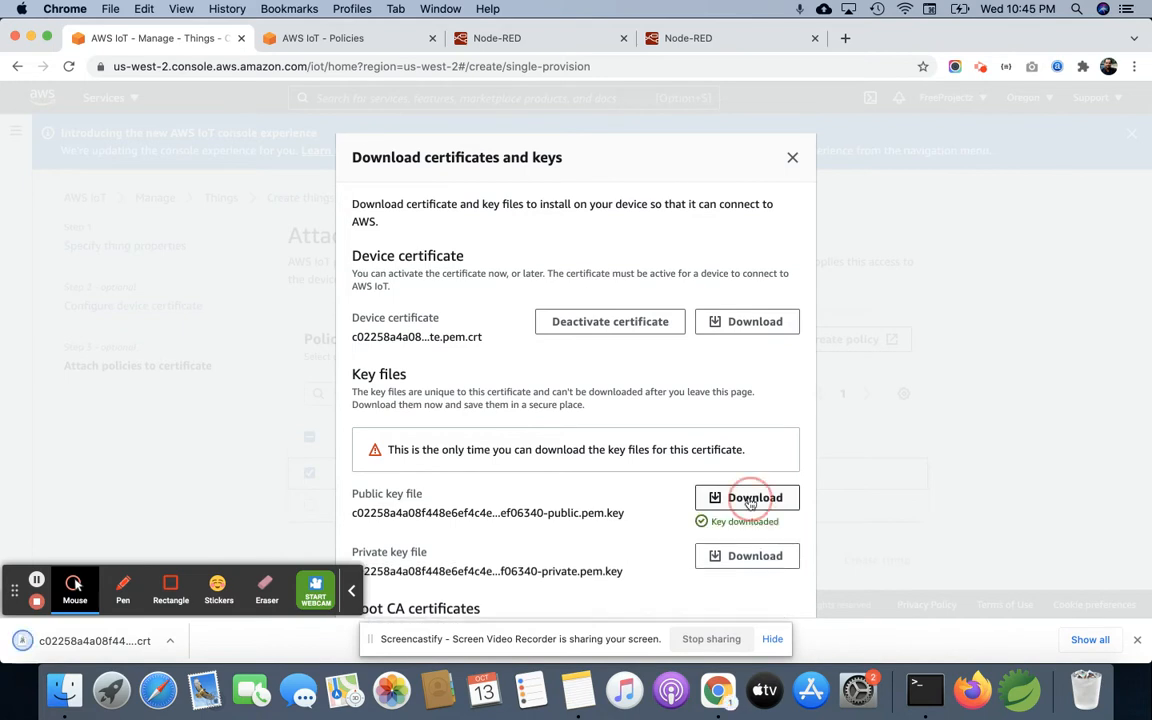
{"action": "left_click", "coordinate": [748, 556]}
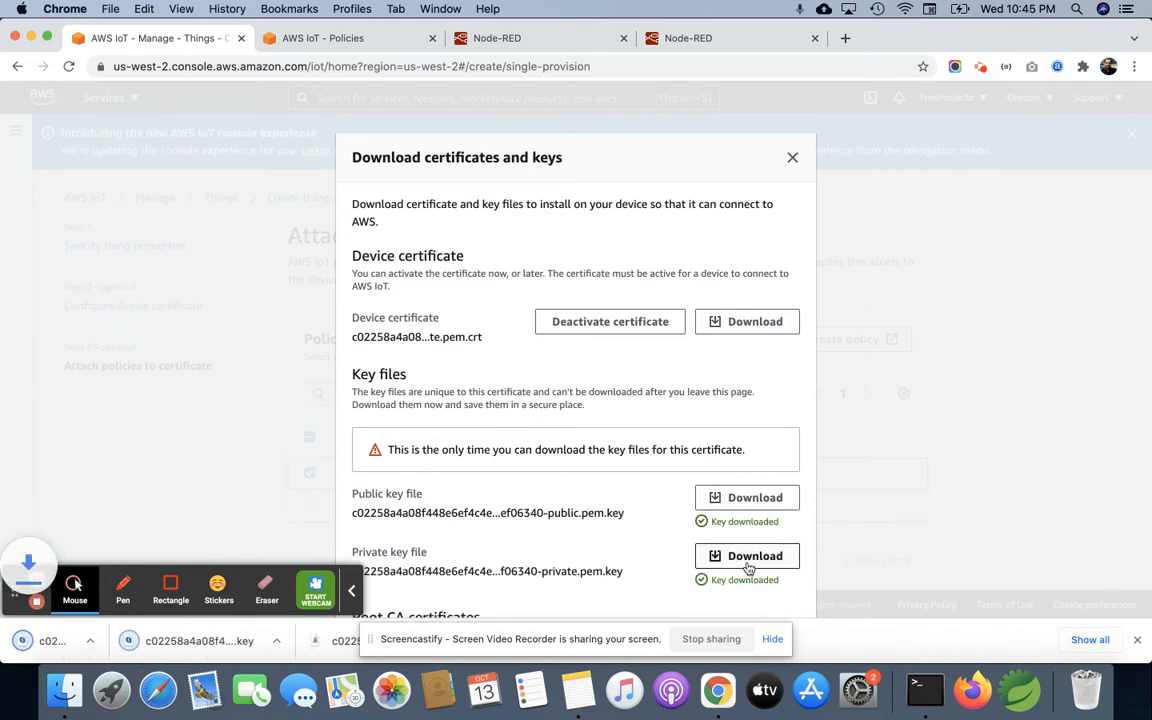
{"action": "scroll", "coordinate": [748, 560], "scroll_direction": "down", "scroll_amount": 4}
{"action": "left_click", "coordinate": [745, 497]}
{"action": "left_click", "coordinate": [746, 537]}
{"action": "scroll", "coordinate": [746, 537], "scroll_direction": "down", "scroll_amount": 3}
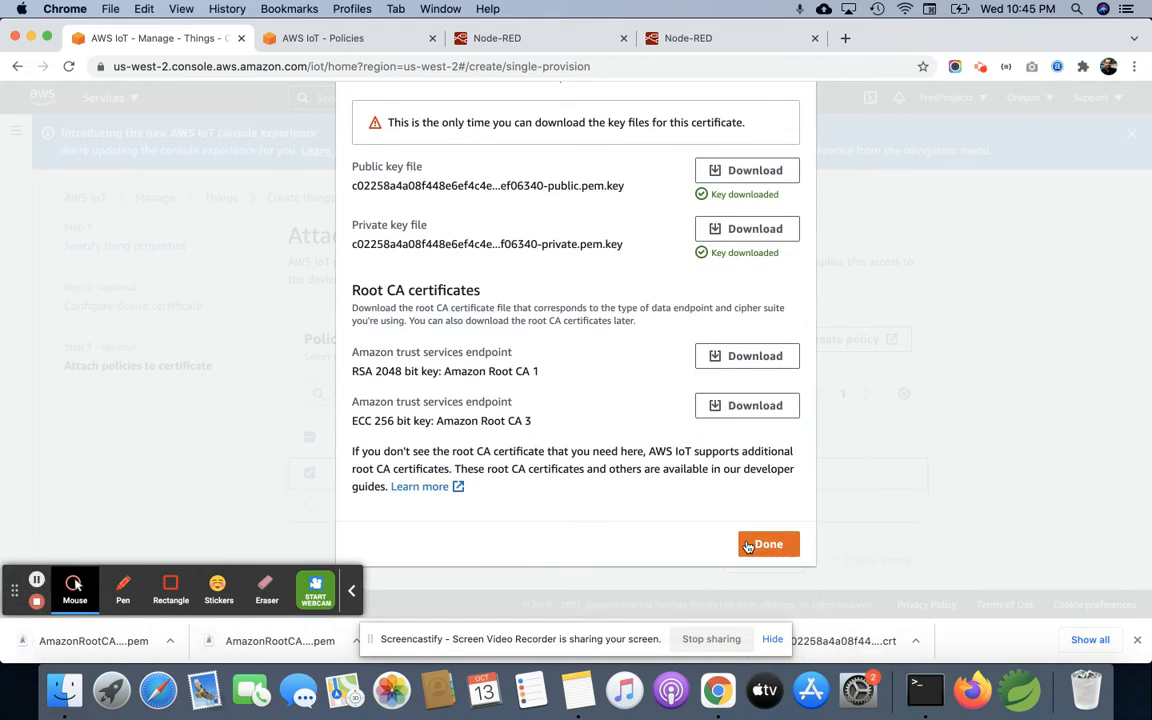
{"action": "left_click", "coordinate": [747, 545]}
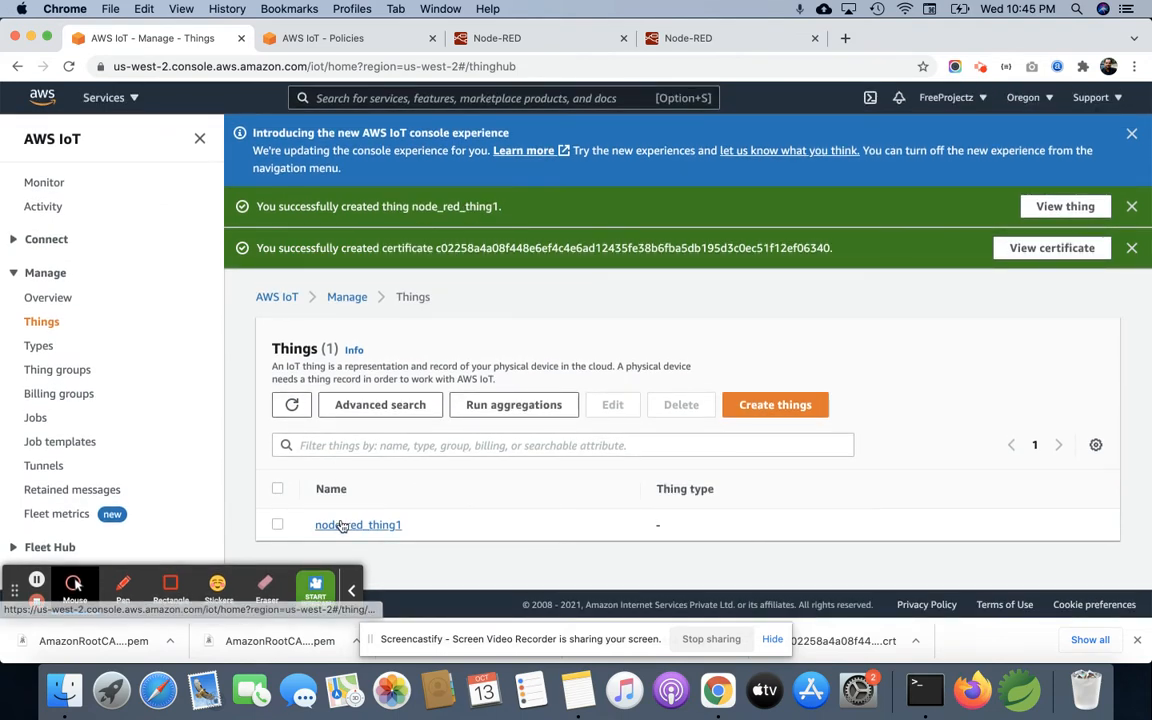
{"action": "left_click", "coordinate": [43, 328]}
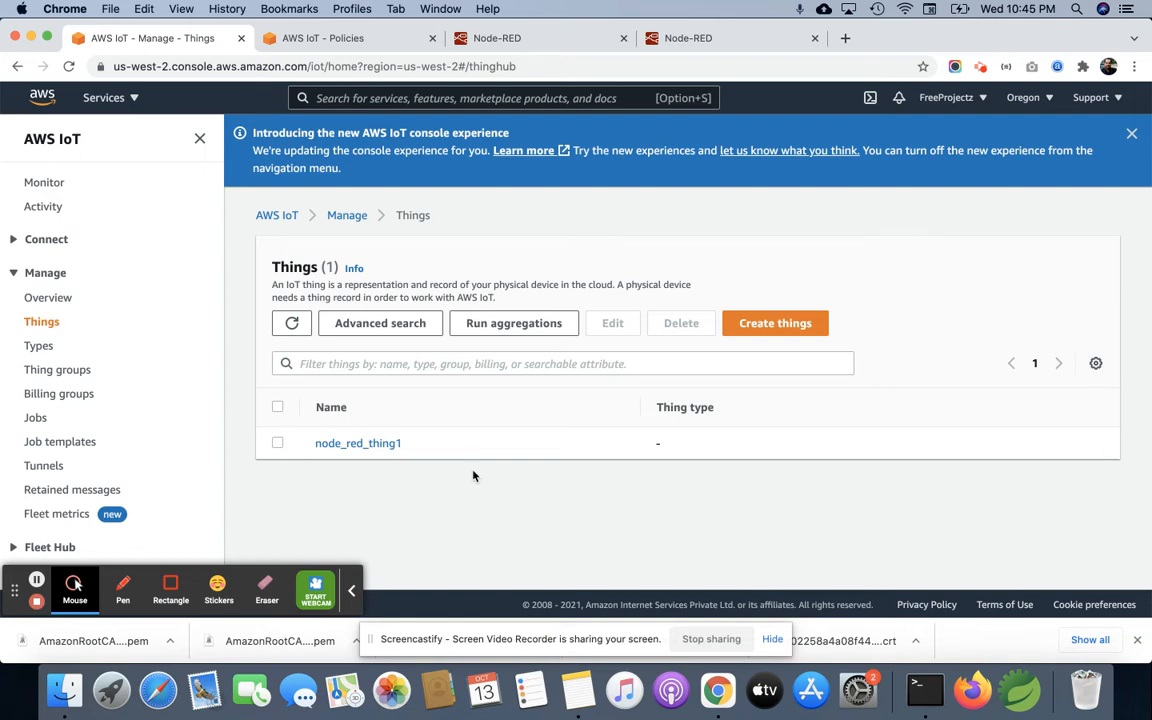
Step: Switch to the local Node-RED editor and delete the function, timestamp and msg.payload nodes from Flow 1
{"action": "left_click", "coordinate": [515, 38]}
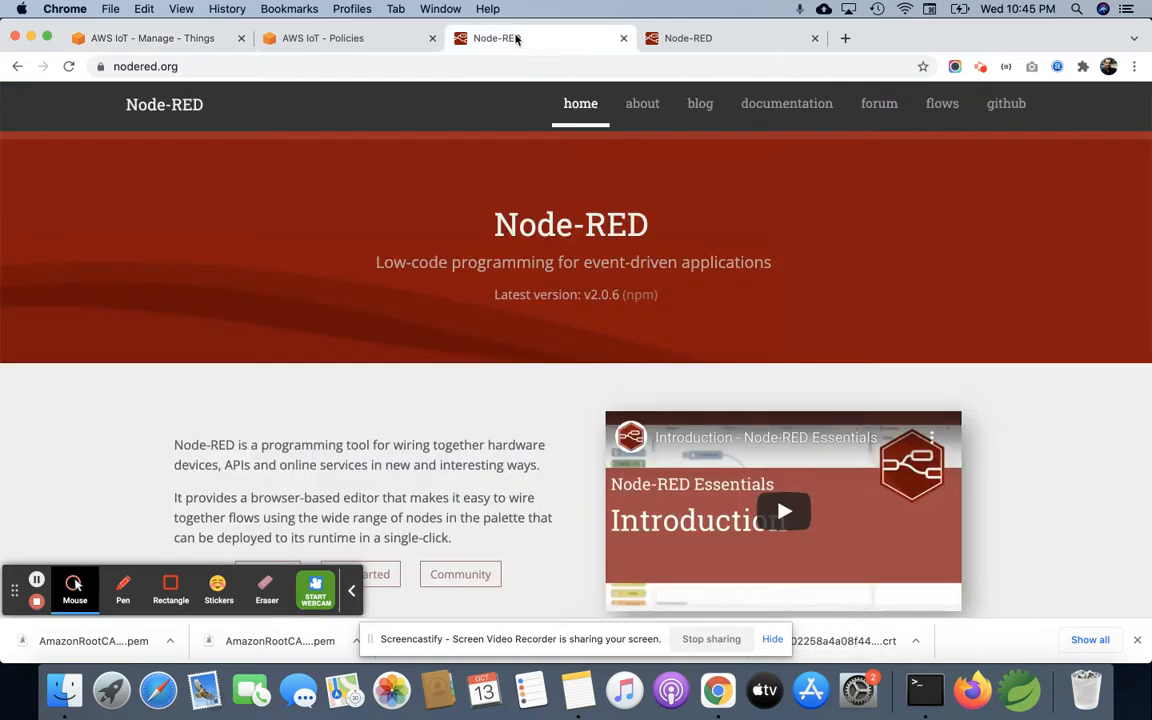
{"action": "left_click", "coordinate": [713, 42]}
{"action": "left_click", "coordinate": [350, 592]}
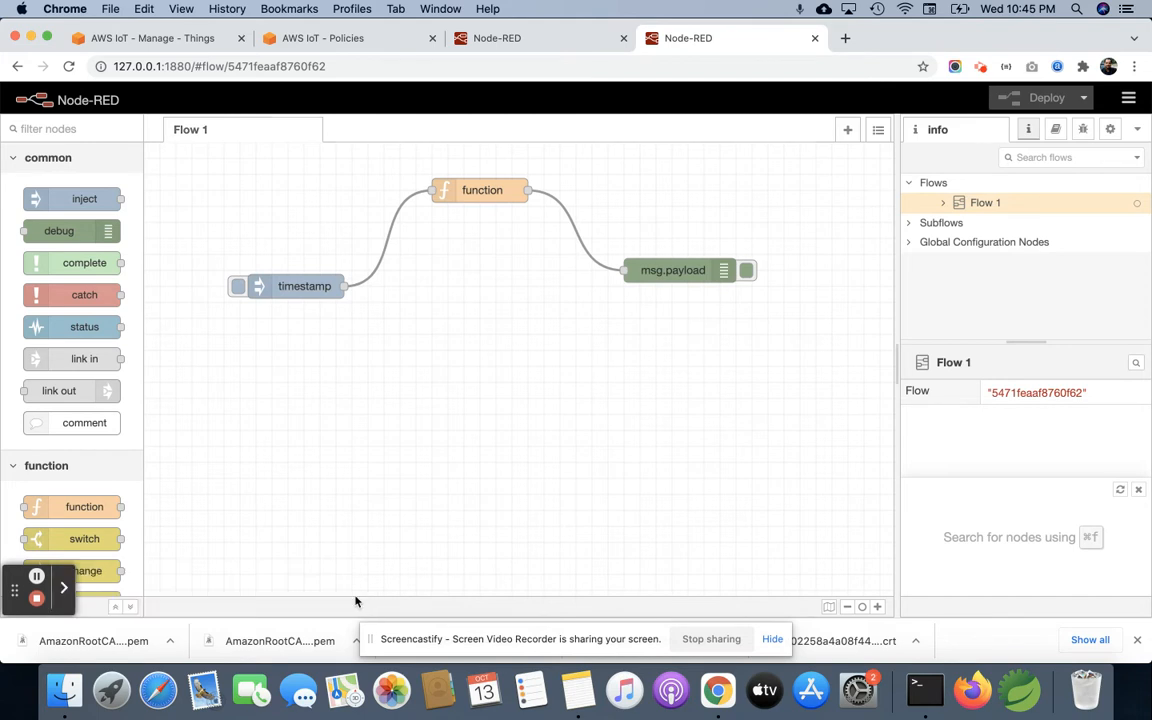
{"action": "left_click", "coordinate": [493, 193]}
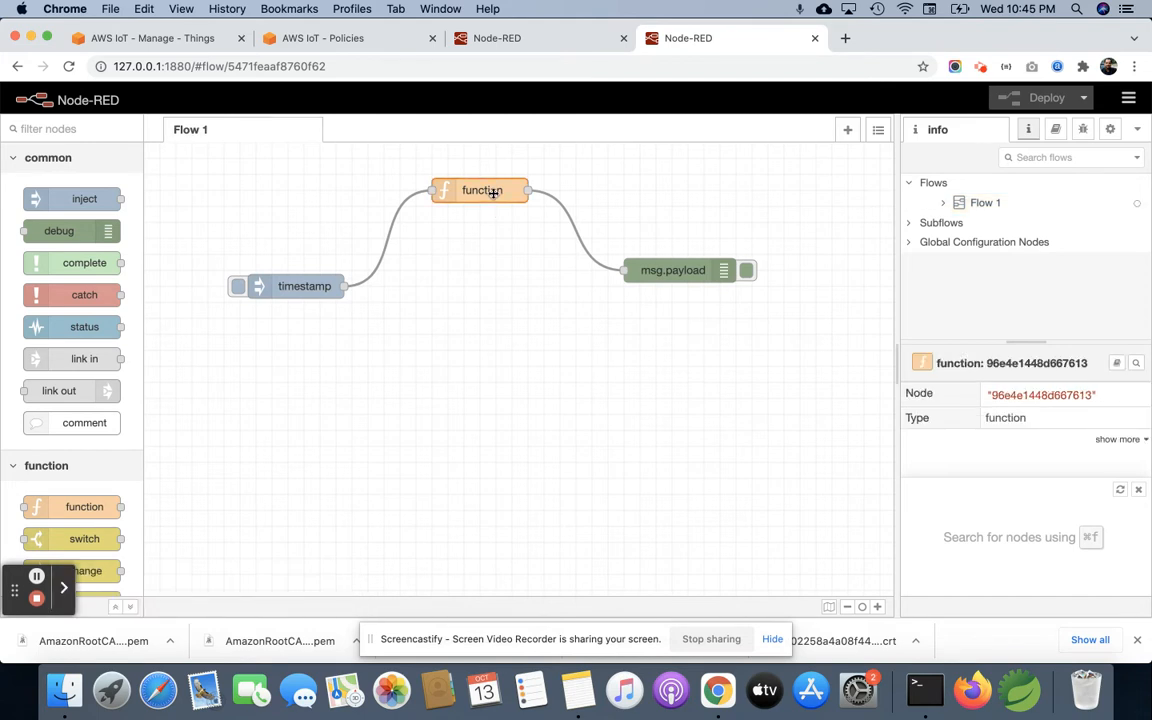
{"action": "key", "text": "Delete"}
{"action": "left_click", "coordinate": [291, 288]}
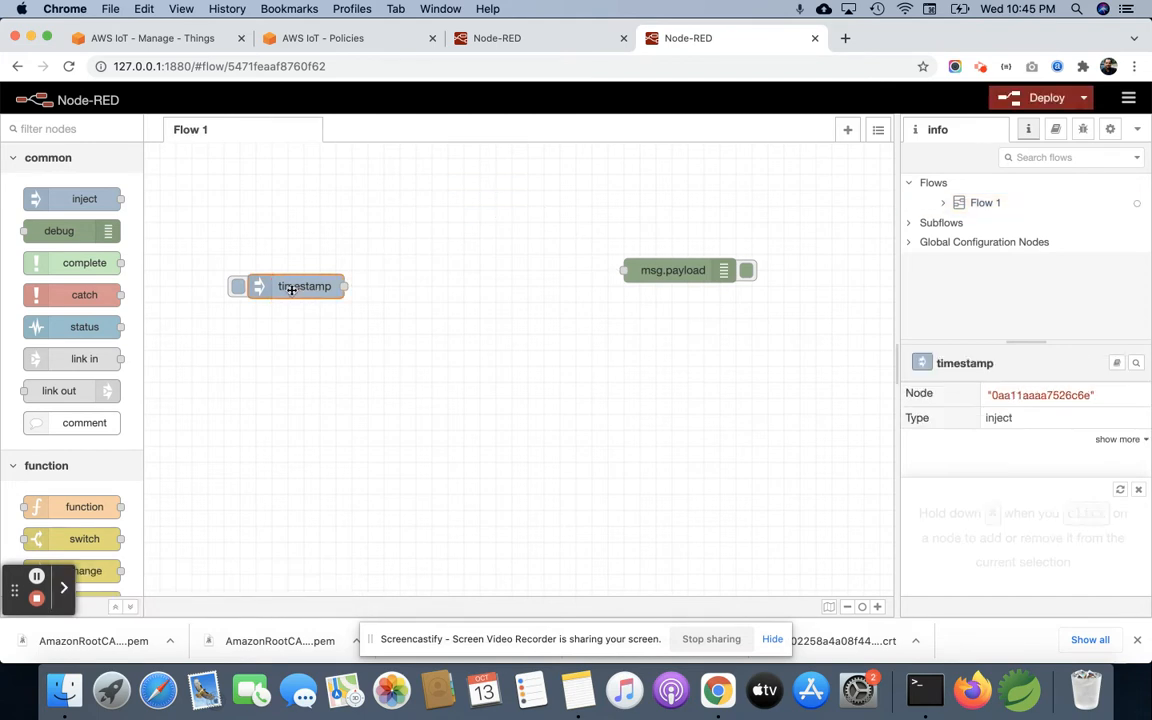
{"action": "key", "text": "Delete"}
{"action": "left_click", "coordinate": [681, 276]}
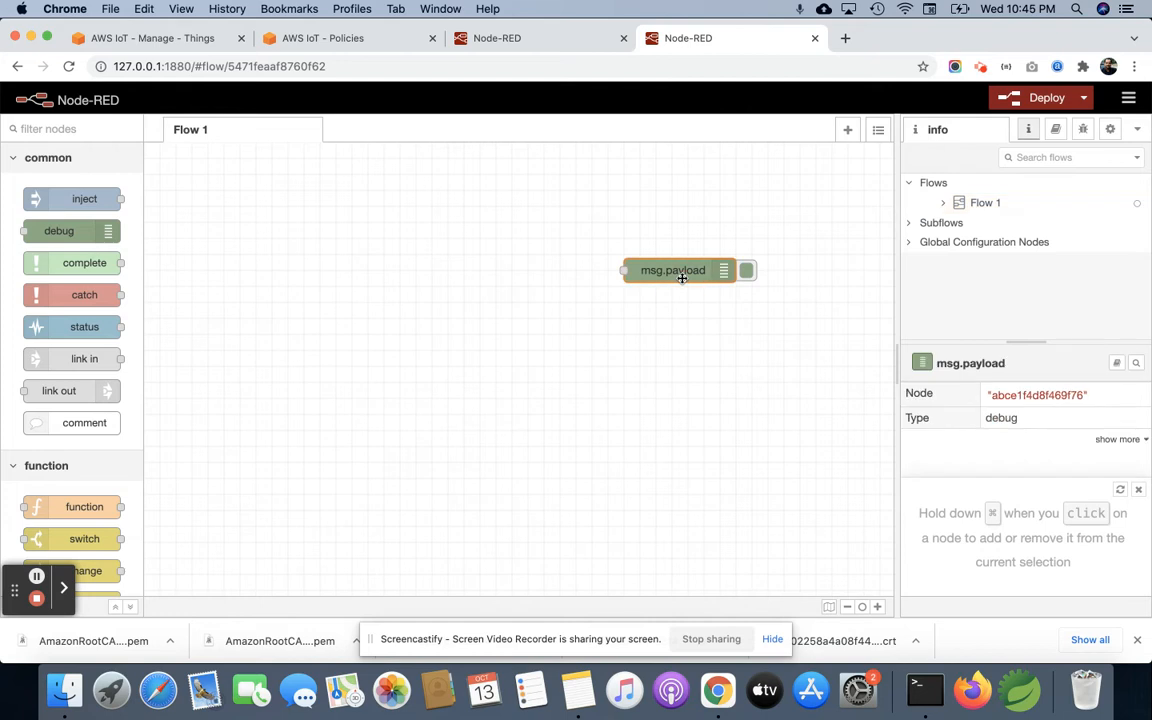
{"action": "key", "text": "Delete"}
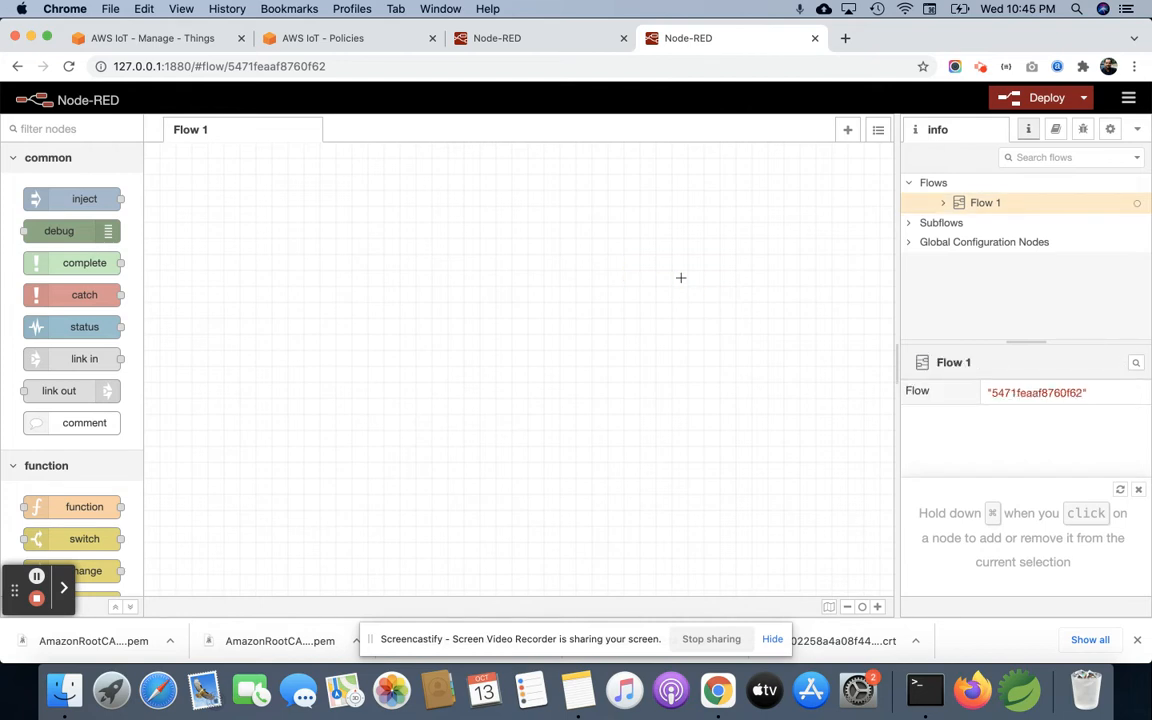
Step: Add an inject, a function and an mqtt out node to Flow 1, aligning the inject node level with the mqtt node
{"action": "left_click_drag", "start_coordinate": [75, 198], "coordinate": [243, 297]}
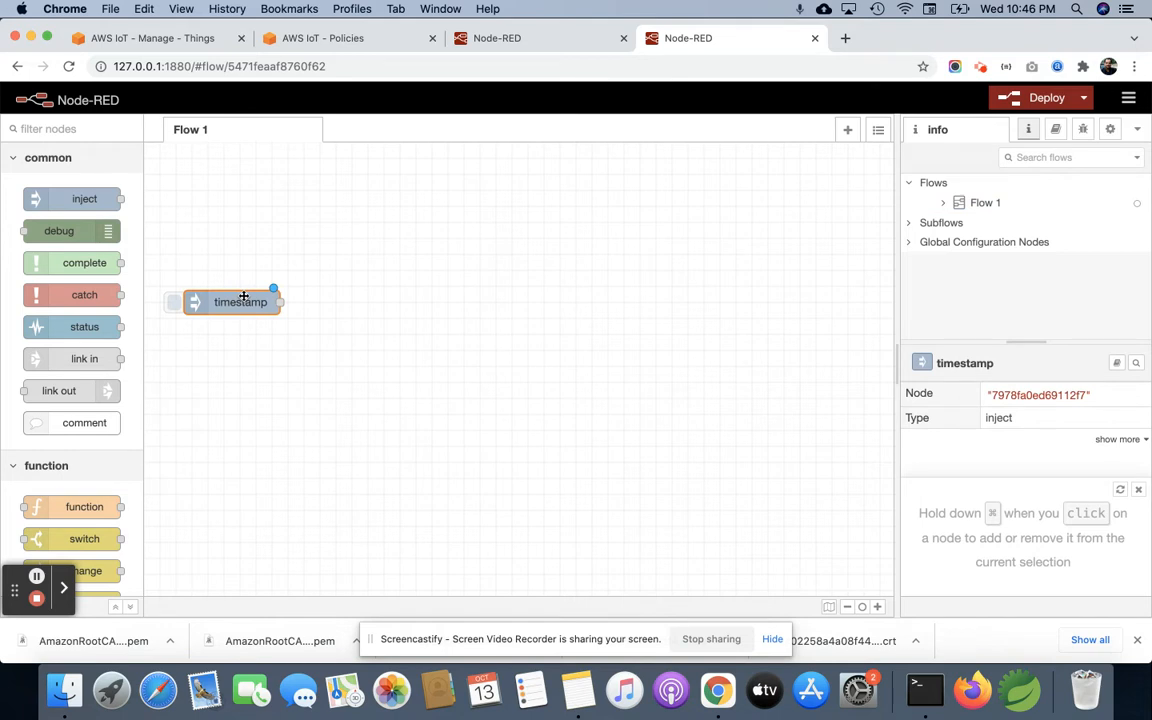
{"action": "left_click_drag", "start_coordinate": [84, 506], "coordinate": [411, 242]}
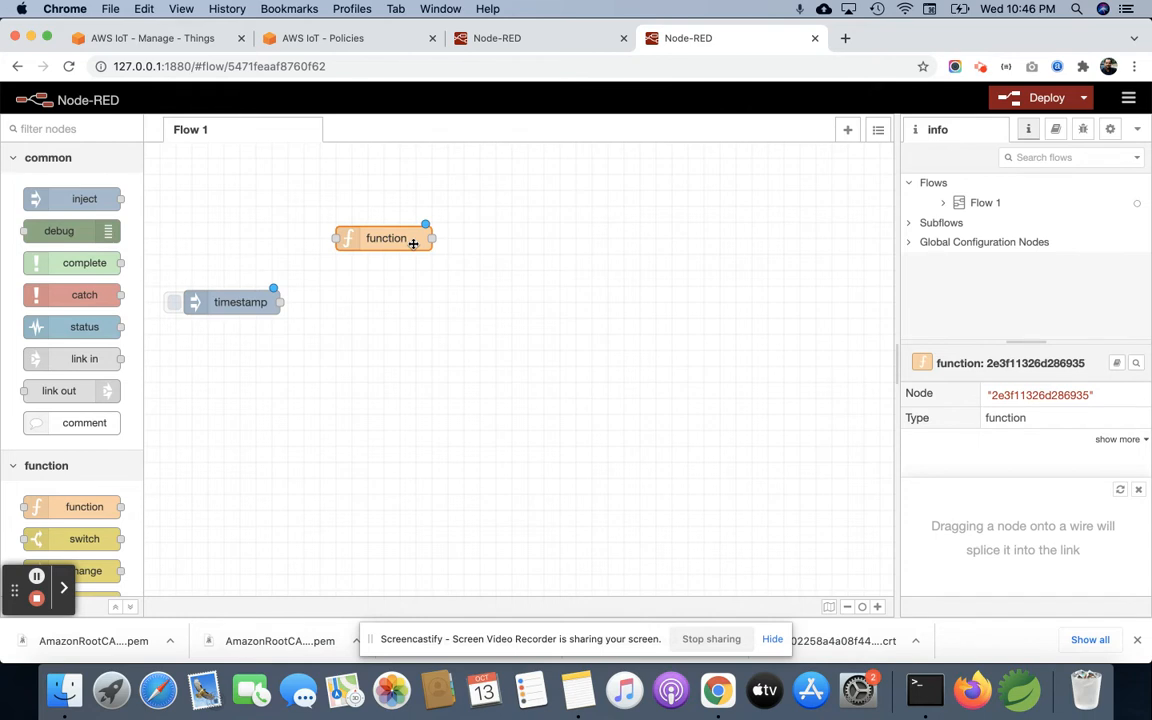
{"action": "scroll", "coordinate": [79, 435], "scroll_direction": "down", "scroll_amount": 8}
{"action": "scroll", "coordinate": [79, 435], "scroll_direction": "up", "scroll_amount": 7}
{"action": "scroll", "coordinate": [79, 435], "scroll_direction": "up", "scroll_amount": 5}
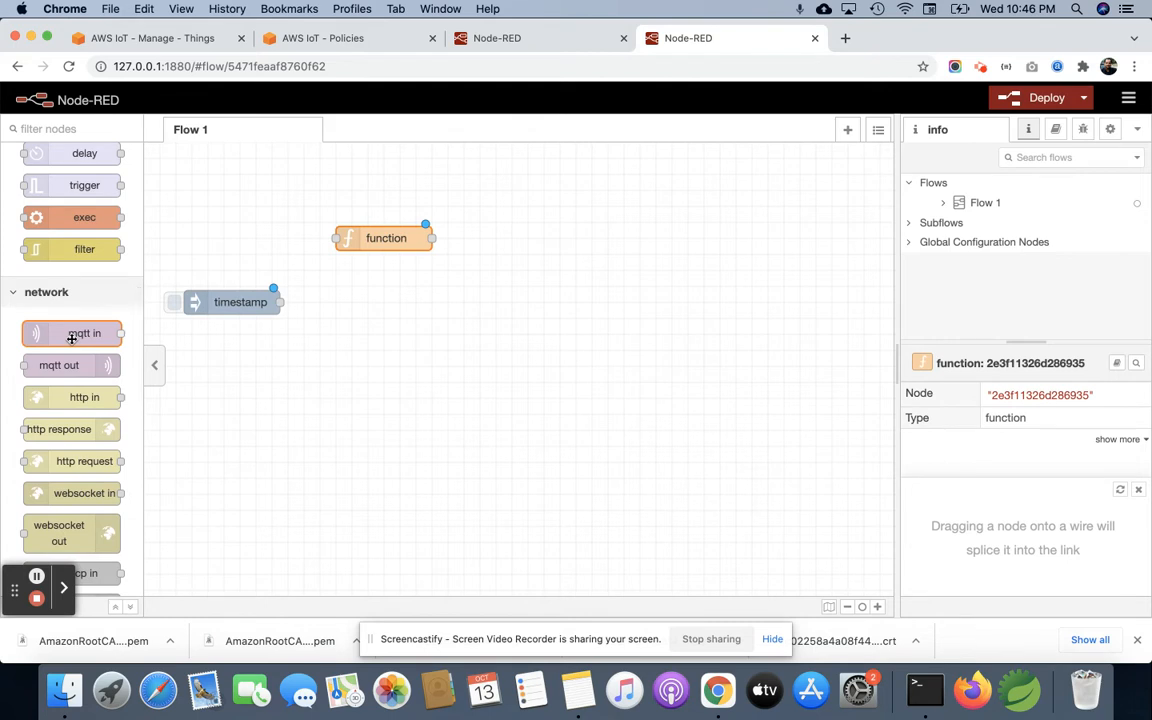
{"action": "mouse_move", "coordinate": [71, 366]}
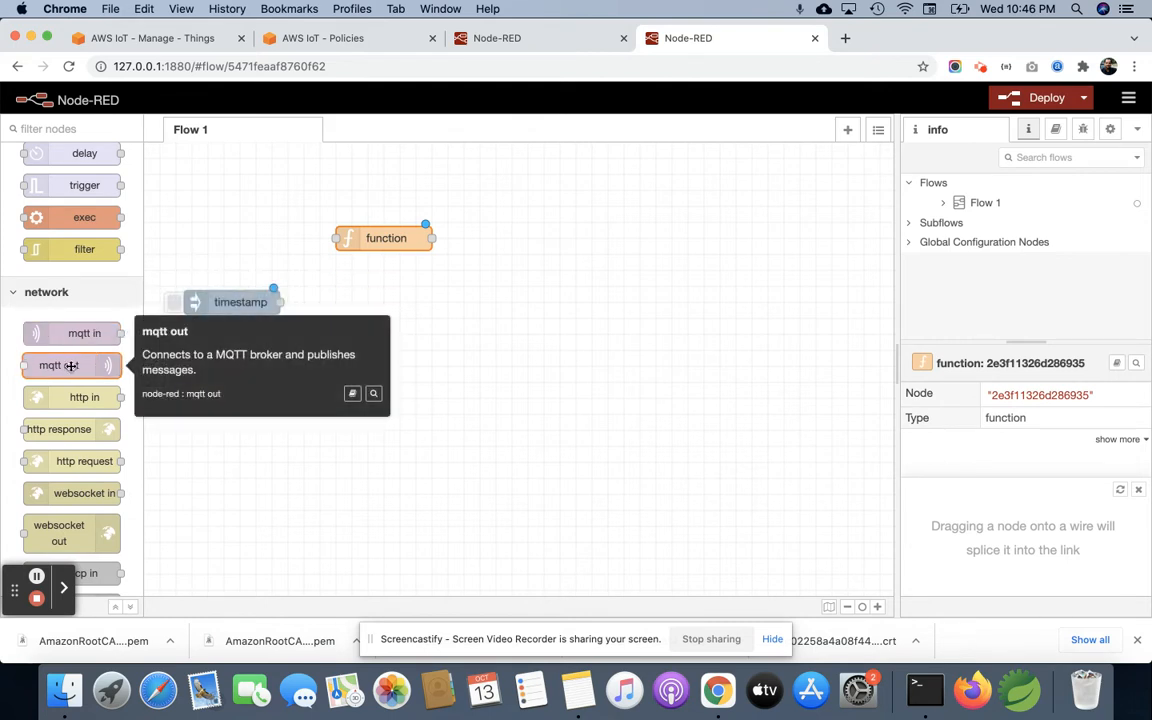
{"action": "left_click_drag", "start_coordinate": [71, 366], "coordinate": [558, 315]}
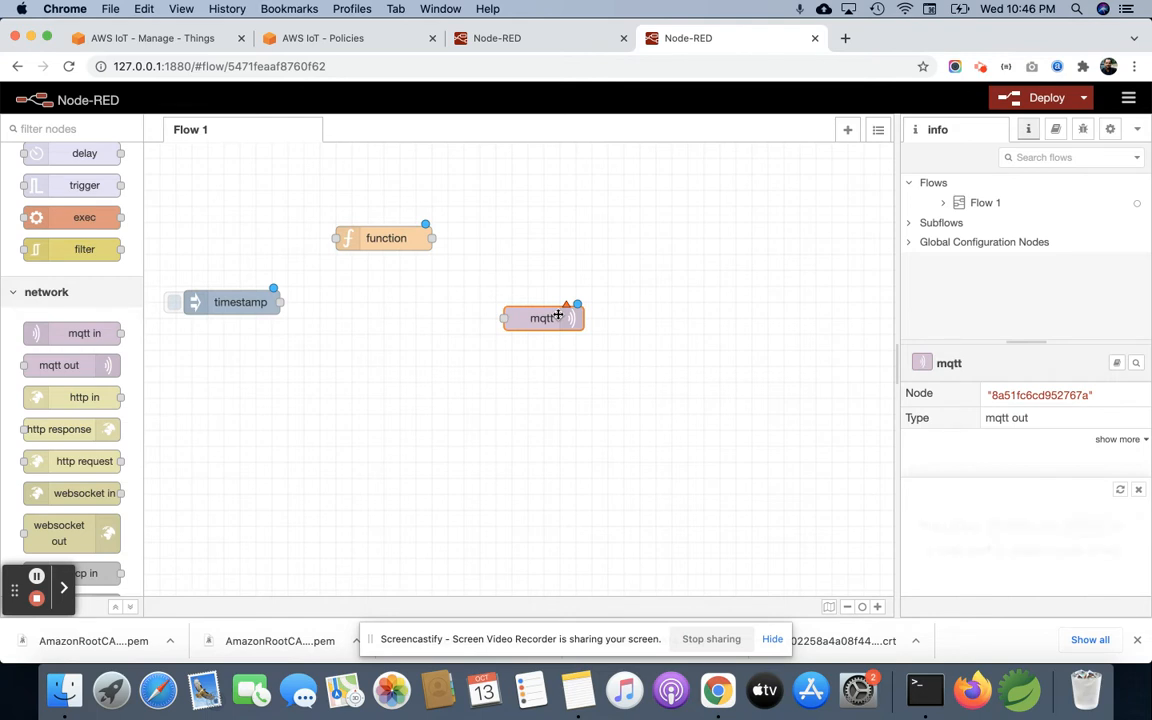
{"action": "left_click_drag", "start_coordinate": [250, 302], "coordinate": [244, 318]}
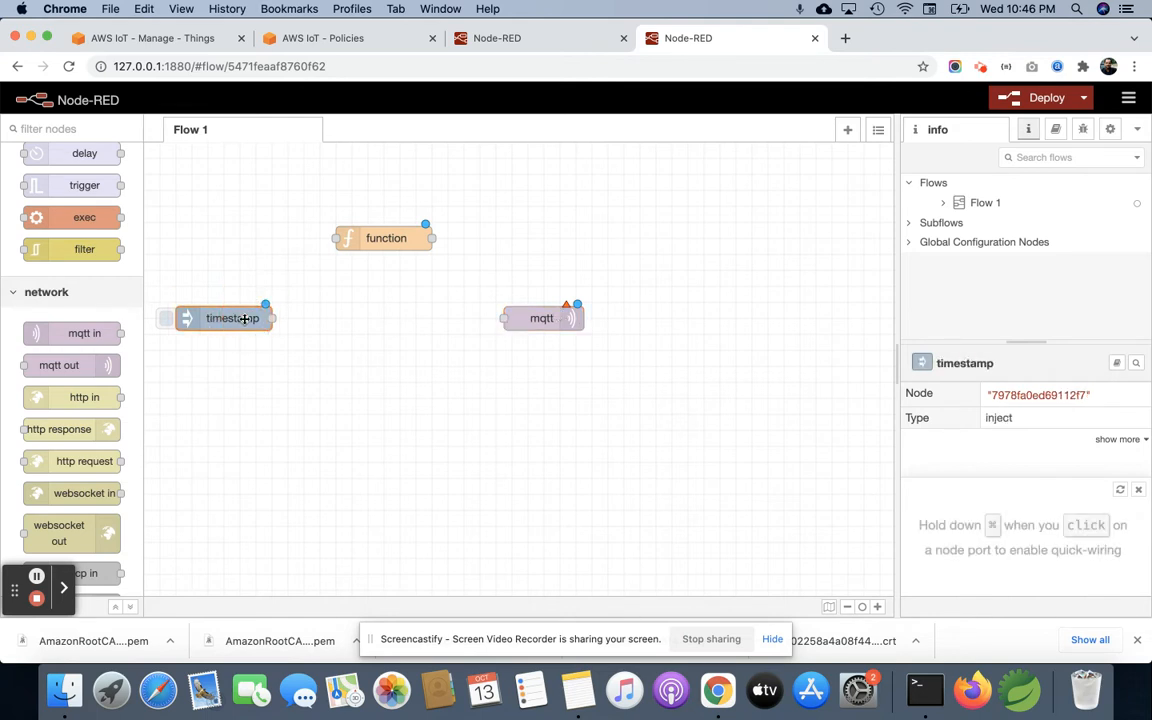
Step: Wire the timestamp inject node to the function node, and the function node to the mqtt out node
{"action": "left_click", "coordinate": [245, 287]}
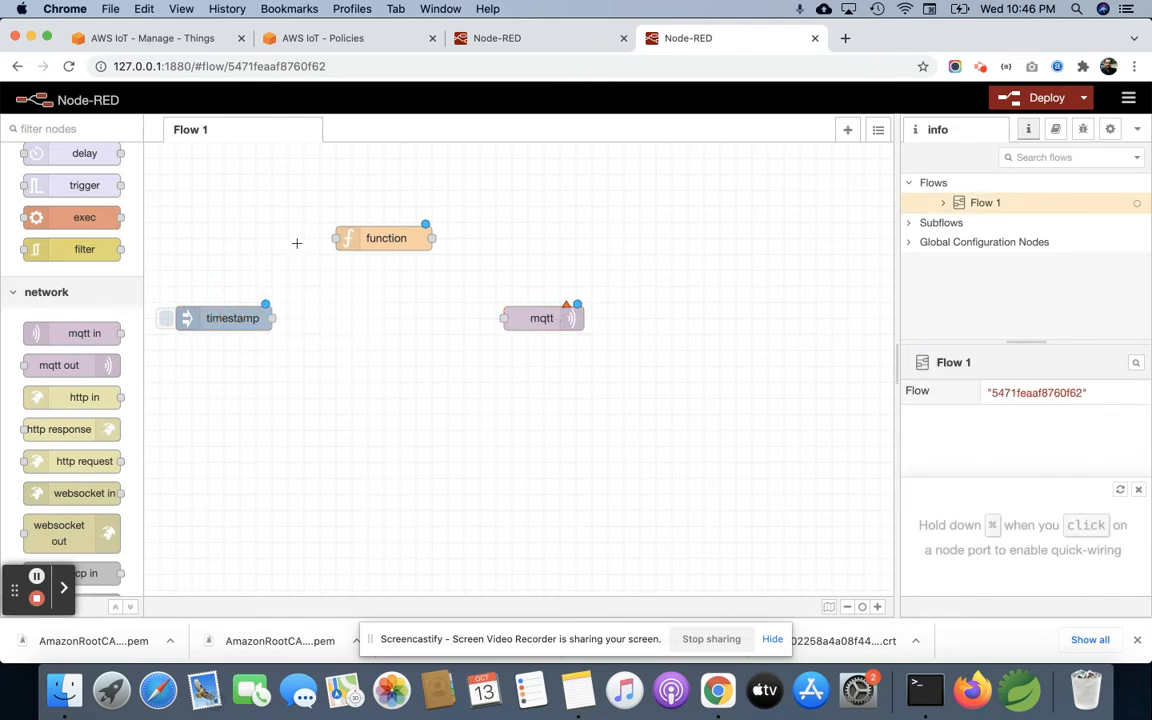
{"action": "left_click_drag", "start_coordinate": [273, 316], "coordinate": [336, 238]}
{"action": "left_click_drag", "start_coordinate": [431, 238], "coordinate": [503, 319]}
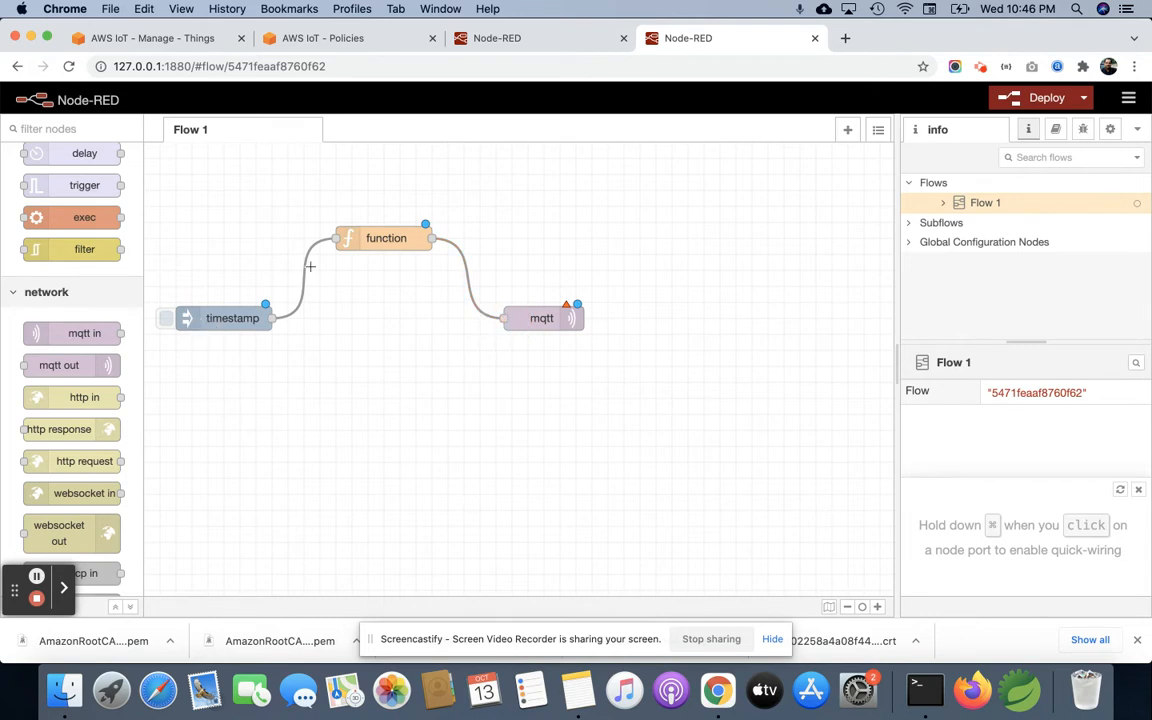
Step: Open the mqtt out node's properties and start adding a new mqtt-broker configuration as its server
{"action": "double_click", "coordinate": [545, 320]}
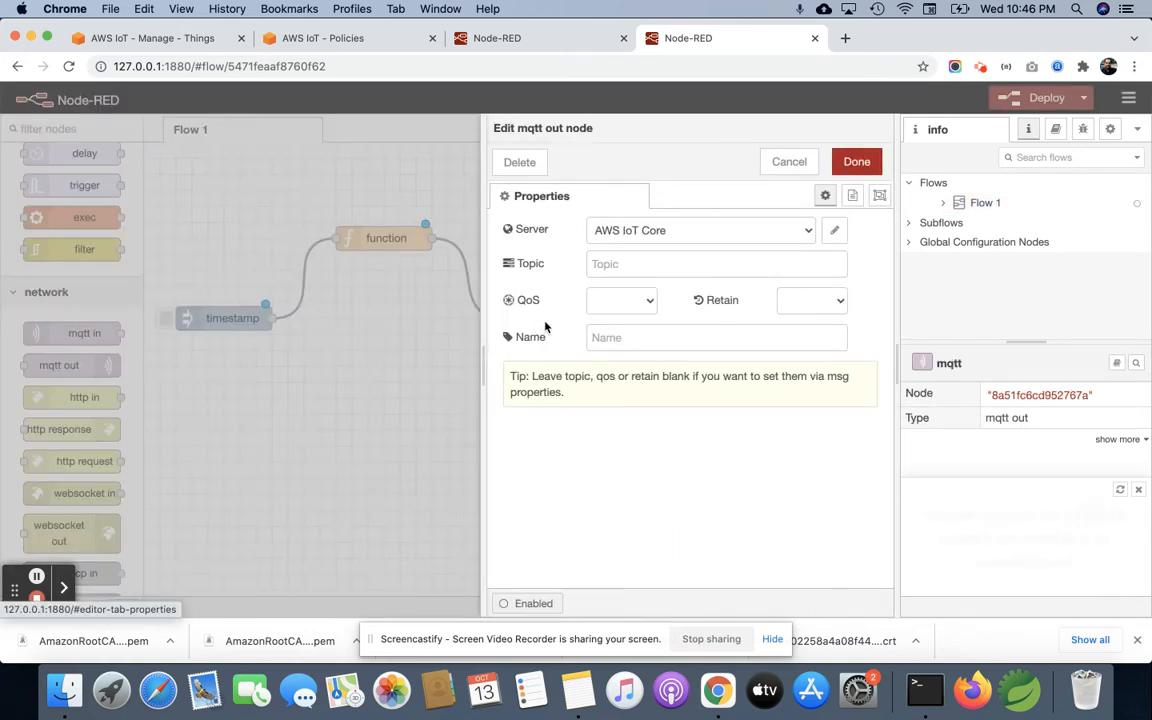
{"action": "left_click", "coordinate": [807, 232]}
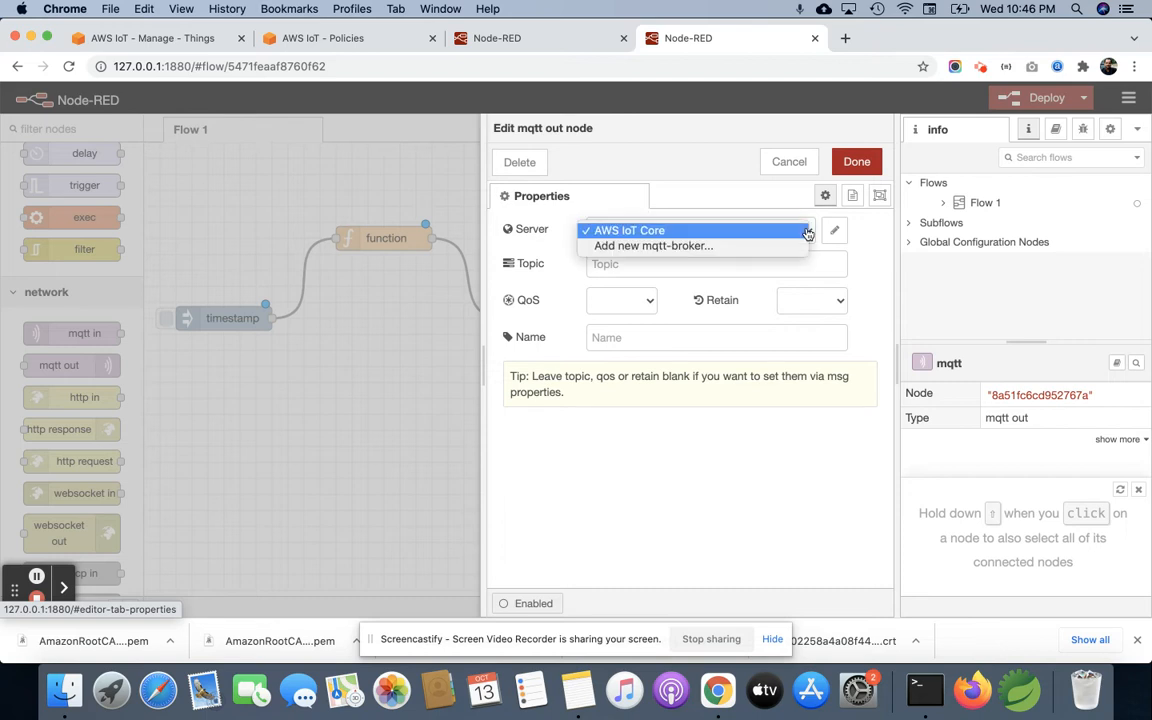
{"action": "left_click", "coordinate": [690, 246]}
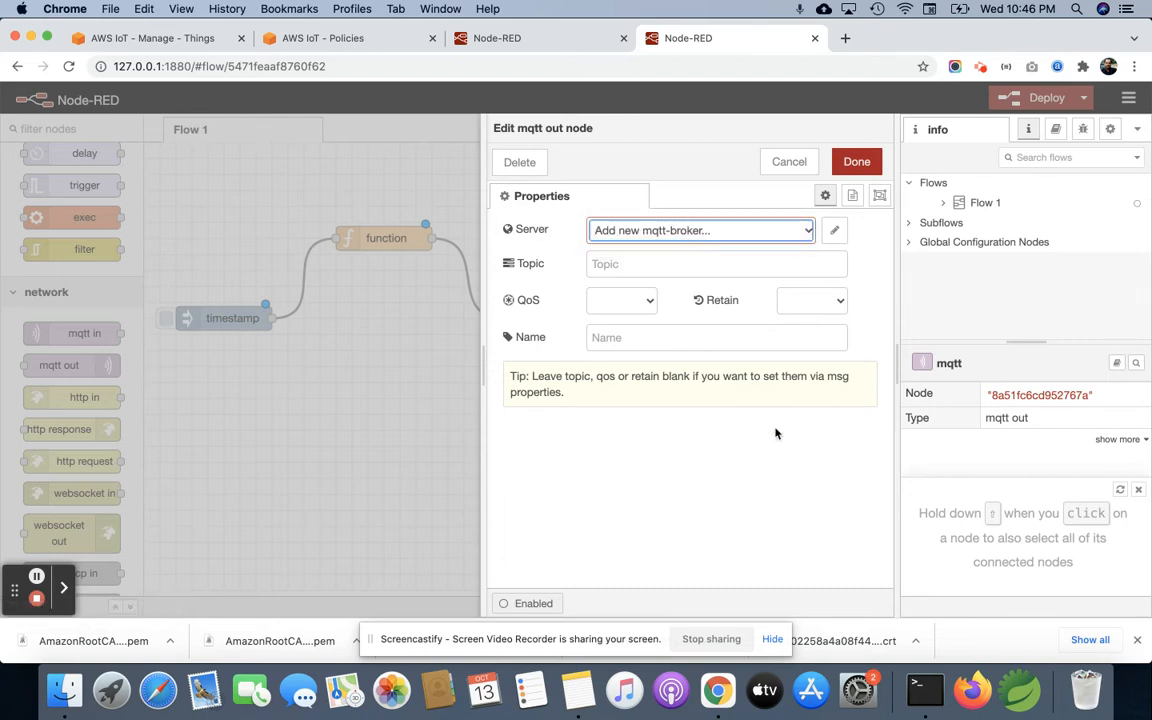
{"action": "left_click", "coordinate": [834, 231]}
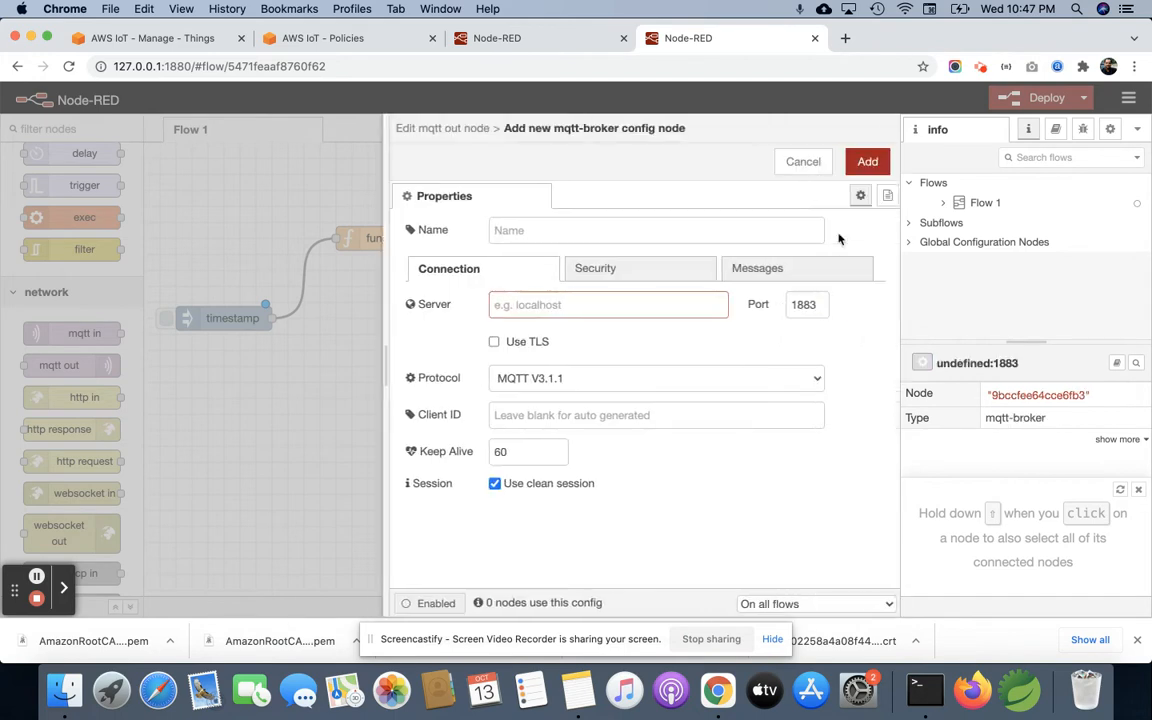
Step: Name the new mqtt-broker configuration NodeRed Tutorial 2
{"action": "left_click", "coordinate": [599, 228]}
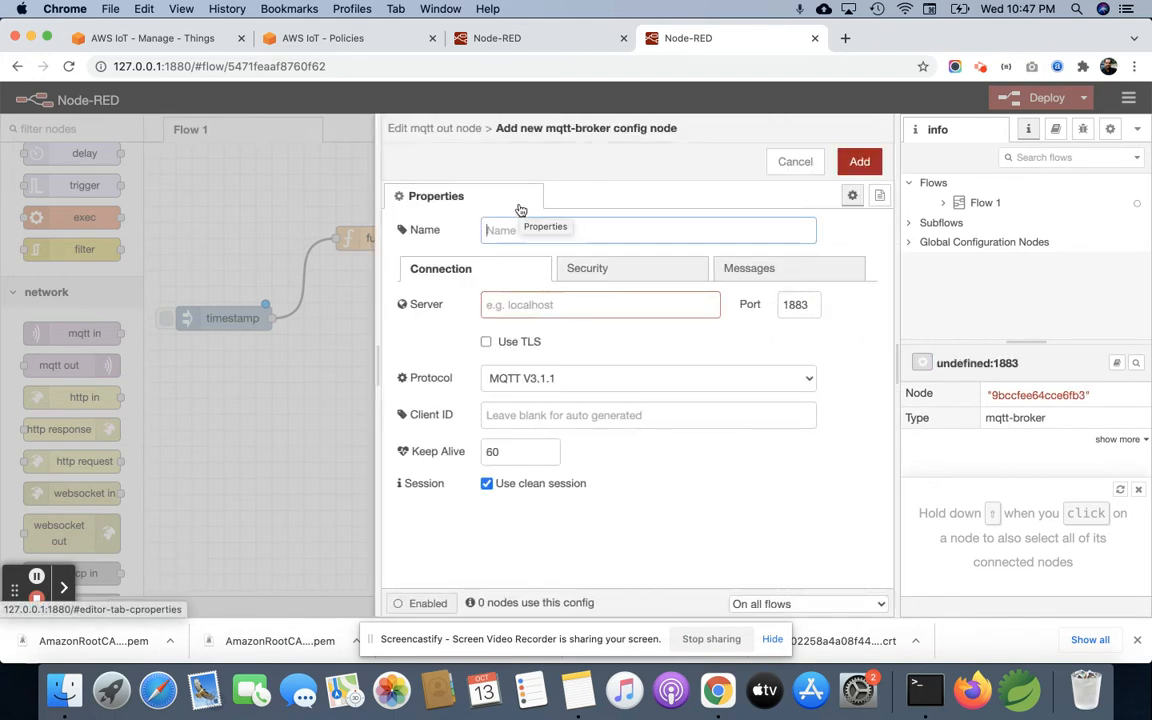
{"action": "type", "text": "NodeRed Tutr"}
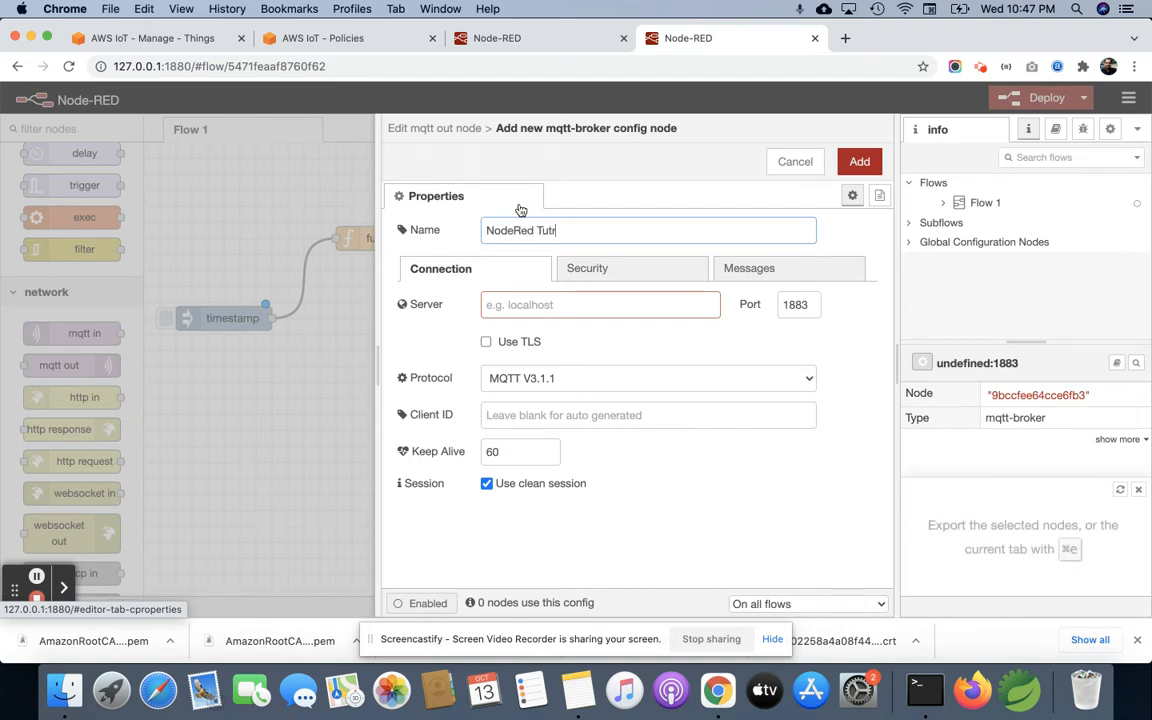
{"action": "key", "text": "BackSpace"}
{"action": "key", "text": "BackSpace"}
{"action": "type", "text": "oril"}
{"action": "key", "text": "BackSpace"}
{"action": "key", "text": "BackSpace"}
{"action": "key", "text": "BackSpace"}
{"action": "type", "text": "al 2"}
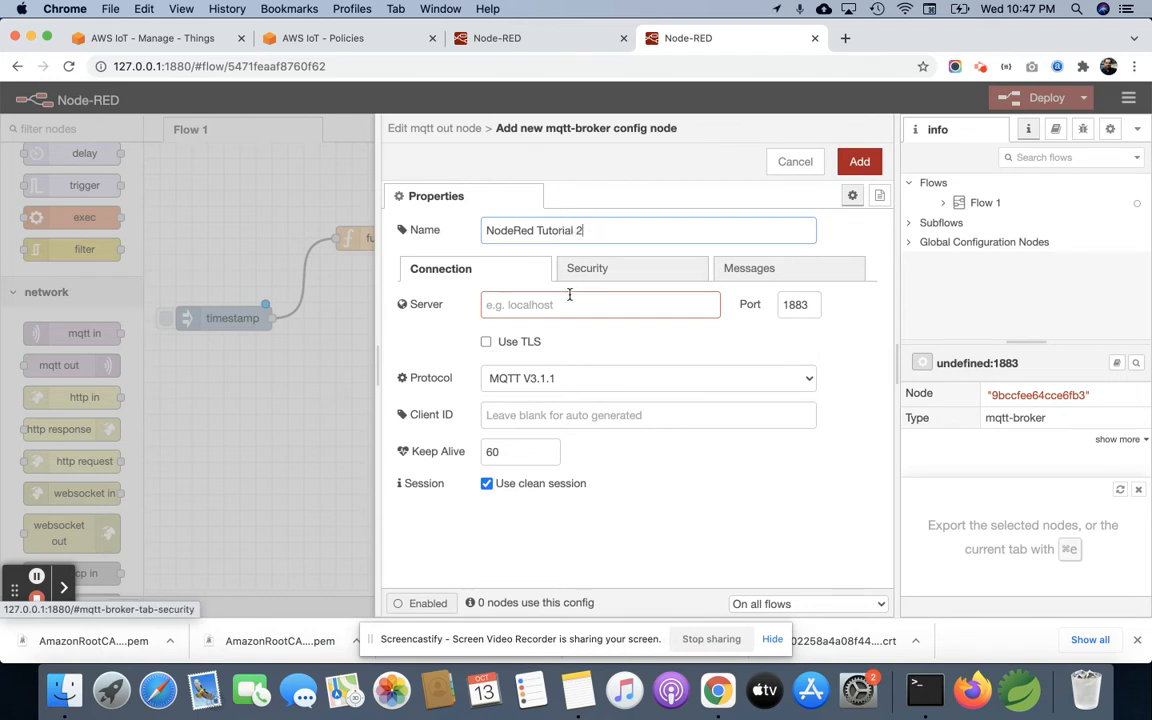
Step: Switch to the AWS IoT console and copy the device data endpoint from its settings
{"action": "left_click", "coordinate": [571, 301]}
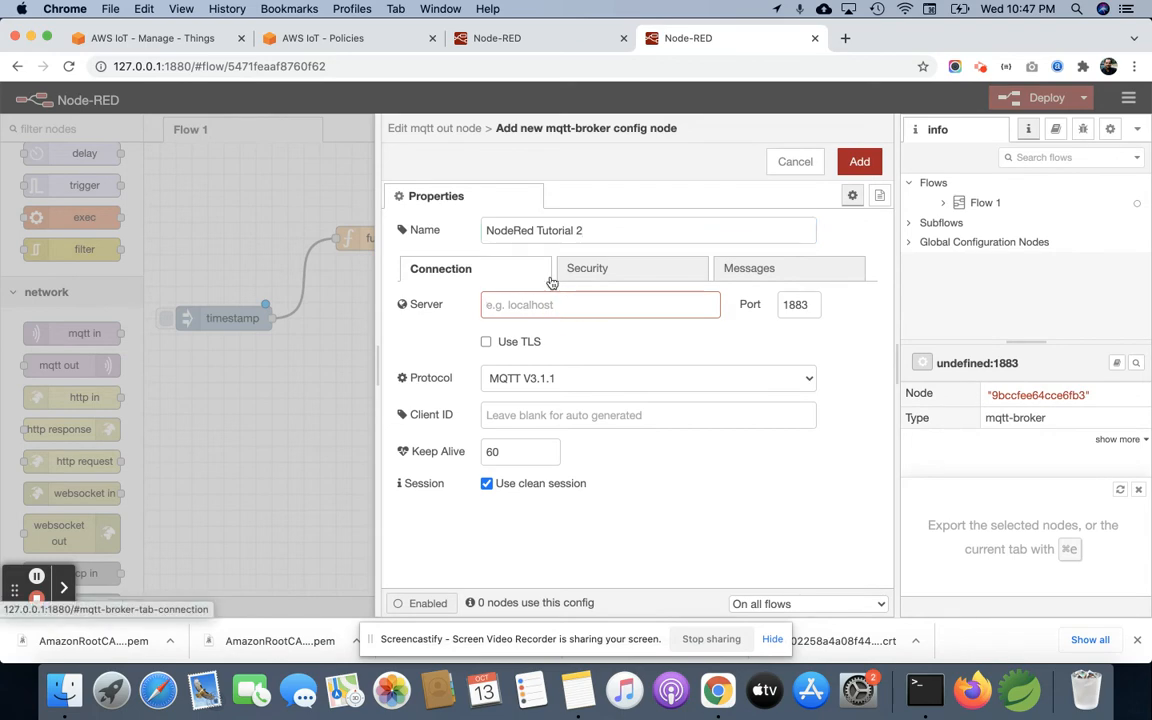
{"action": "left_click", "coordinate": [175, 38]}
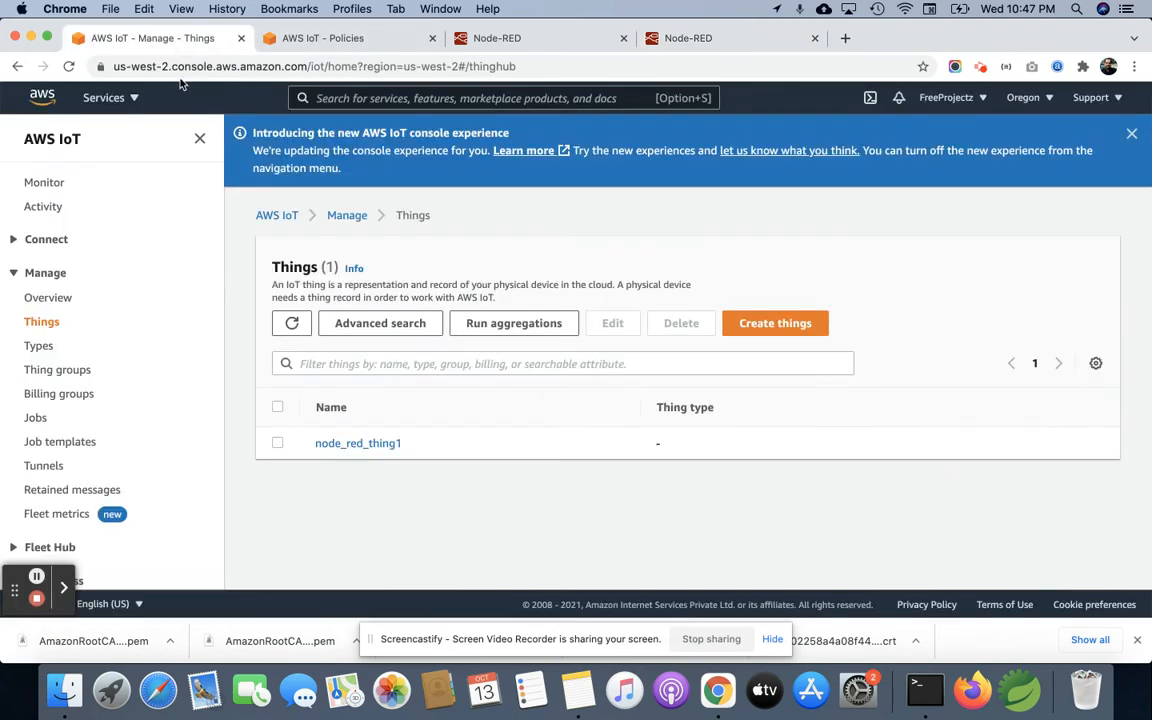
{"action": "scroll", "coordinate": [60, 470], "scroll_direction": "down", "scroll_amount": 5}
{"action": "left_click", "coordinate": [47, 391]}
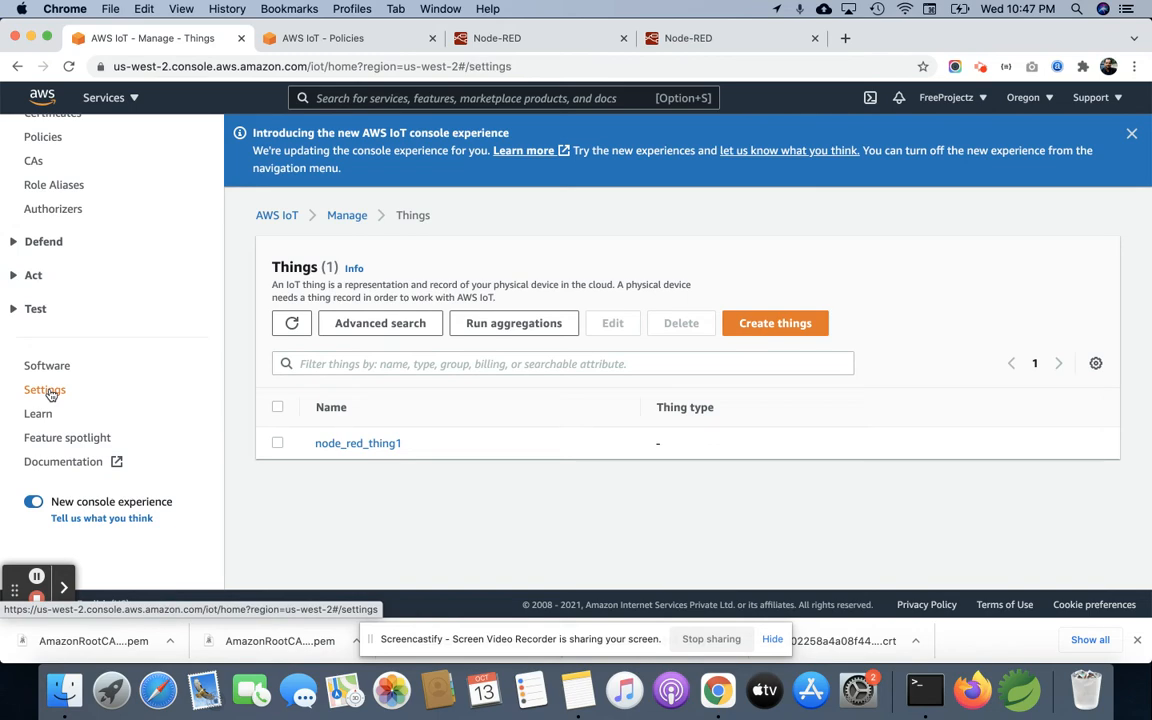
{"action": "scroll", "coordinate": [200, 250], "scroll_direction": "down", "scroll_amount": 3}
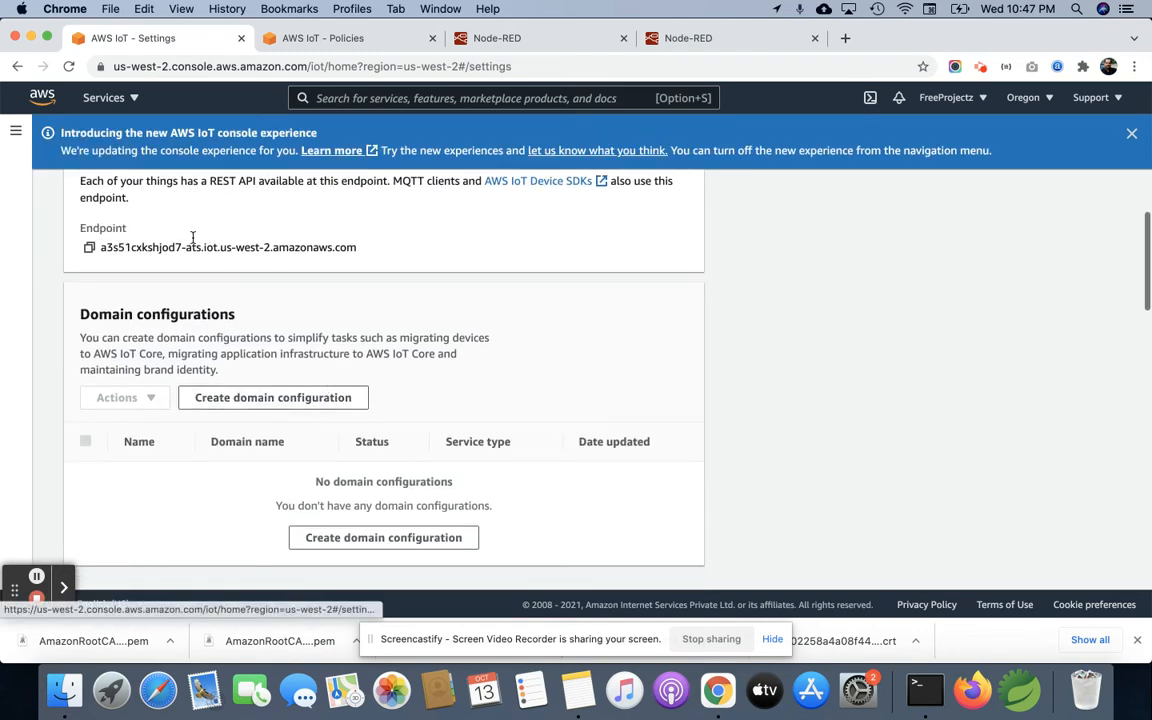
{"action": "left_click", "coordinate": [89, 247]}
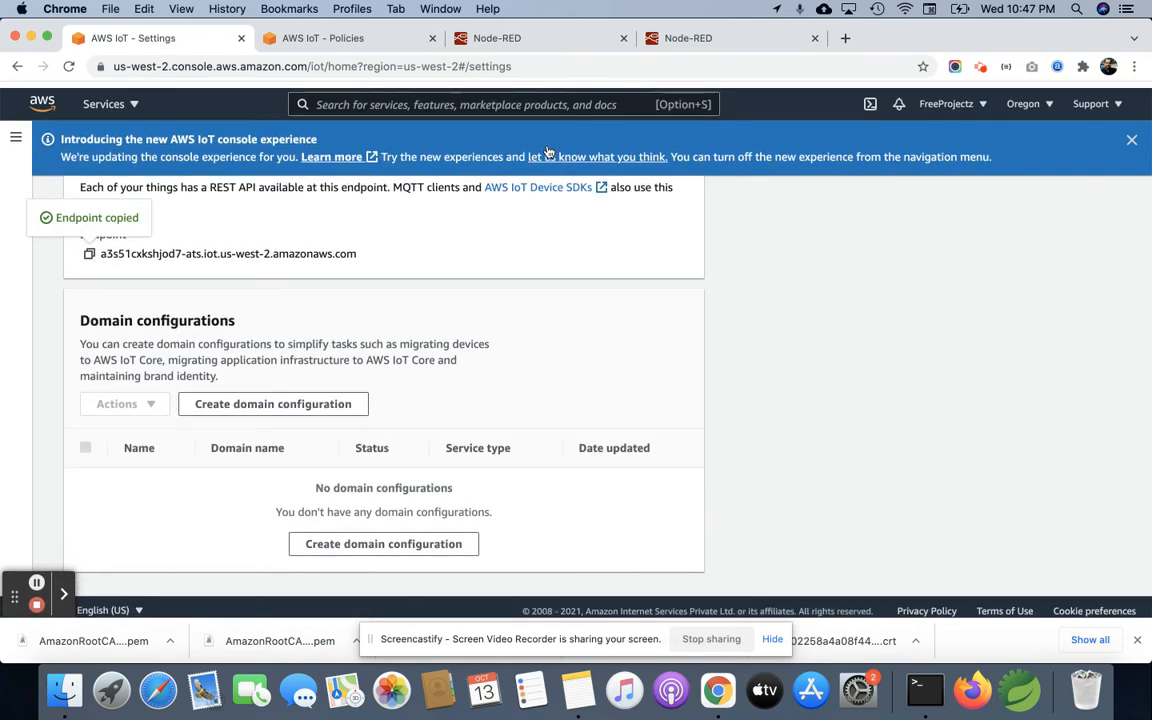
Step: Return to the Node-RED editor, paste the AWS endpoint as the broker's server and set the port to 8883
{"action": "left_click", "coordinate": [530, 38]}
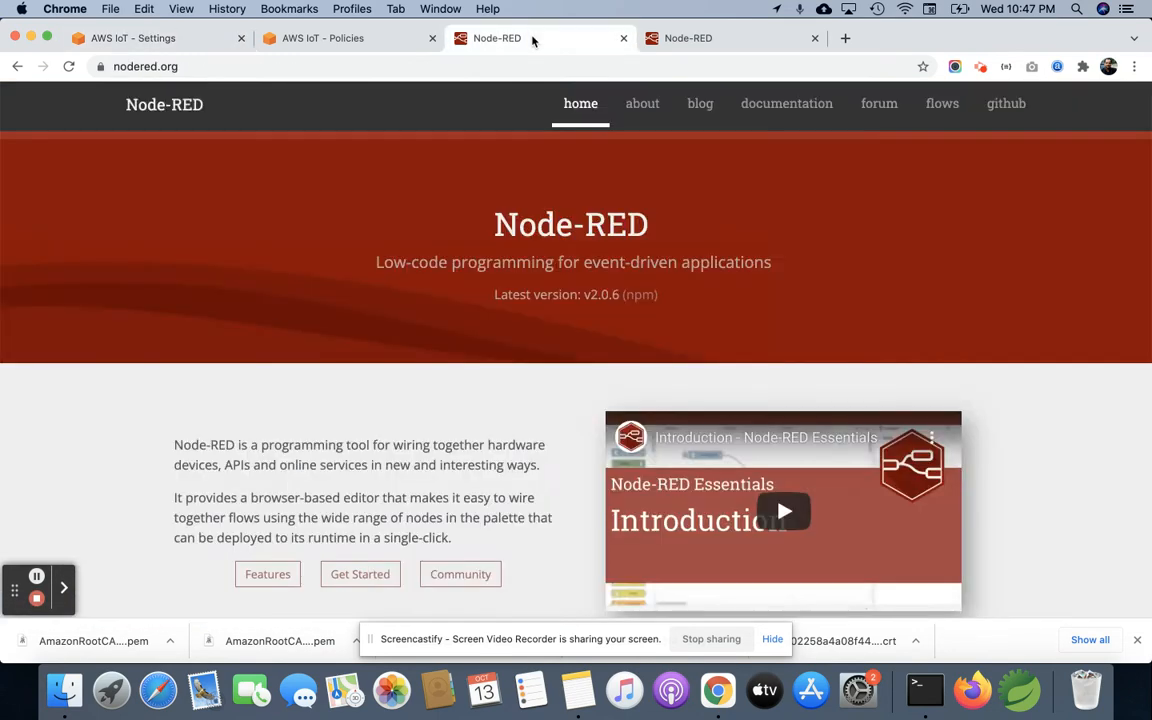
{"action": "left_click", "coordinate": [728, 45]}
{"action": "left_click", "coordinate": [540, 304]}
{"action": "key", "text": "super+v"}
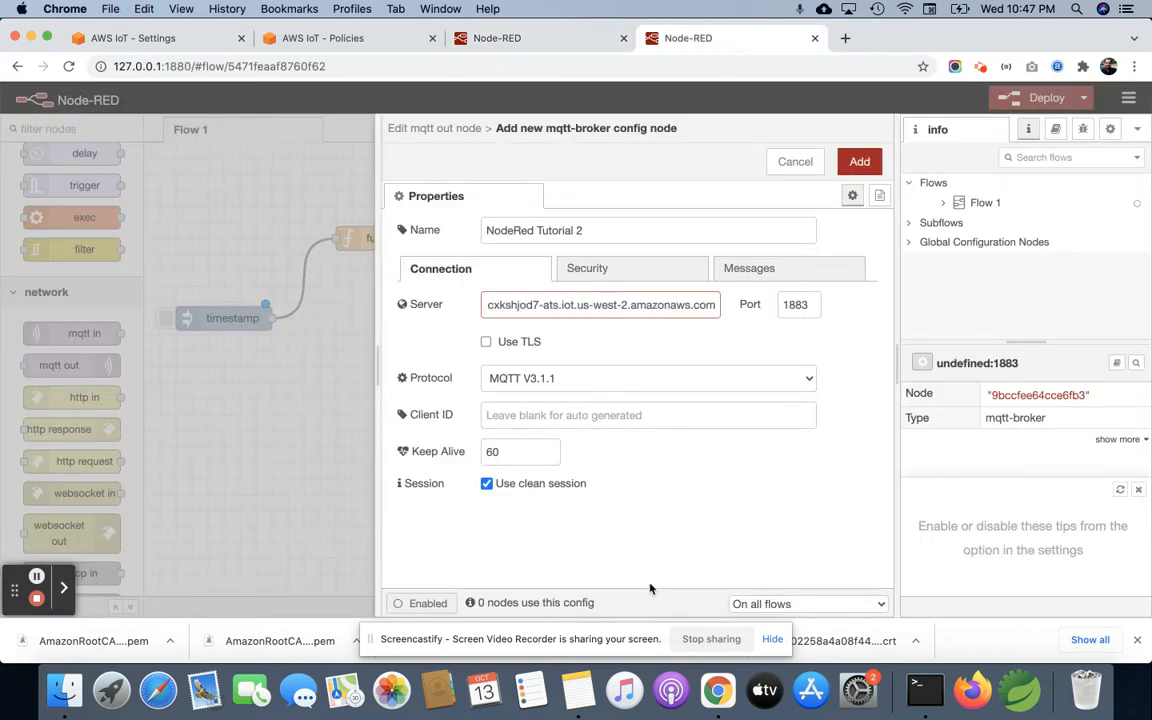
{"action": "left_click", "coordinate": [788, 305]}
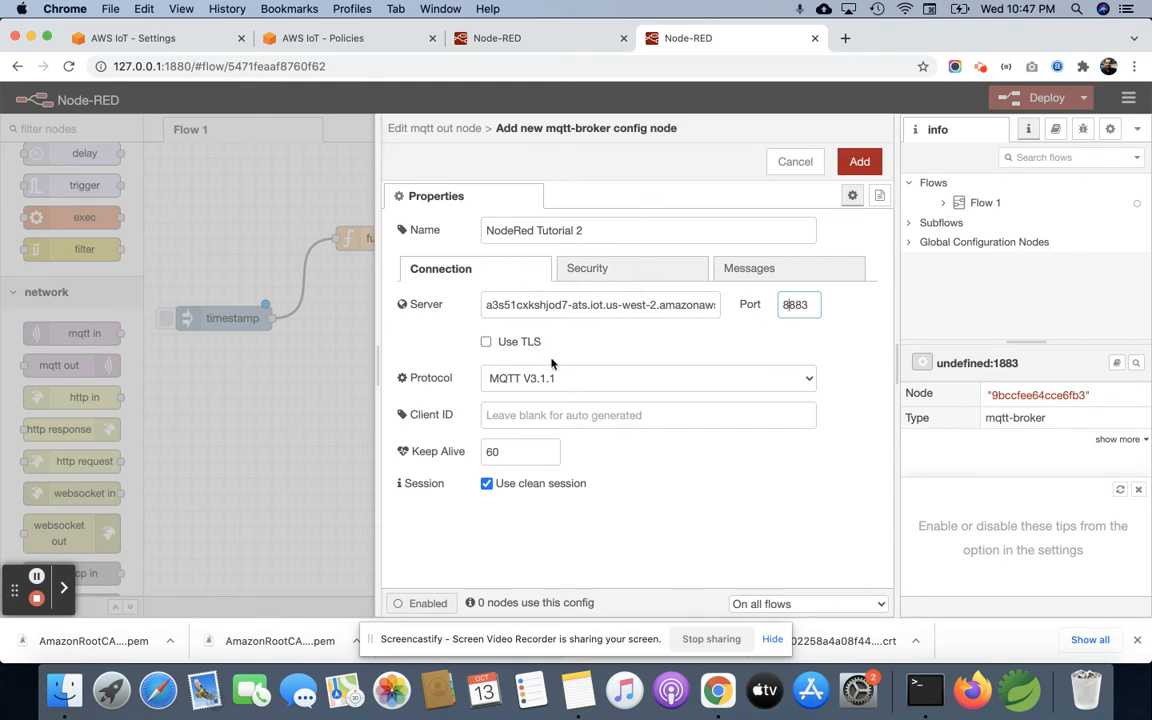
Step: Enable TLS for the broker and clear the existing certificate, private key and CA certificate from its TLS configuration
{"action": "left_click", "coordinate": [487, 342]}
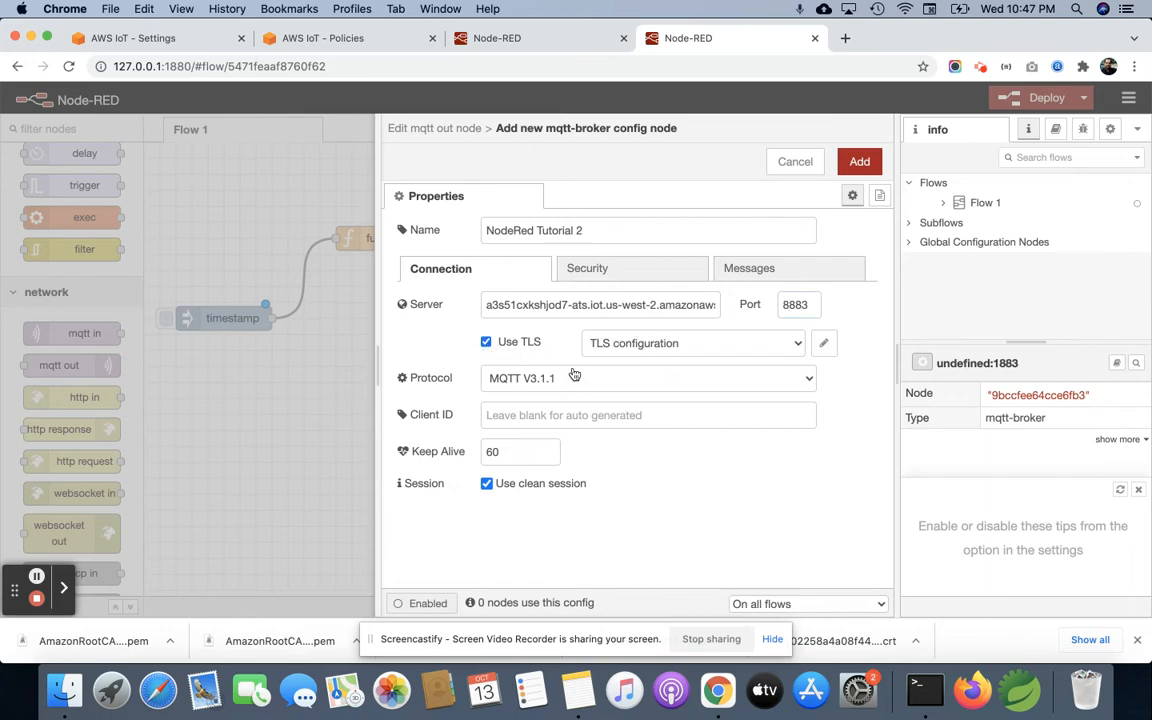
{"action": "left_click", "coordinate": [825, 344]}
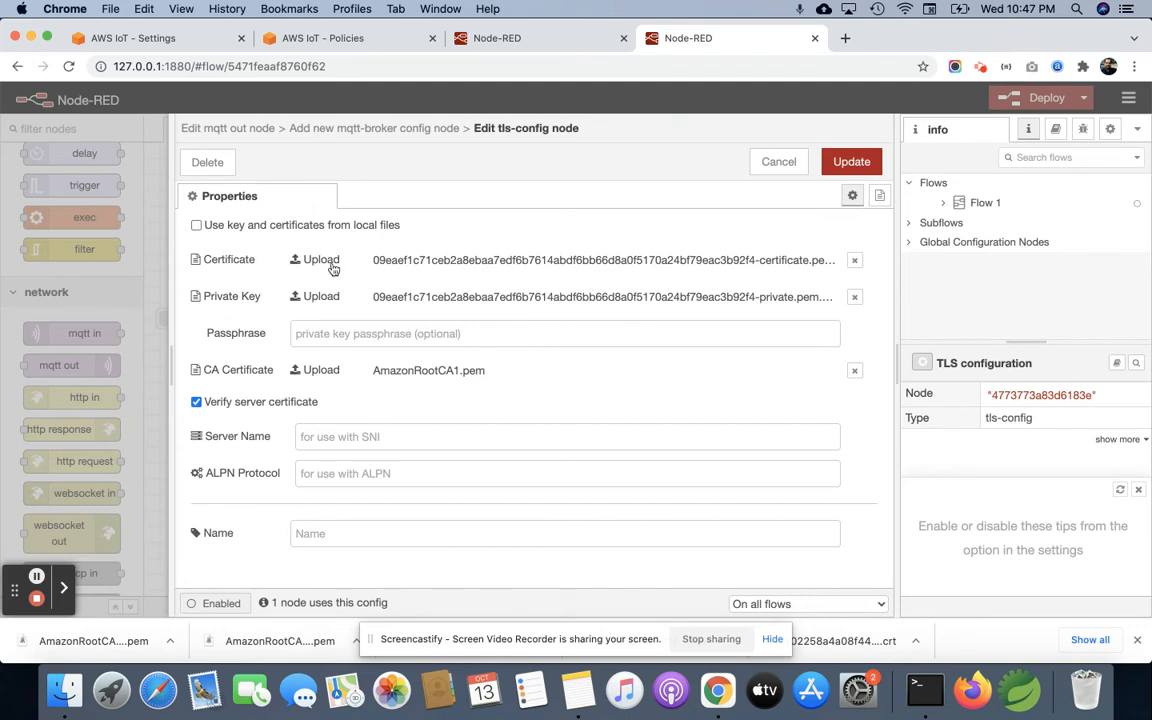
{"action": "left_click", "coordinate": [856, 262]}
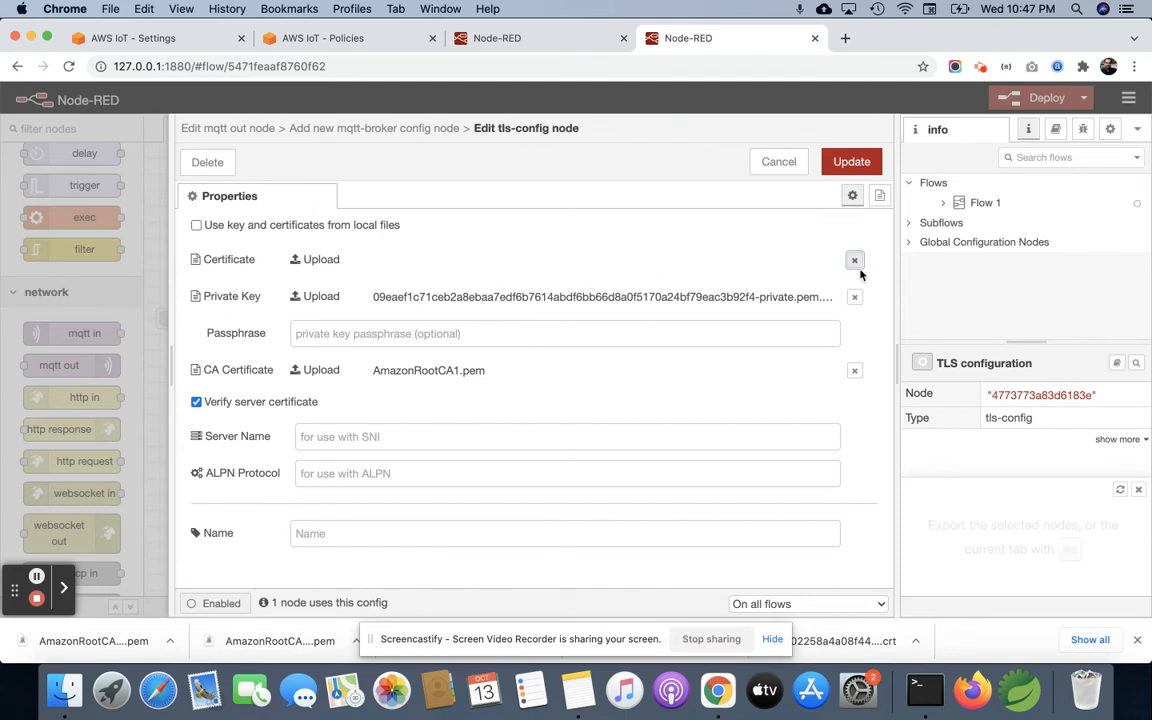
{"action": "left_click", "coordinate": [855, 297]}
{"action": "left_click", "coordinate": [855, 372]}
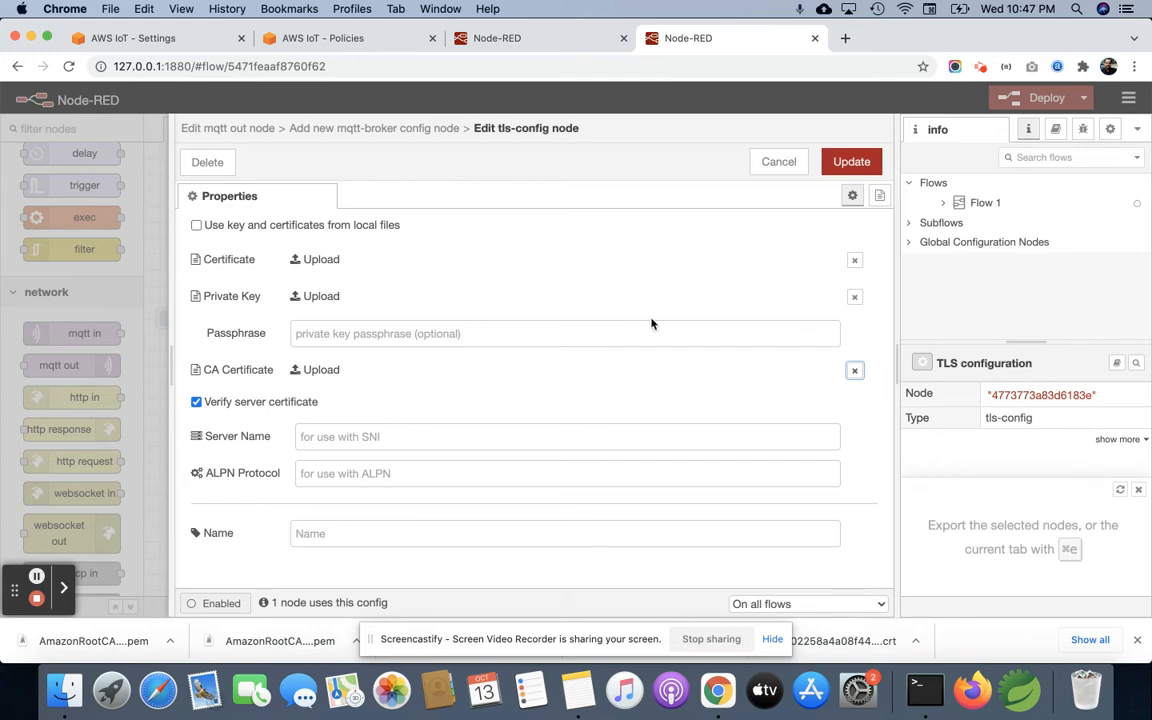
Step: Upload the c02258a4a0…-certificate.pem.crt file from Downloads as the TLS certificate
{"action": "left_click", "coordinate": [338, 265]}
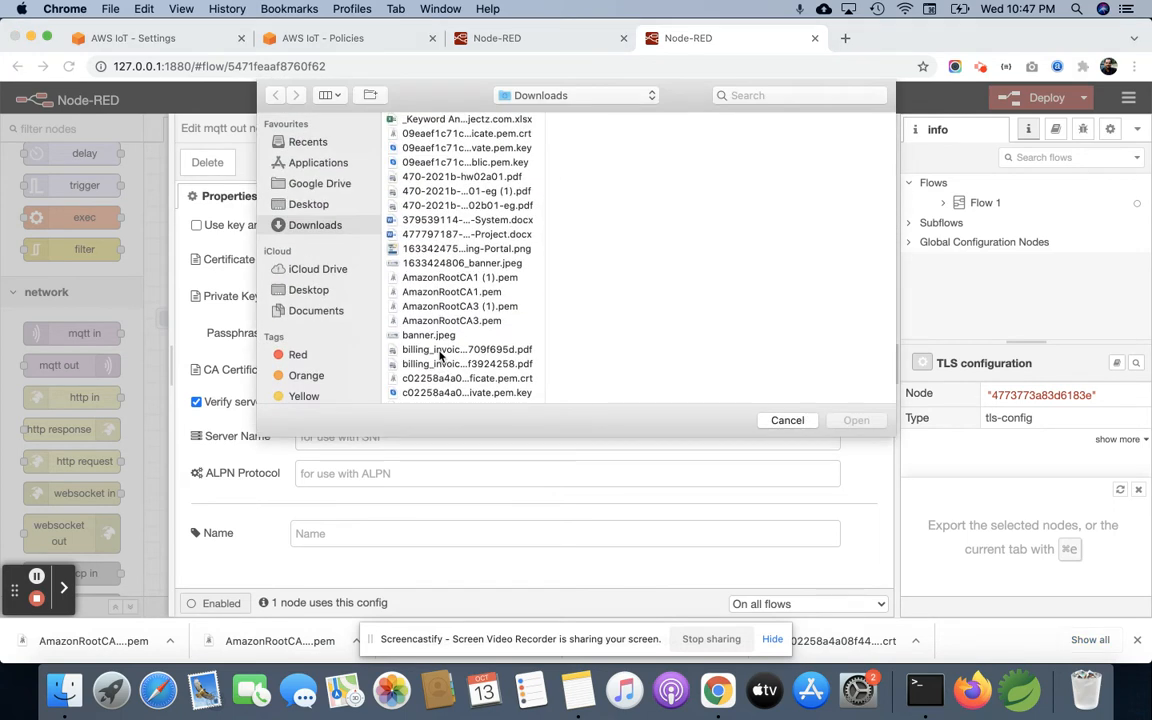
{"action": "left_click", "coordinate": [502, 136]}
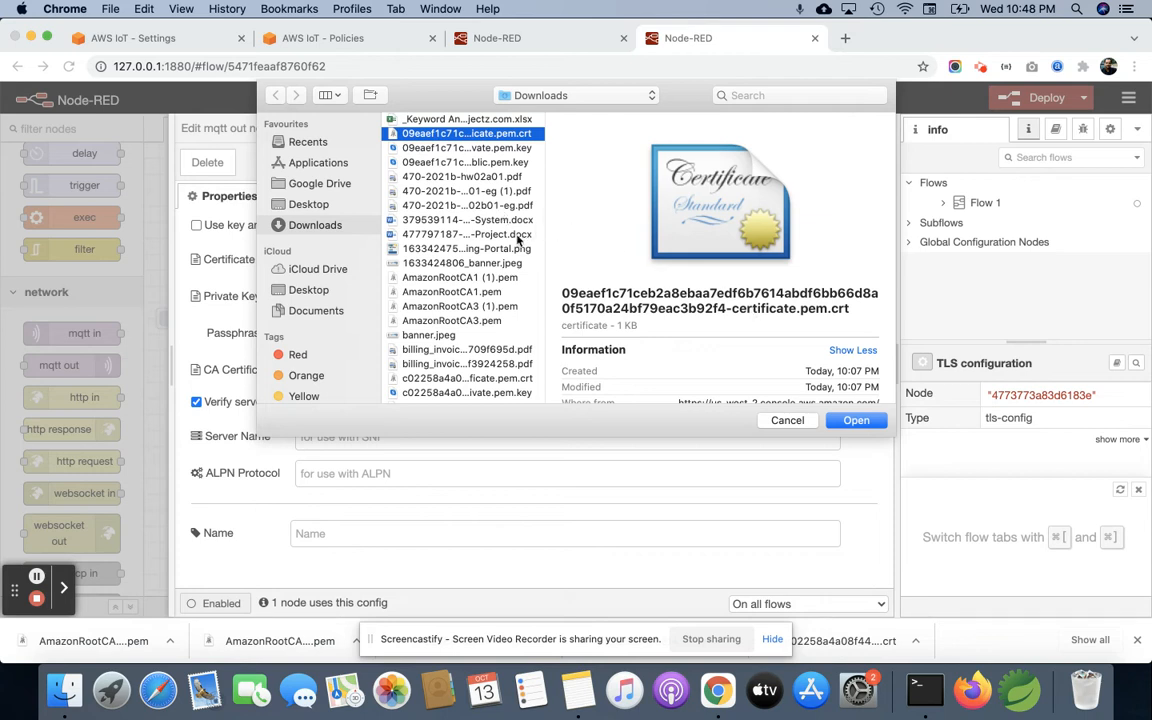
{"action": "scroll", "coordinate": [485, 250], "scroll_direction": "down", "scroll_amount": 1}
{"action": "scroll", "coordinate": [485, 250], "scroll_direction": "down", "scroll_amount": 5}
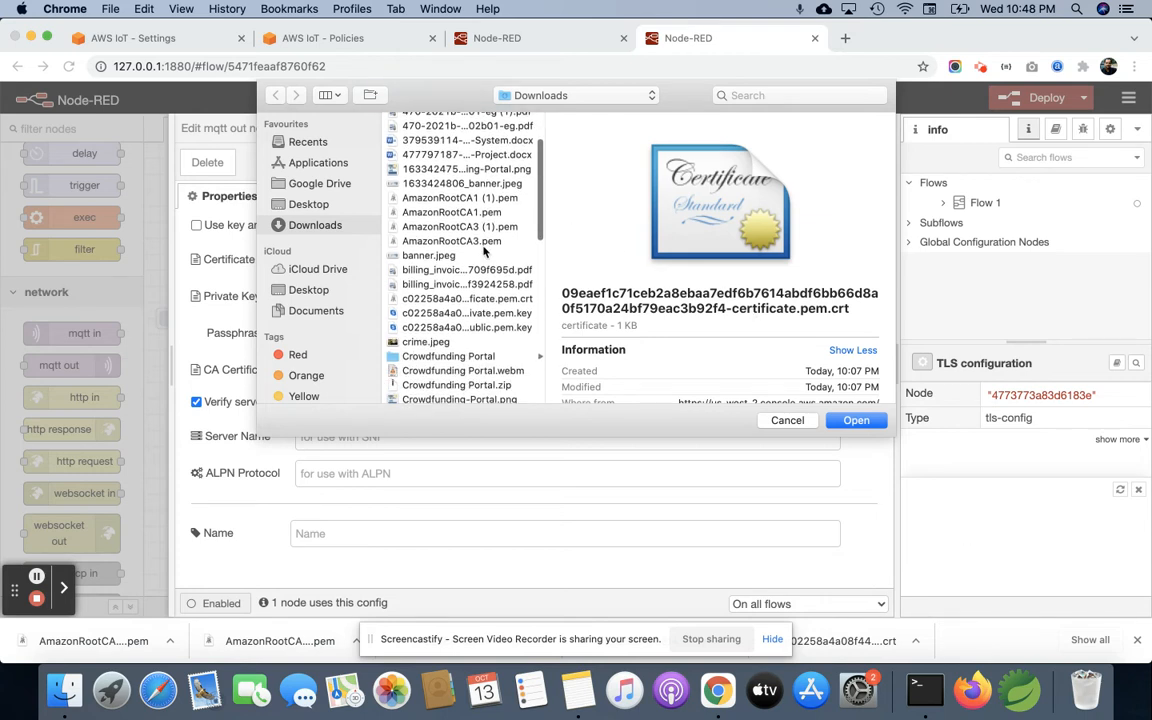
{"action": "left_click", "coordinate": [492, 298]}
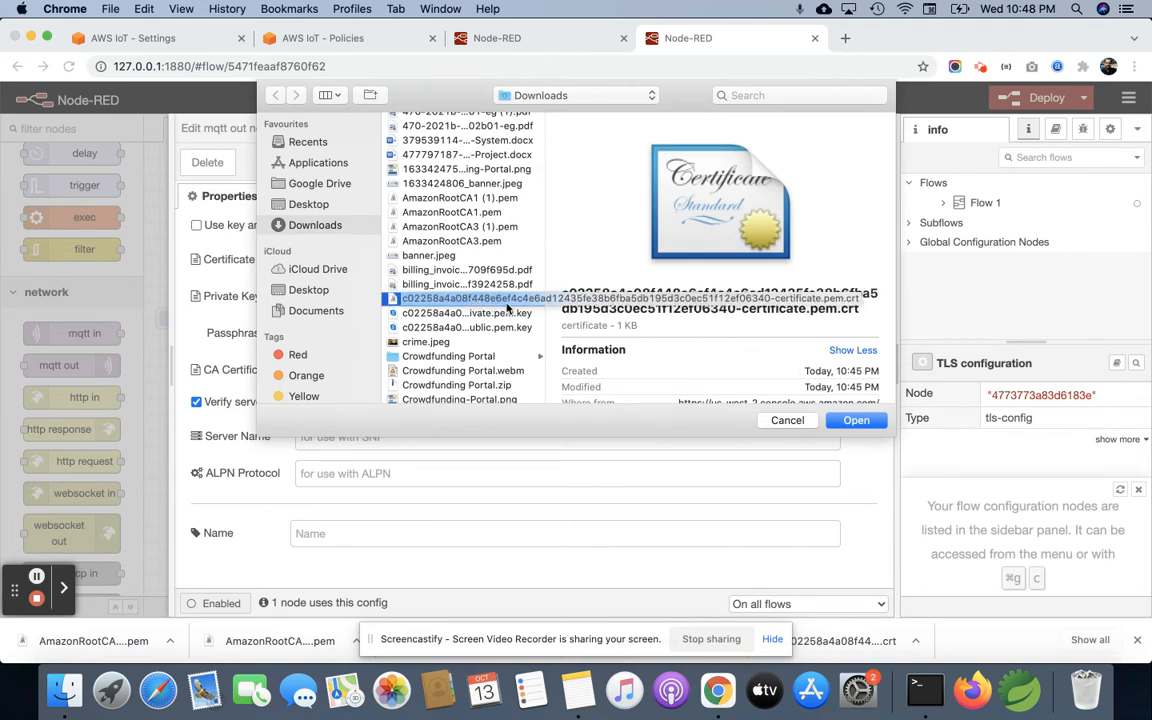
{"action": "double_click", "coordinate": [507, 298]}
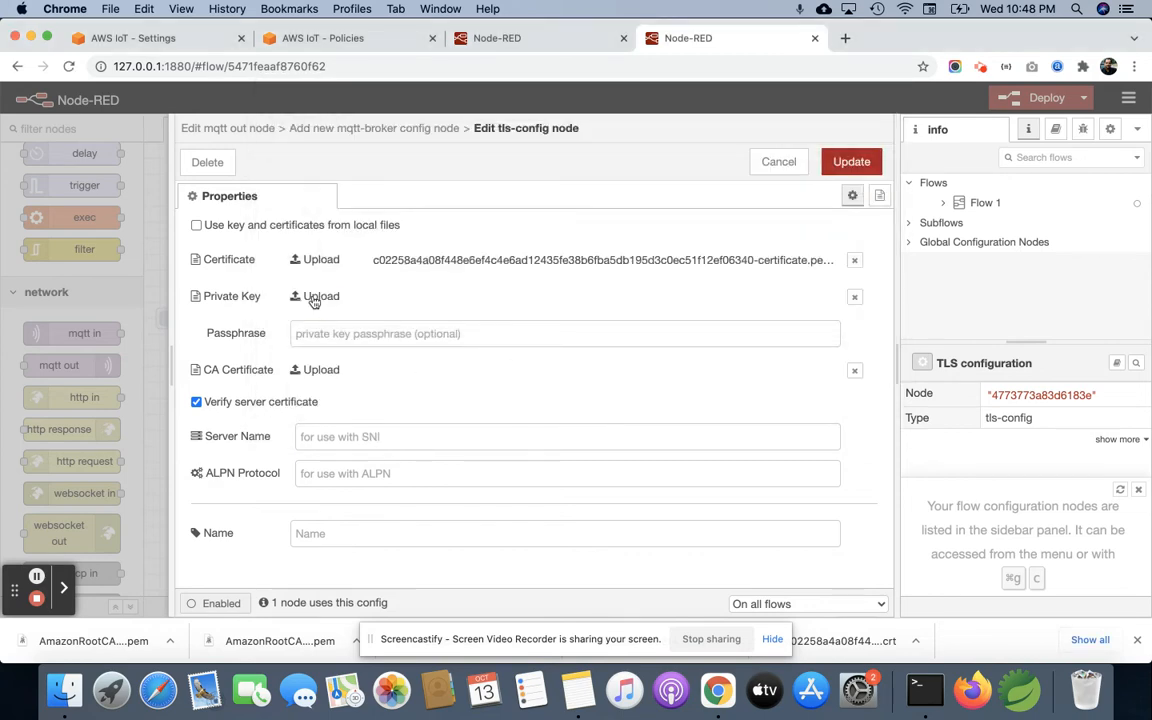
Step: Upload the matching c02258a4a0…-private.pem.key file from Downloads as the TLS private key
{"action": "left_click", "coordinate": [314, 298]}
{"action": "scroll", "coordinate": [465, 330], "scroll_direction": "down", "scroll_amount": 5}
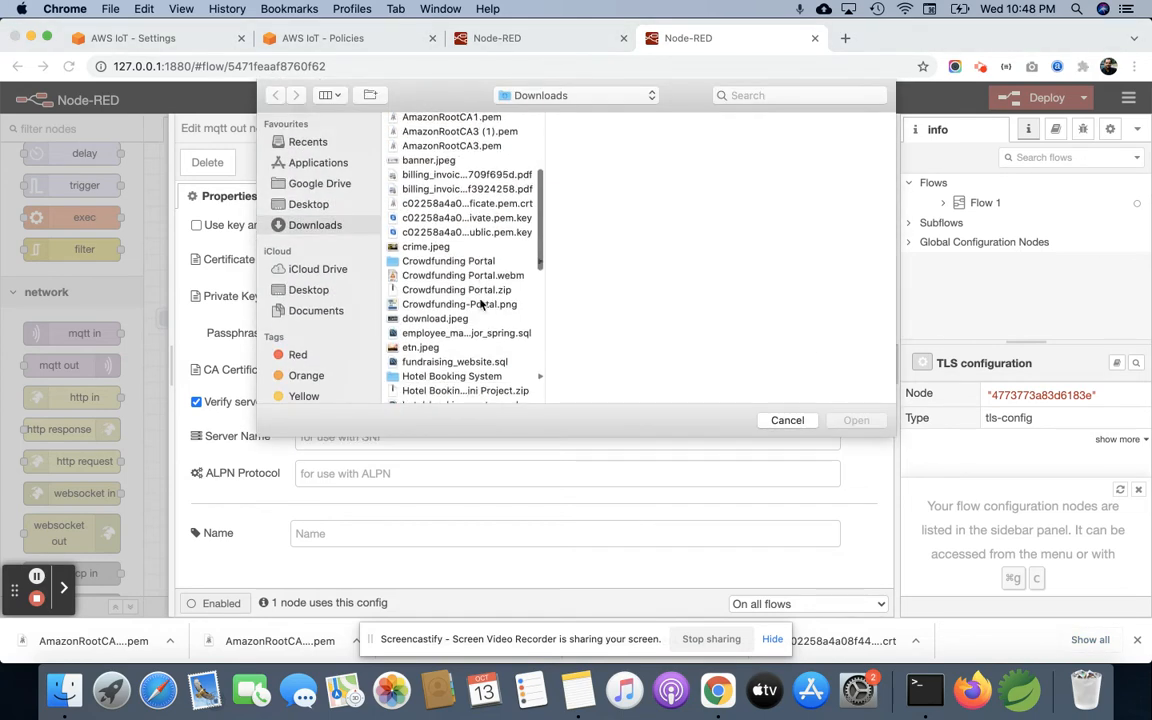
{"action": "left_click", "coordinate": [452, 220]}
{"action": "double_click", "coordinate": [452, 220]}
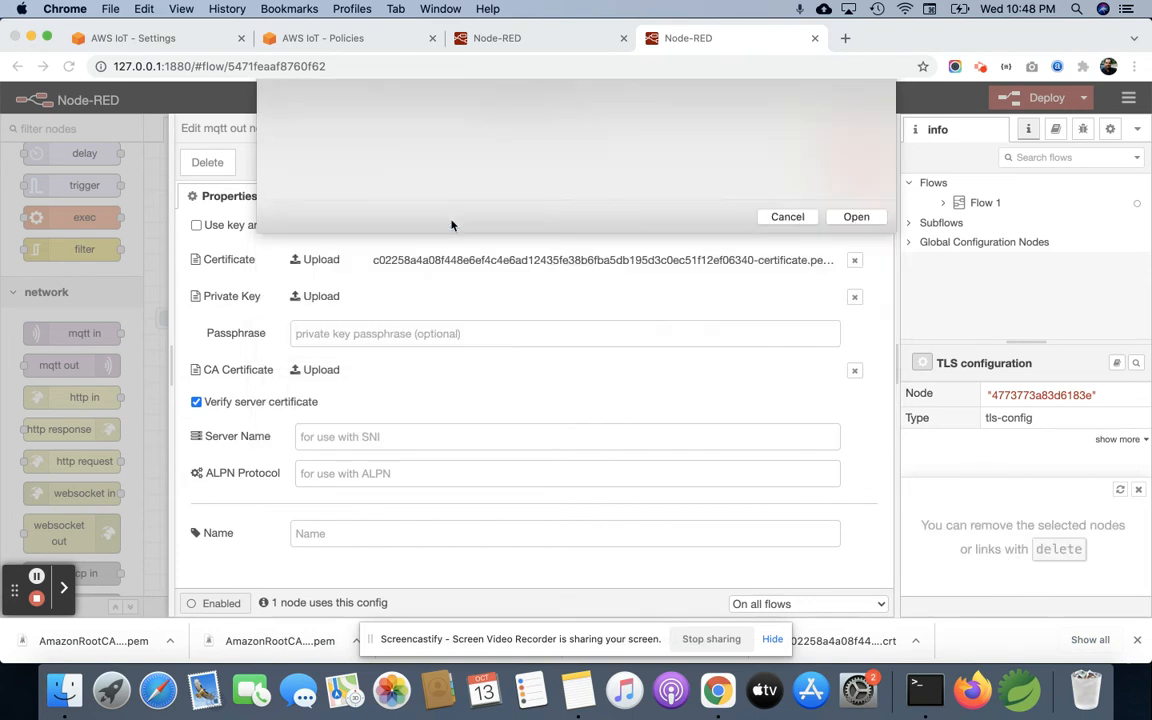
Step: Upload AmazonRootCA1.pem as the CA certificate, and save the TLS configuration and the new broker
{"action": "left_click", "coordinate": [328, 372]}
{"action": "scroll", "coordinate": [481, 300], "scroll_direction": "down", "scroll_amount": 3}
{"action": "scroll", "coordinate": [481, 300], "scroll_direction": "down", "scroll_amount": 3}
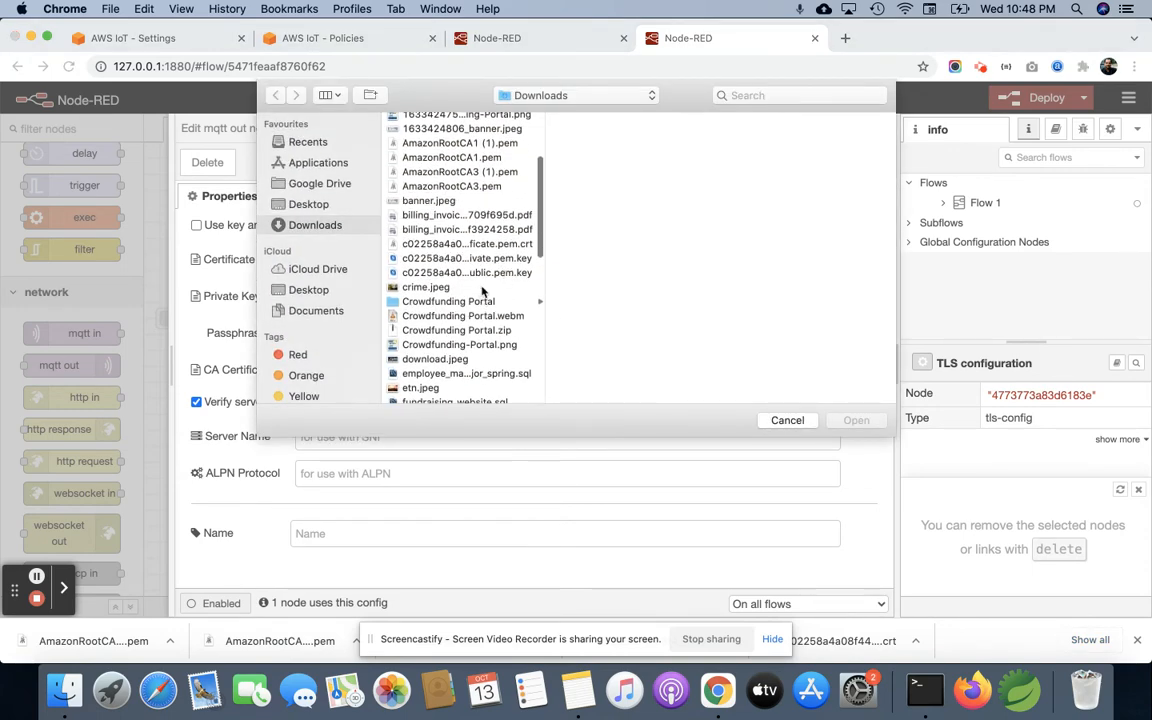
{"action": "scroll", "coordinate": [470, 265], "scroll_direction": "up", "scroll_amount": 4}
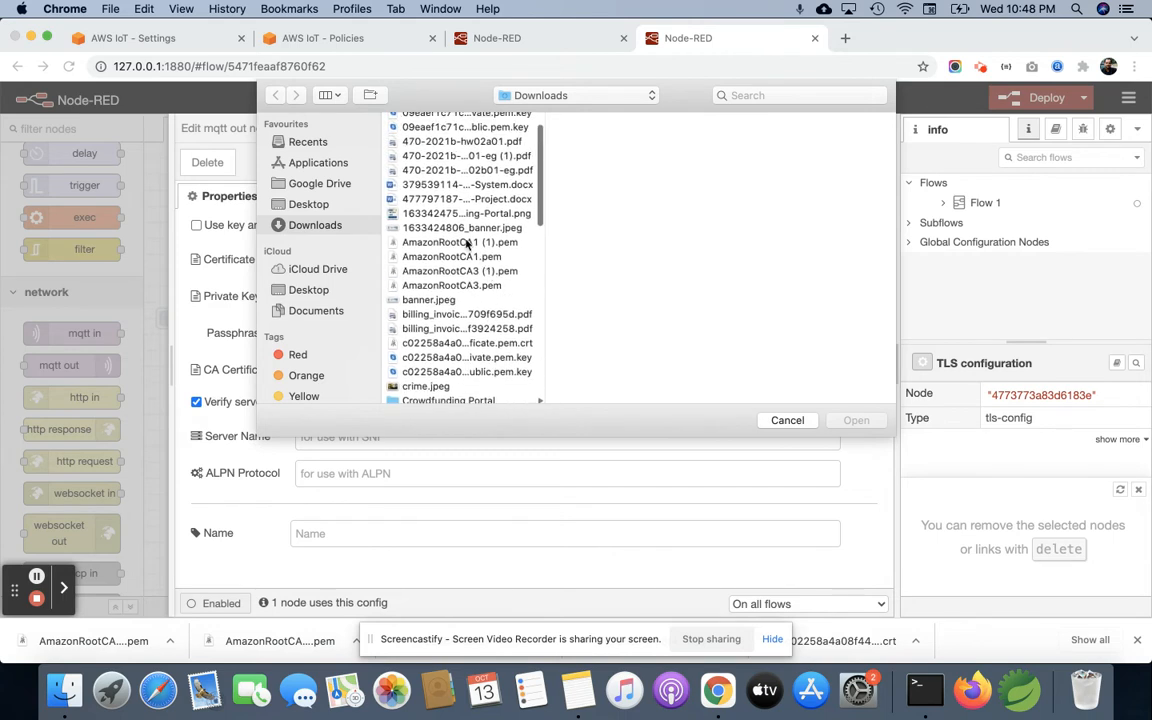
{"action": "left_click", "coordinate": [460, 257]}
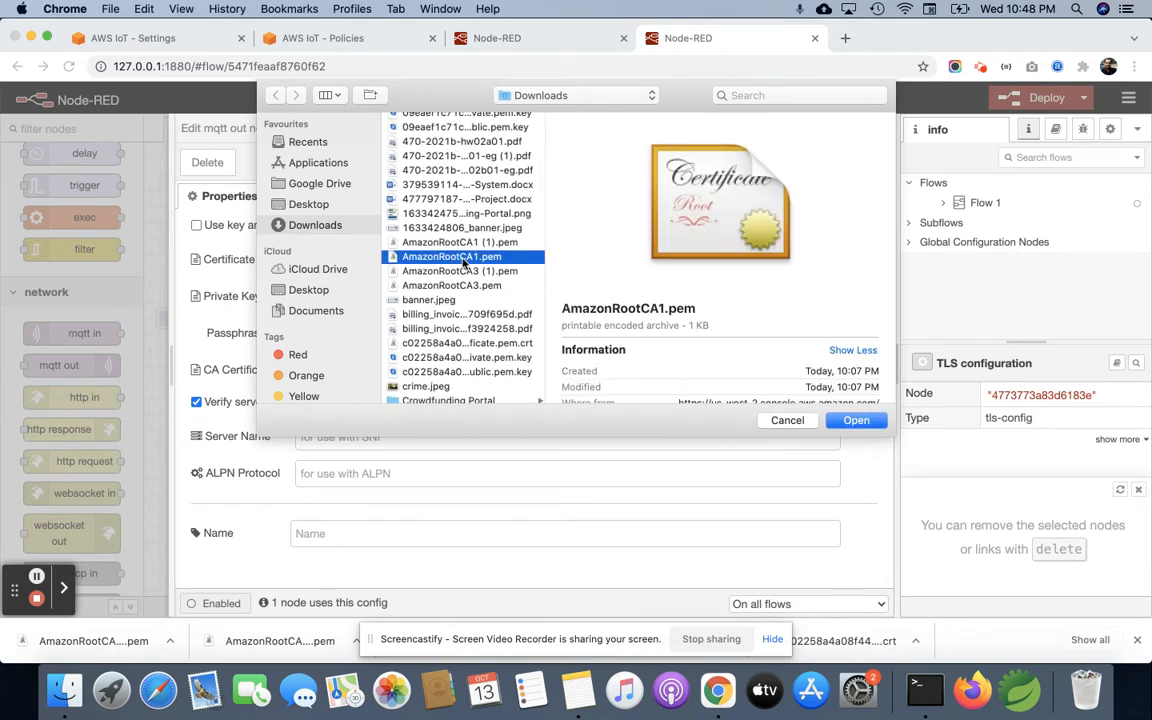
{"action": "left_click", "coordinate": [857, 421]}
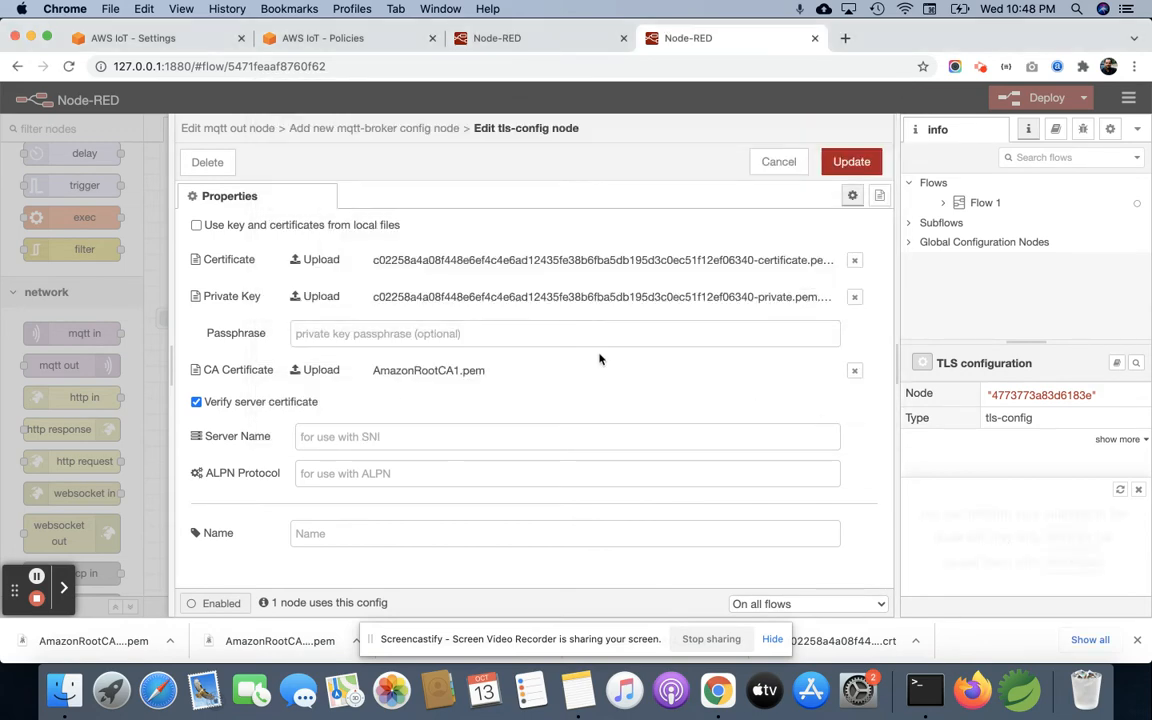
{"action": "left_click", "coordinate": [851, 161]}
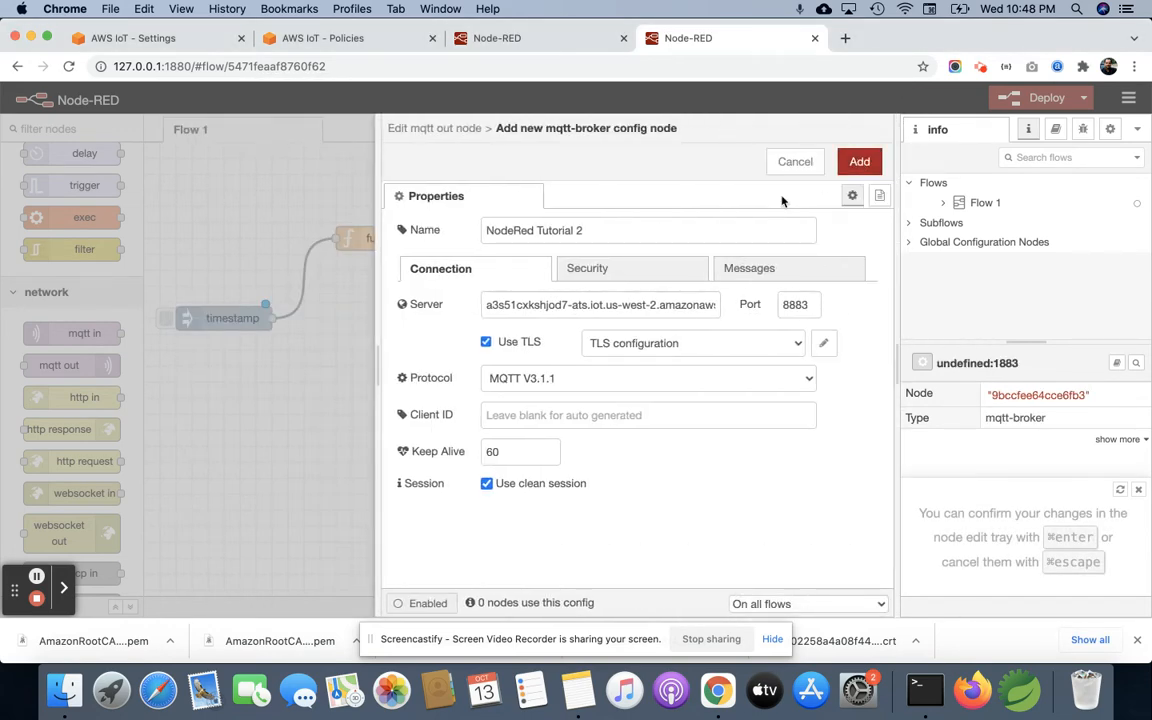
{"action": "left_click", "coordinate": [862, 163]}
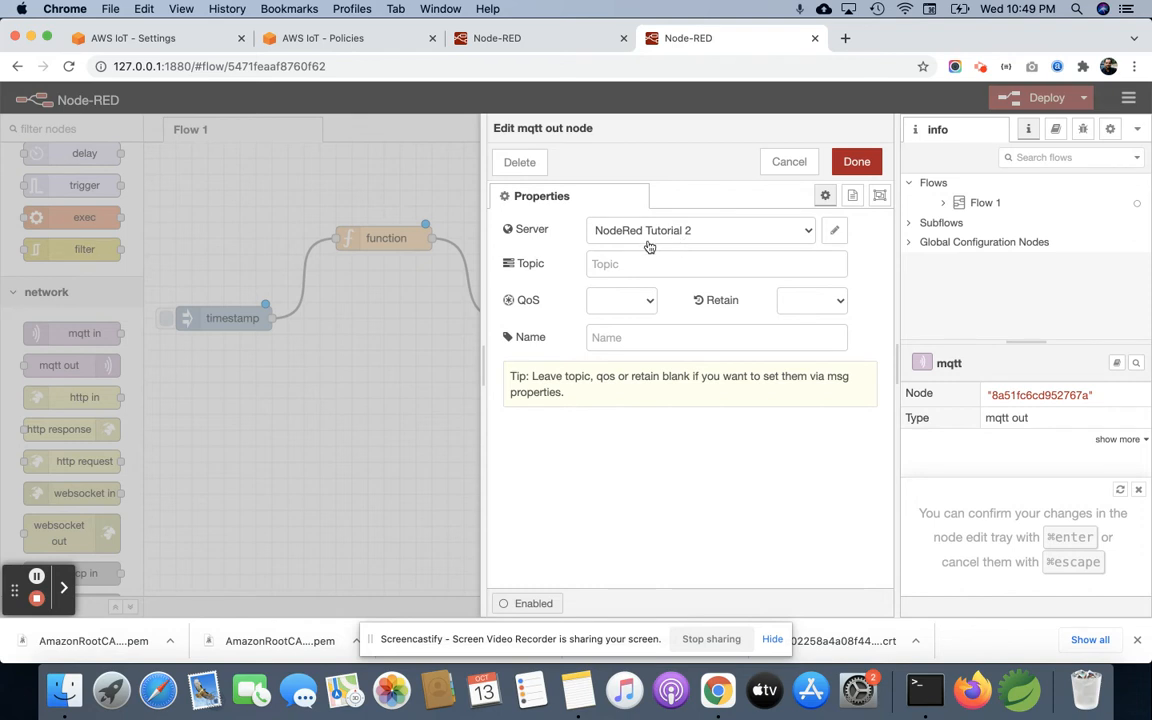
Step: Set the mqtt out node's topic to node-red-test, save the node and deploy the flow
{"action": "left_click", "coordinate": [665, 263]}
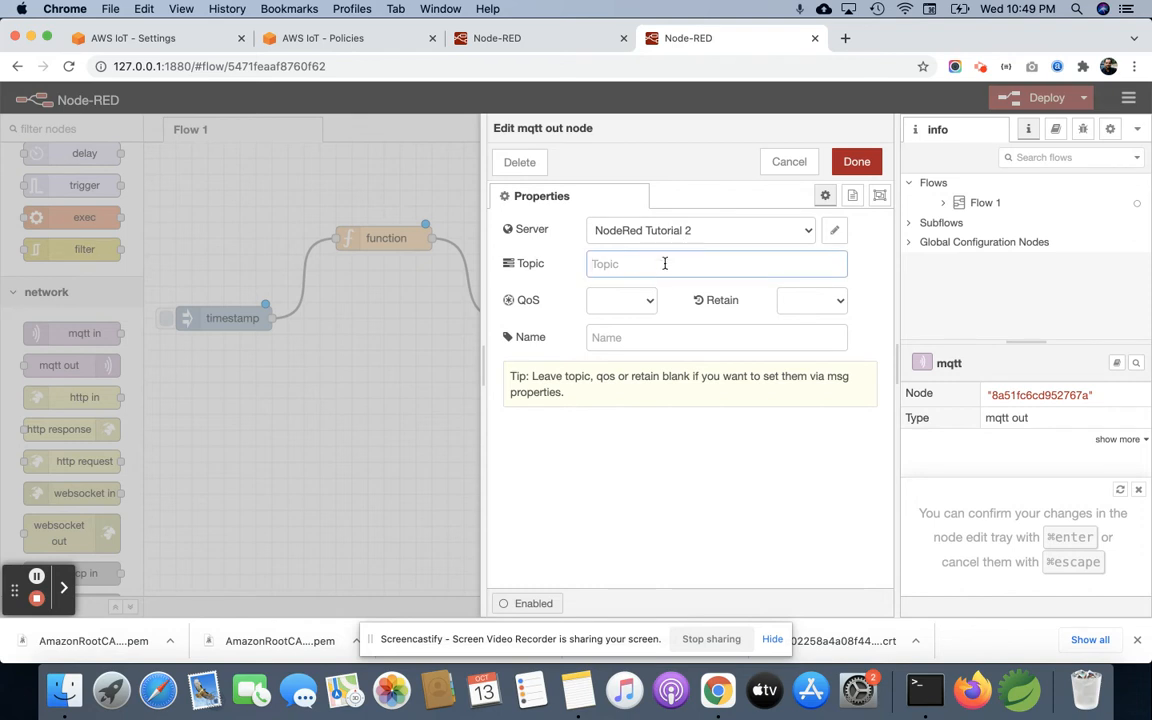
{"action": "type", "text": "node-red-test"}
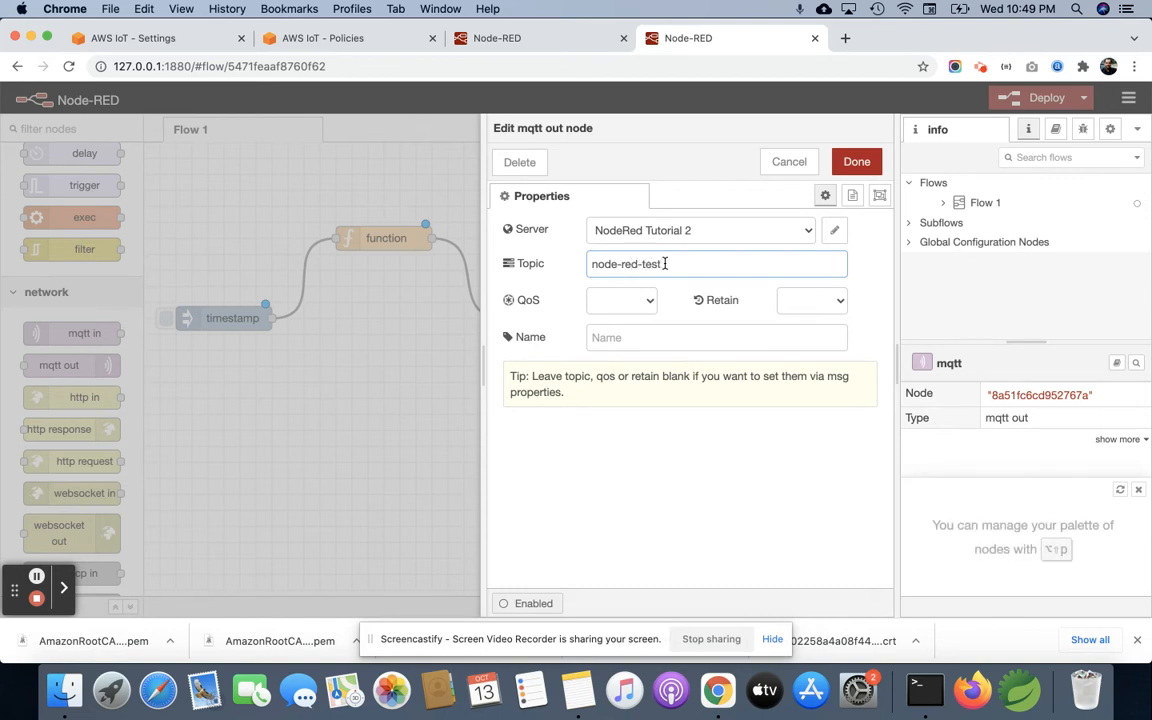
{"action": "left_click", "coordinate": [855, 161]}
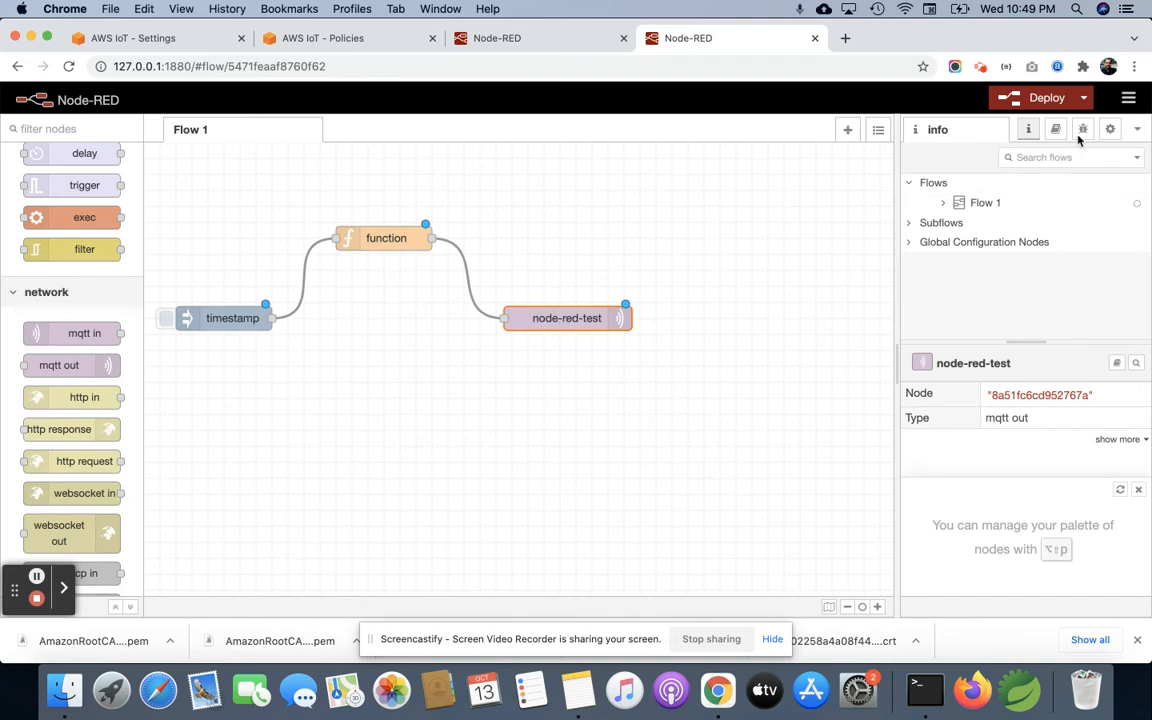
{"action": "left_click", "coordinate": [1046, 100]}
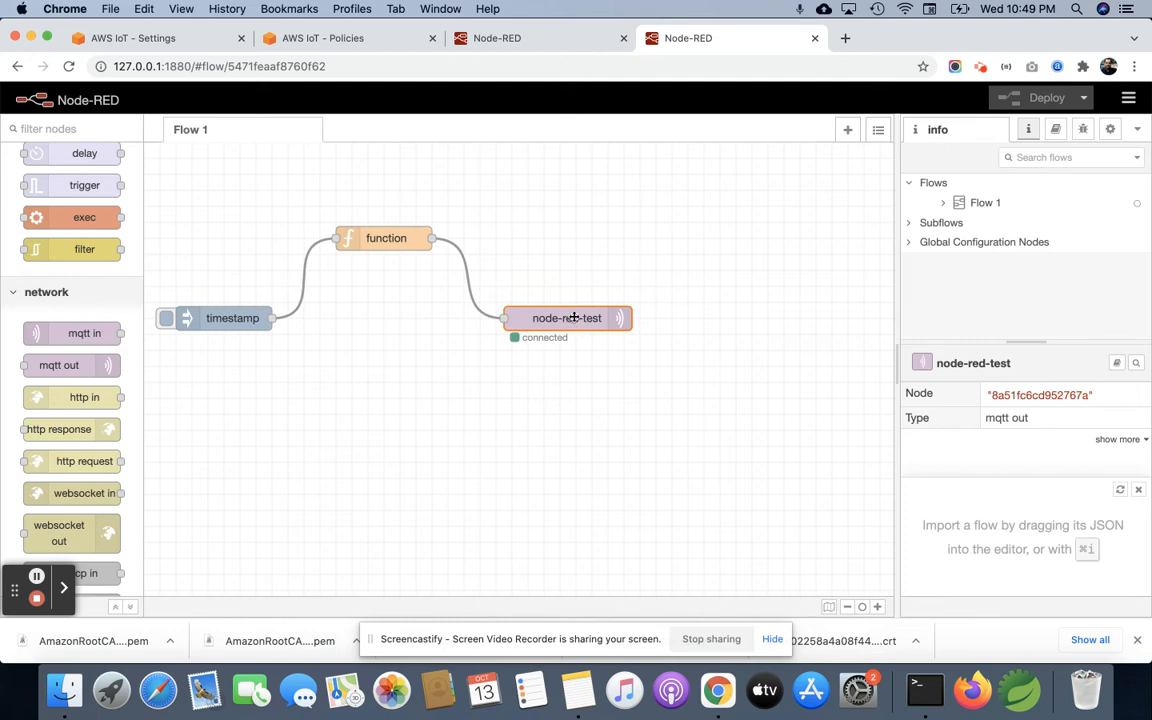
Step: Switch to the AWS IoT console and open the MQTT test client
{"action": "left_click", "coordinate": [166, 36]}
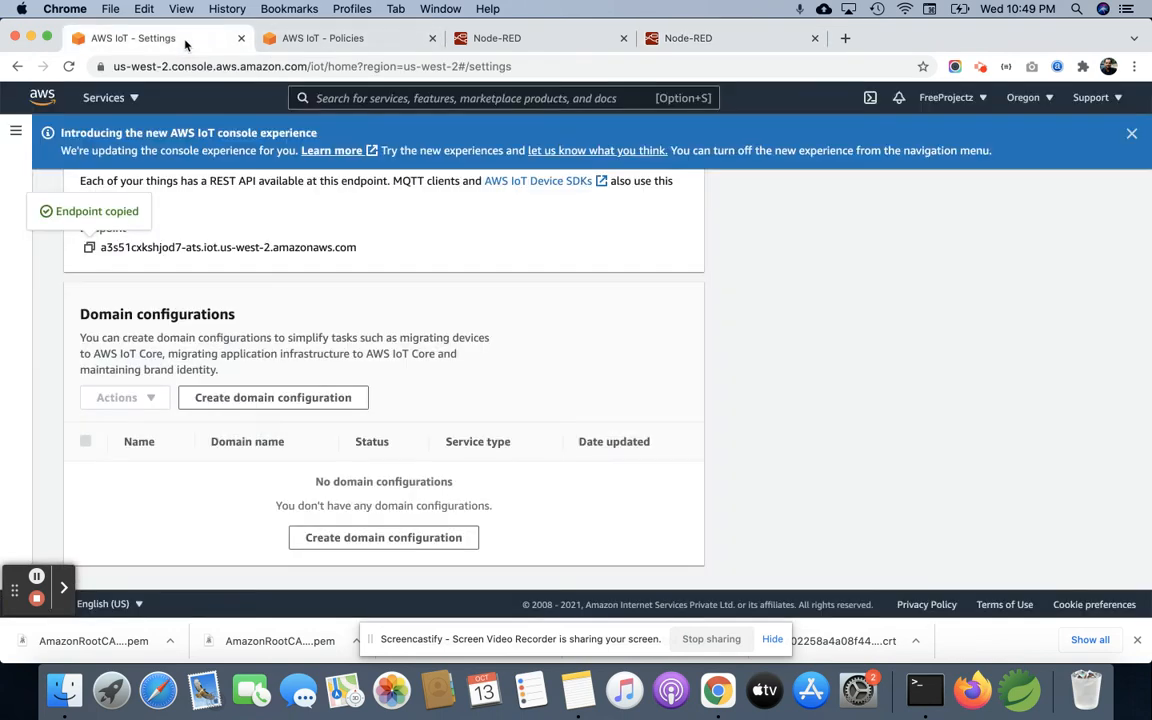
{"action": "left_click", "coordinate": [16, 131]}
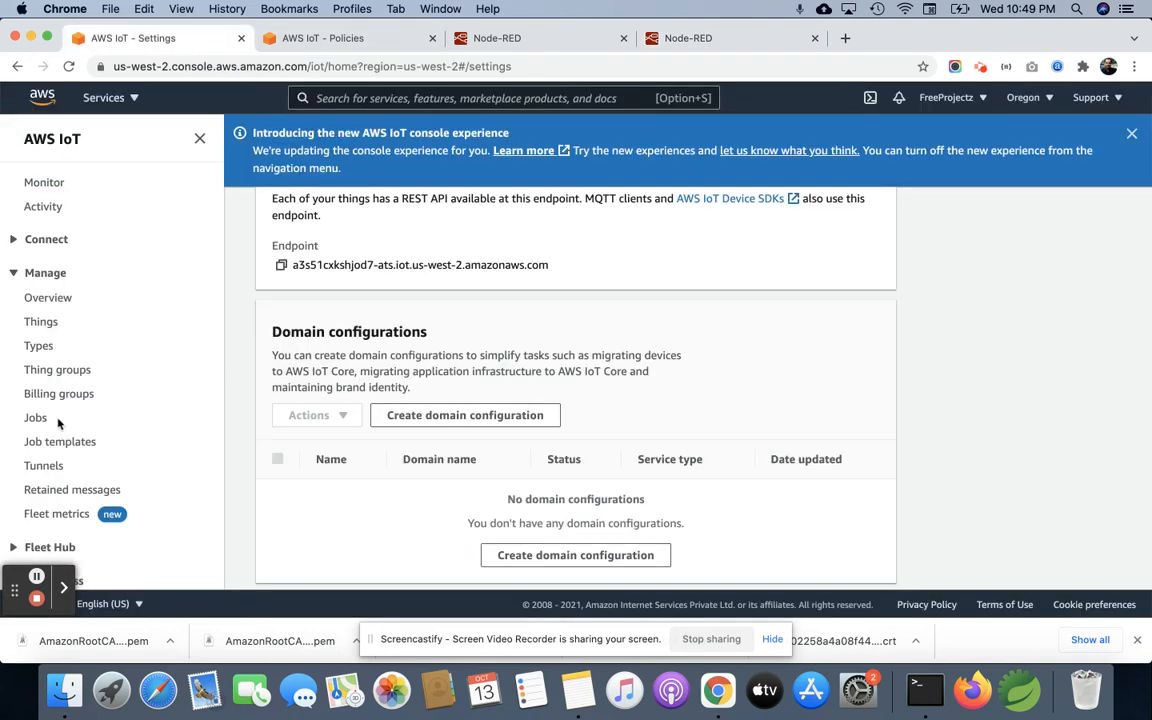
{"action": "scroll", "coordinate": [58, 420], "scroll_direction": "down", "scroll_amount": 5}
{"action": "scroll", "coordinate": [70, 231], "scroll_direction": "up", "scroll_amount": 4}
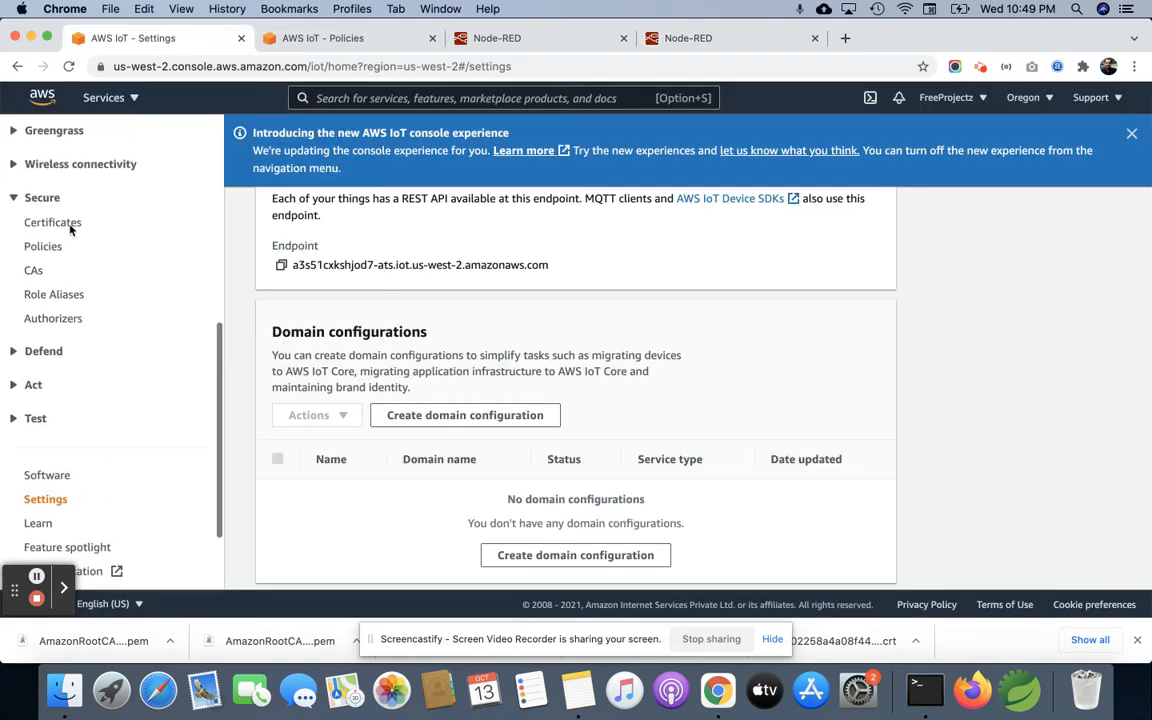
{"action": "left_click", "coordinate": [33, 426]}
{"action": "left_click", "coordinate": [40, 473]}
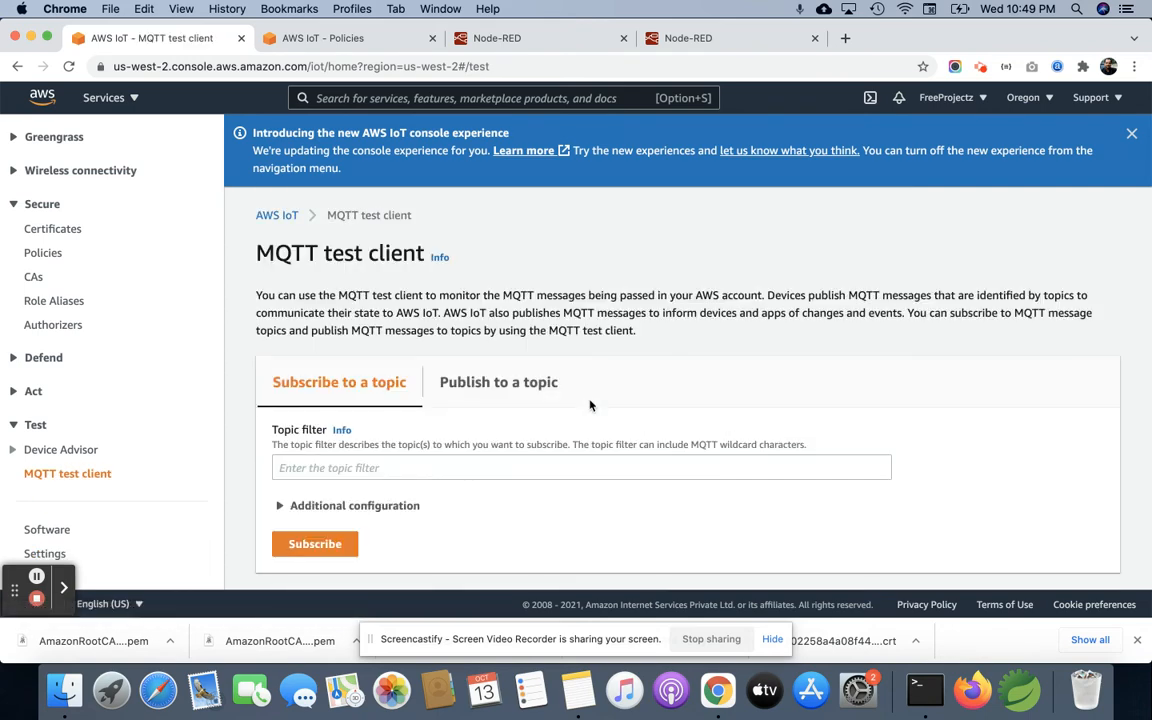
Step: Copy the topic node-red-test from the mqtt out node in Node-RED and subscribe to it in the AWS MQTT test client
{"action": "scroll", "coordinate": [590, 405], "scroll_direction": "down", "scroll_amount": 2}
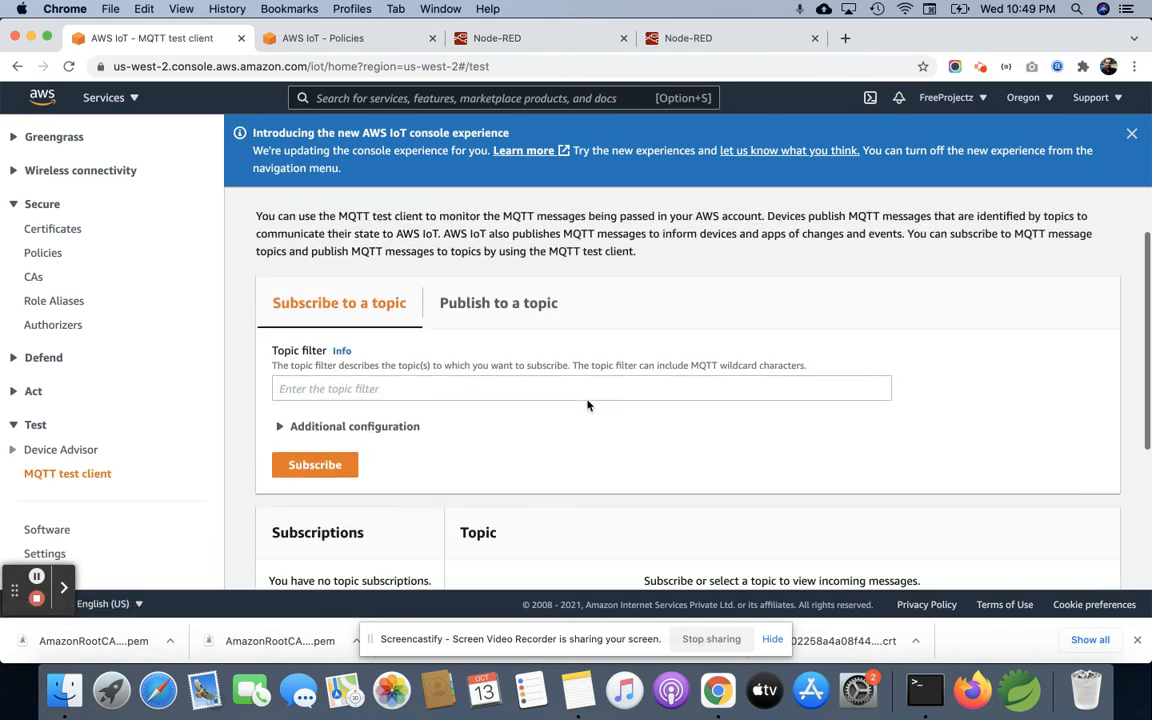
{"action": "left_click", "coordinate": [432, 376]}
{"action": "left_click", "coordinate": [486, 302]}
{"action": "left_click", "coordinate": [330, 302]}
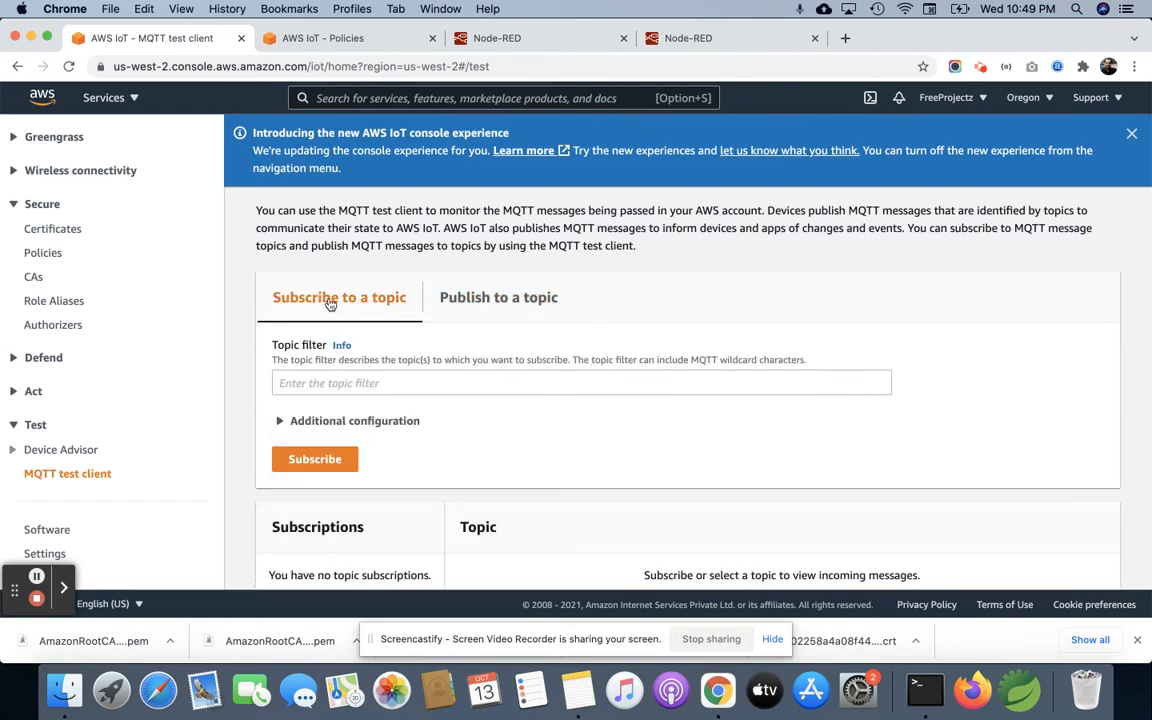
{"action": "left_click", "coordinate": [363, 374]}
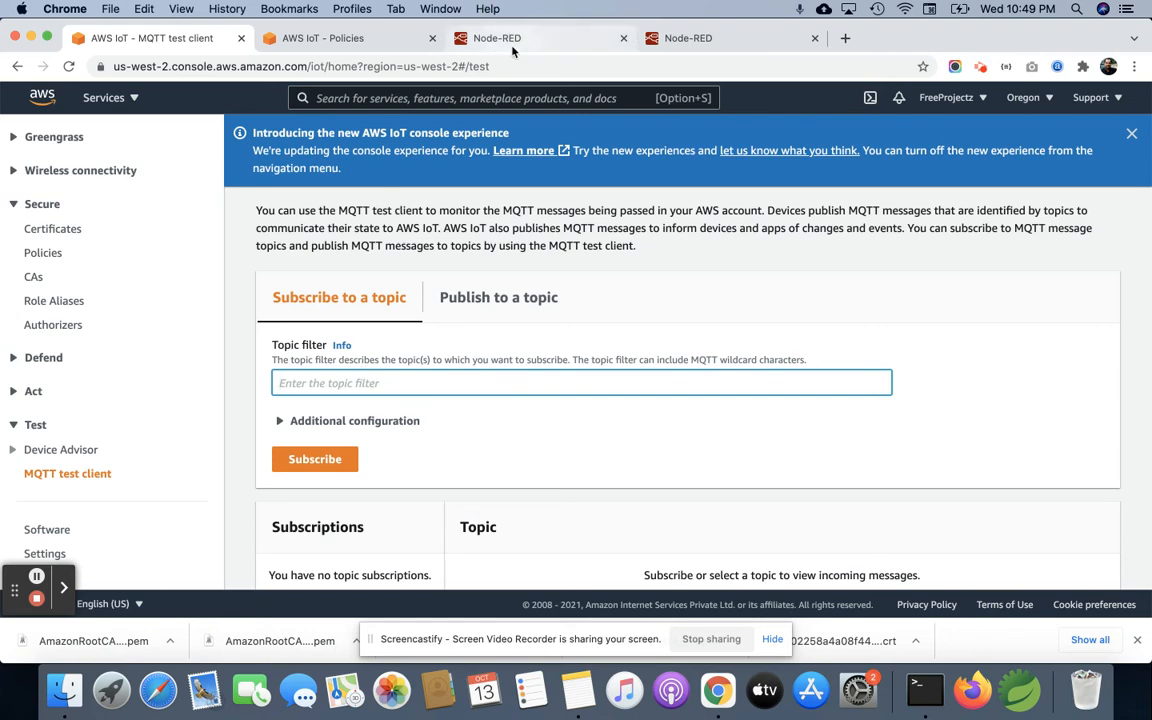
{"action": "left_click", "coordinate": [717, 42]}
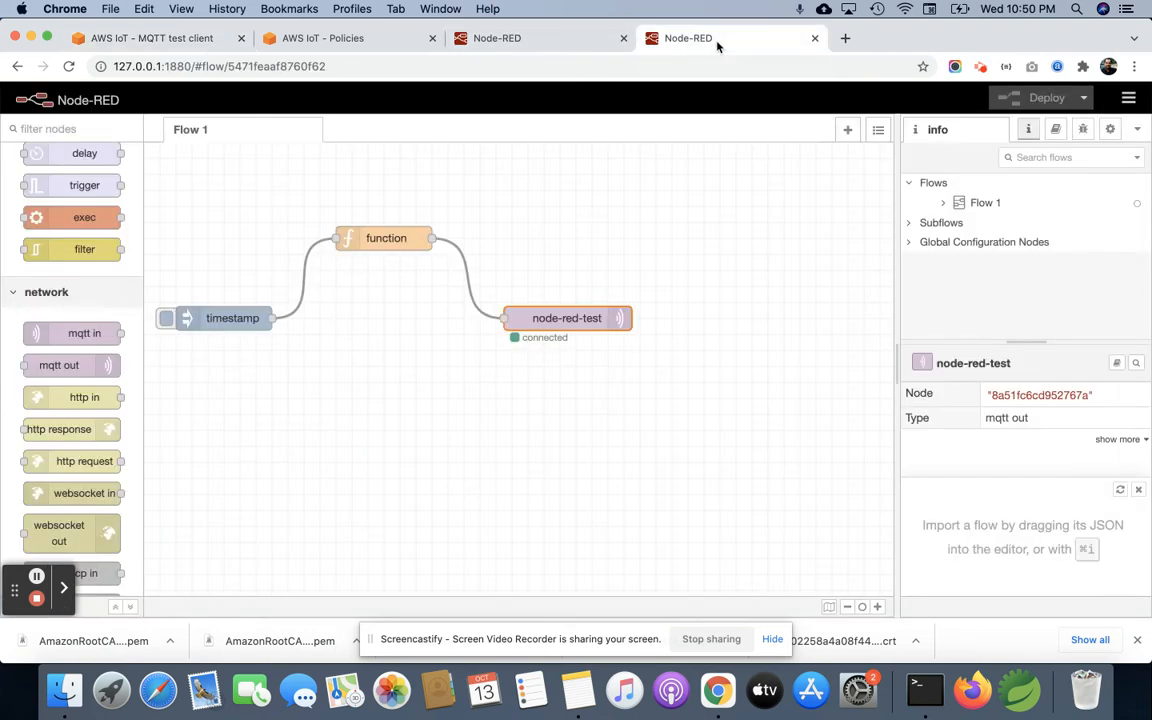
{"action": "double_click", "coordinate": [558, 319]}
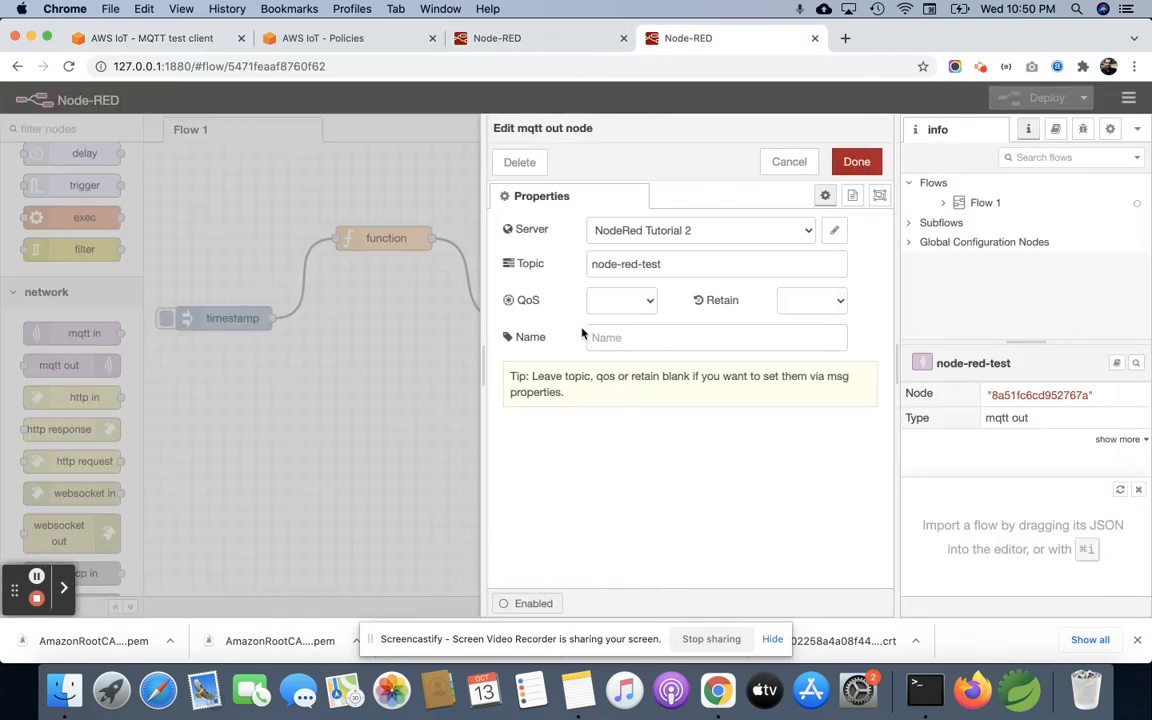
{"action": "left_click_drag", "start_coordinate": [672, 263], "coordinate": [571, 268]}
{"action": "key", "text": "super+c"}
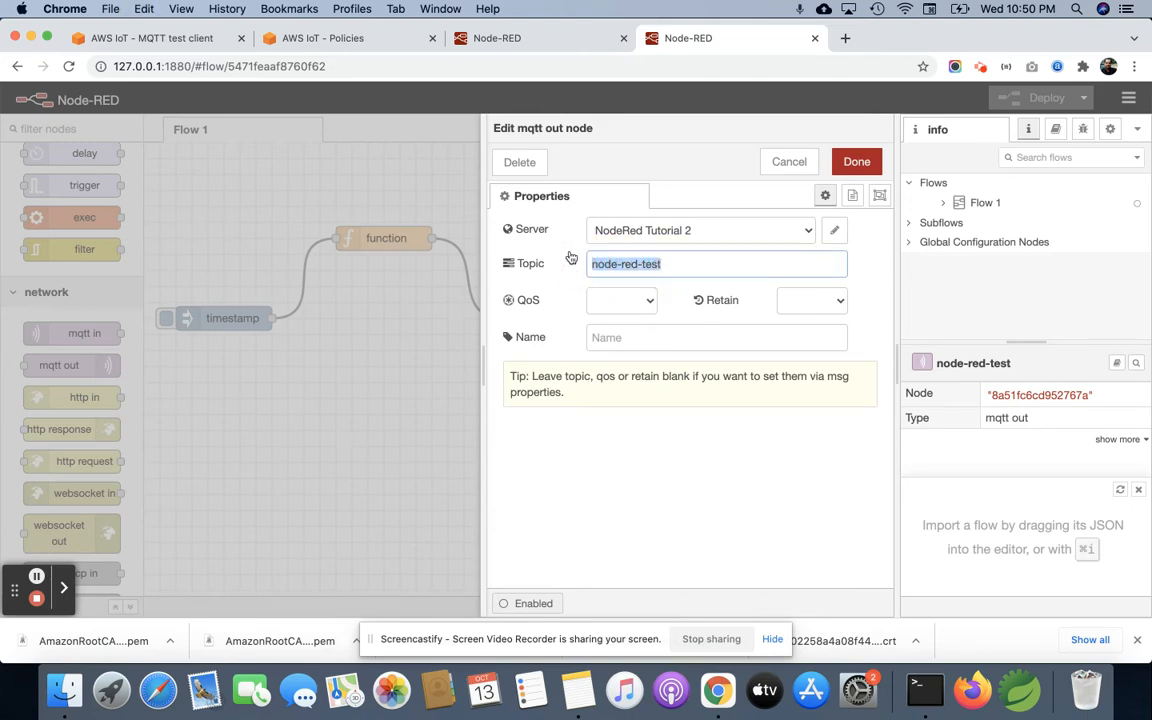
{"action": "left_click", "coordinate": [335, 42]}
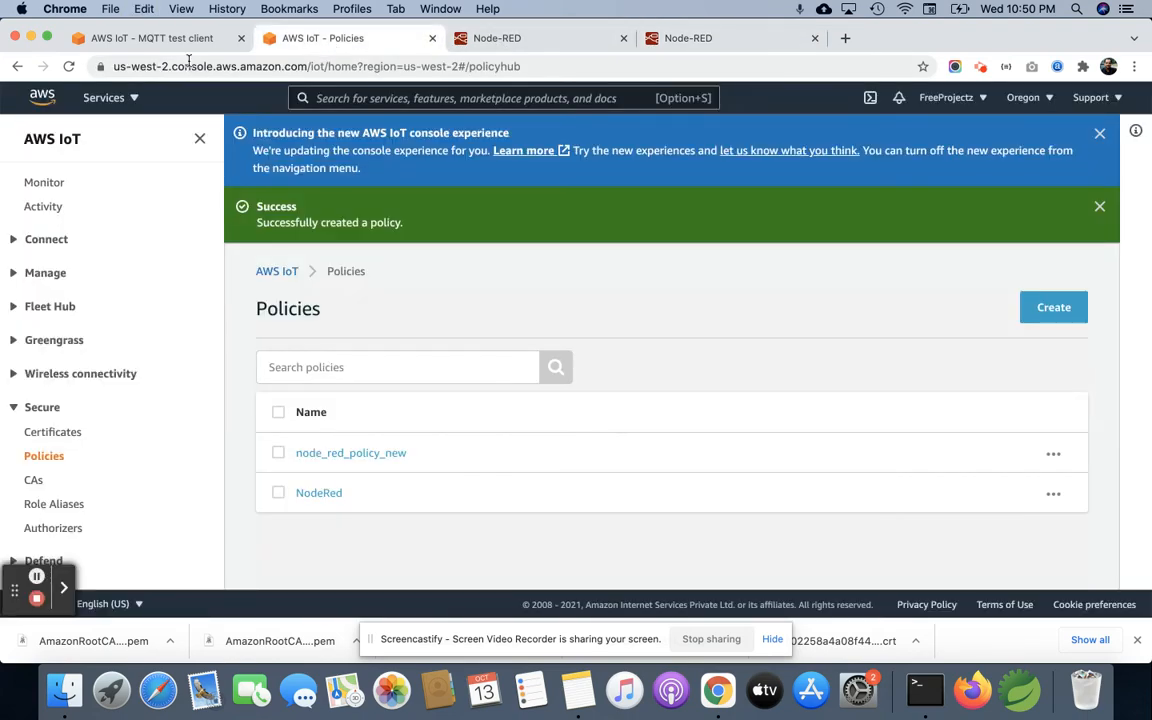
{"action": "left_click", "coordinate": [152, 42]}
{"action": "key", "text": "super+v"}
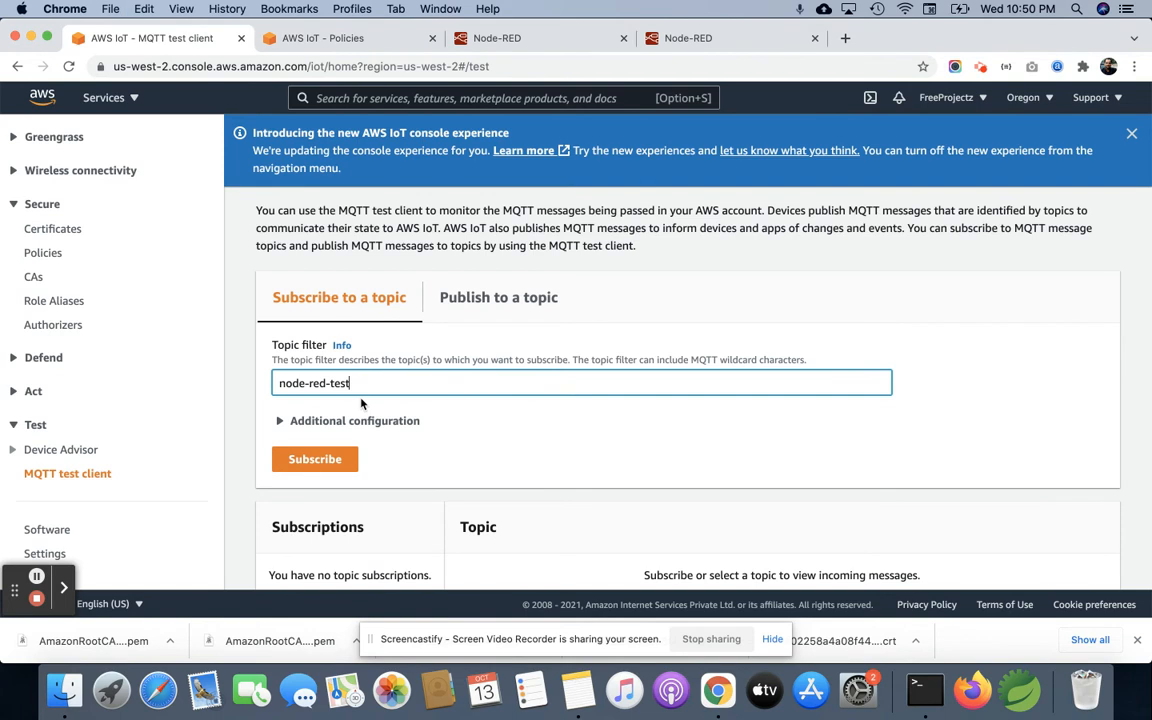
{"action": "left_click", "coordinate": [335, 465]}
{"action": "scroll", "coordinate": [644, 412], "scroll_direction": "down", "scroll_amount": 5}
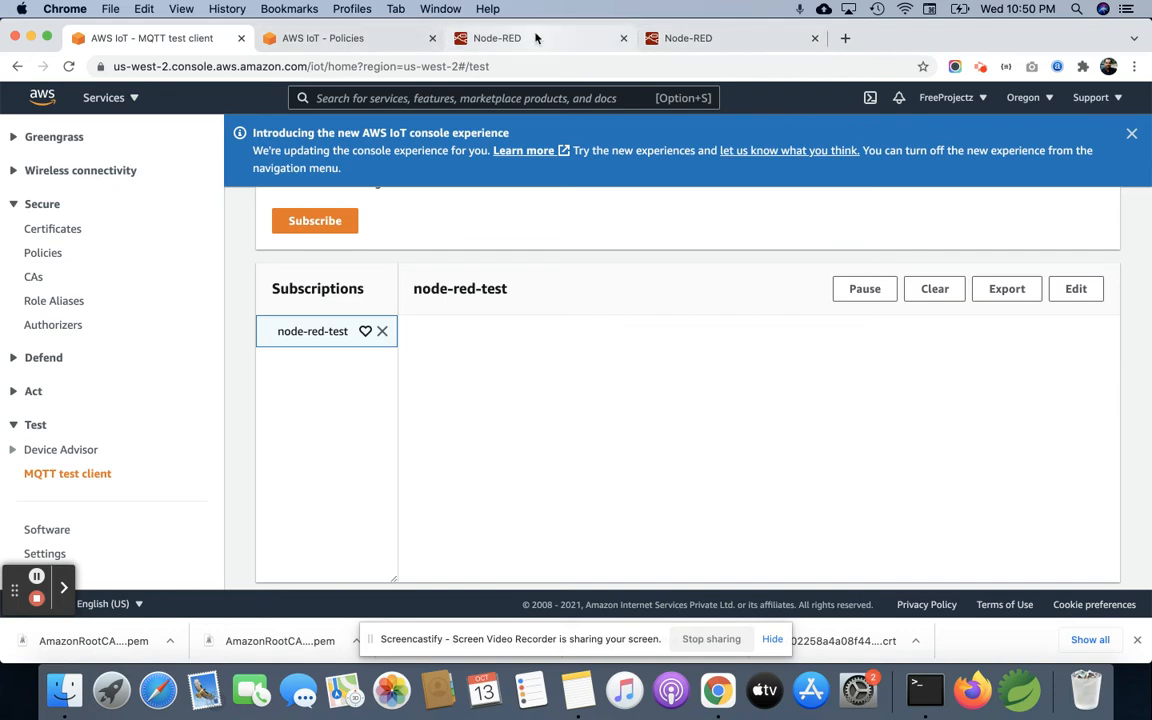
Step: Inject the timestamp in the Node-RED flow, check its arrival in the MQTT test client, and close the AWS IoT Policies page
{"action": "left_click", "coordinate": [676, 45]}
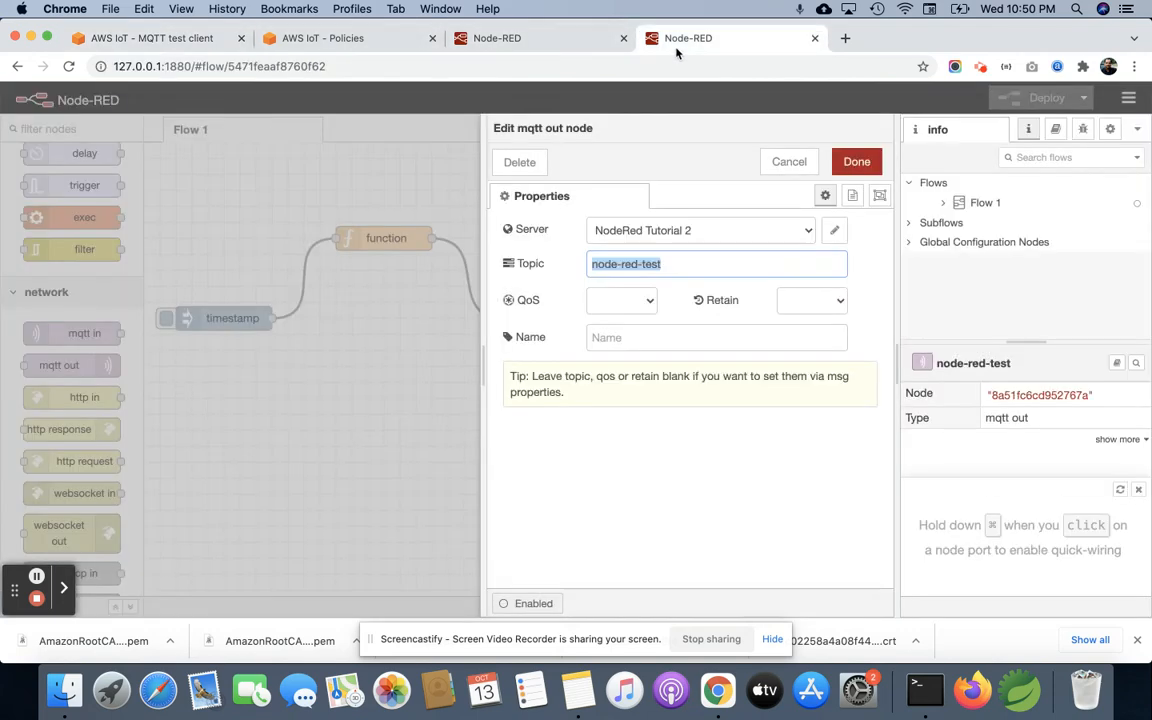
{"action": "left_click", "coordinate": [312, 383]}
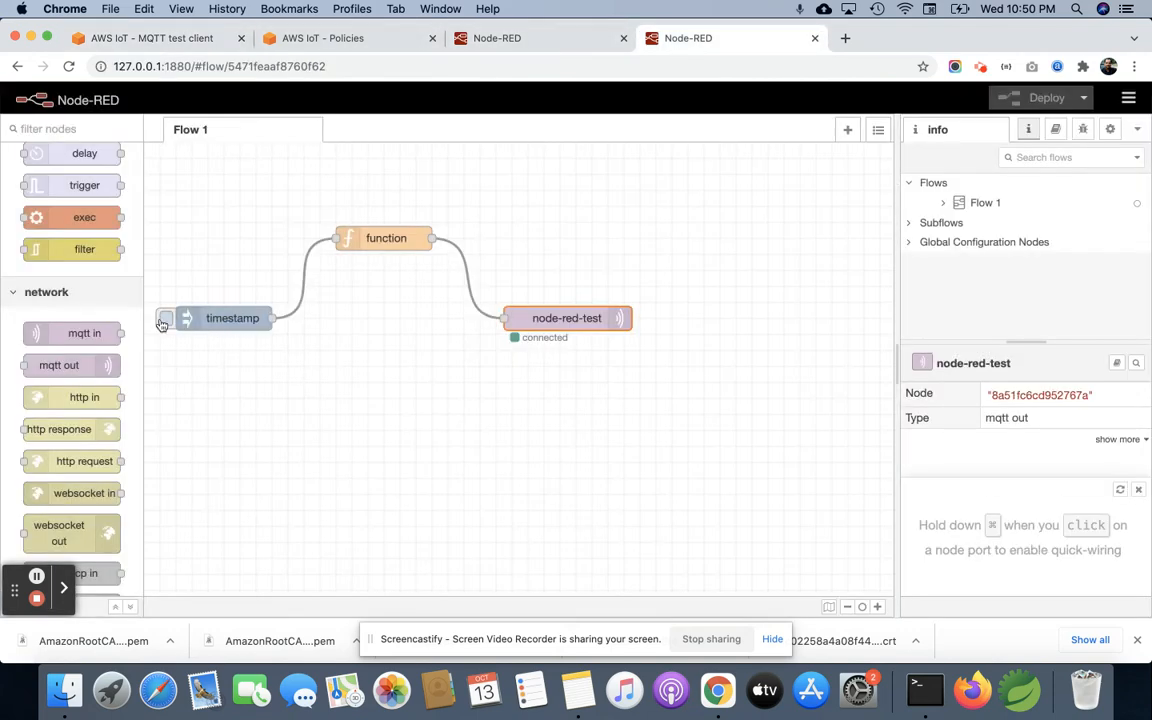
{"action": "left_click", "coordinate": [163, 320]}
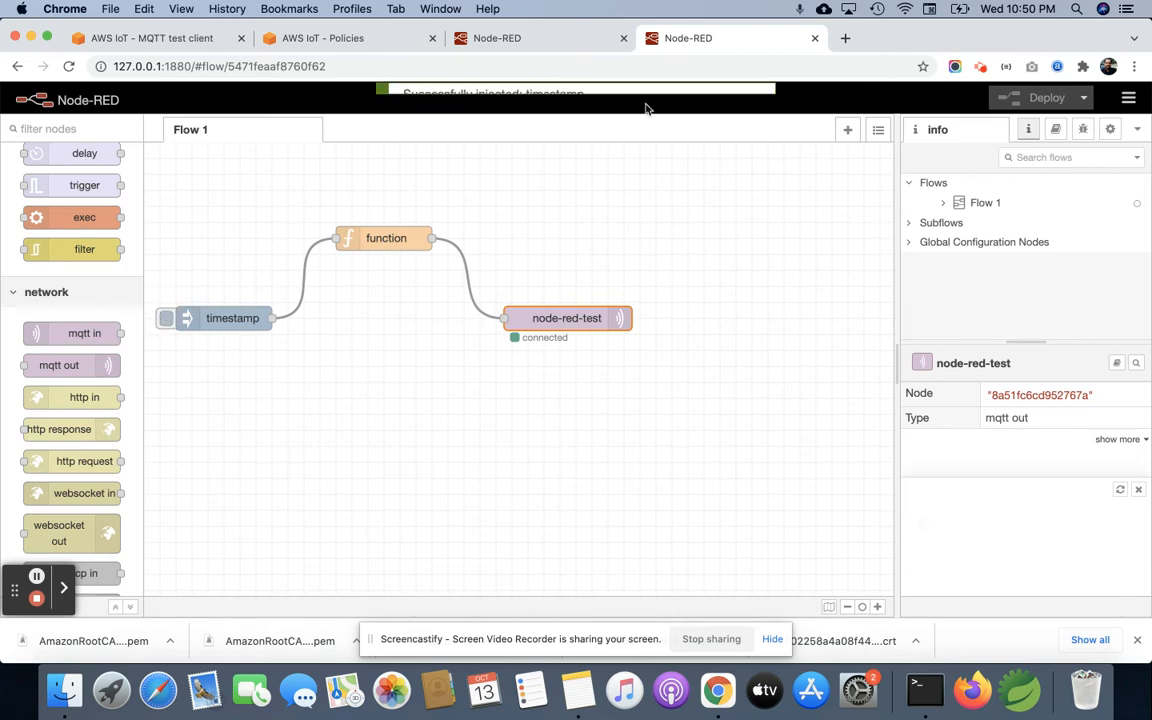
{"action": "left_click", "coordinate": [333, 40]}
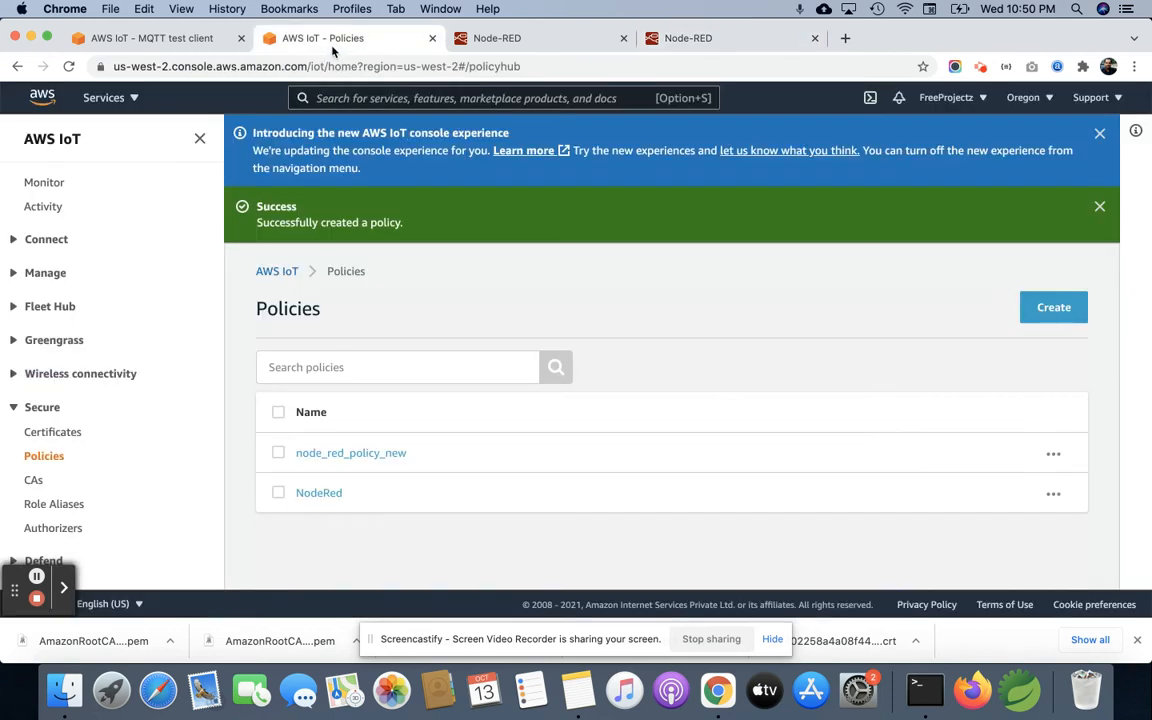
{"action": "left_click", "coordinate": [160, 38]}
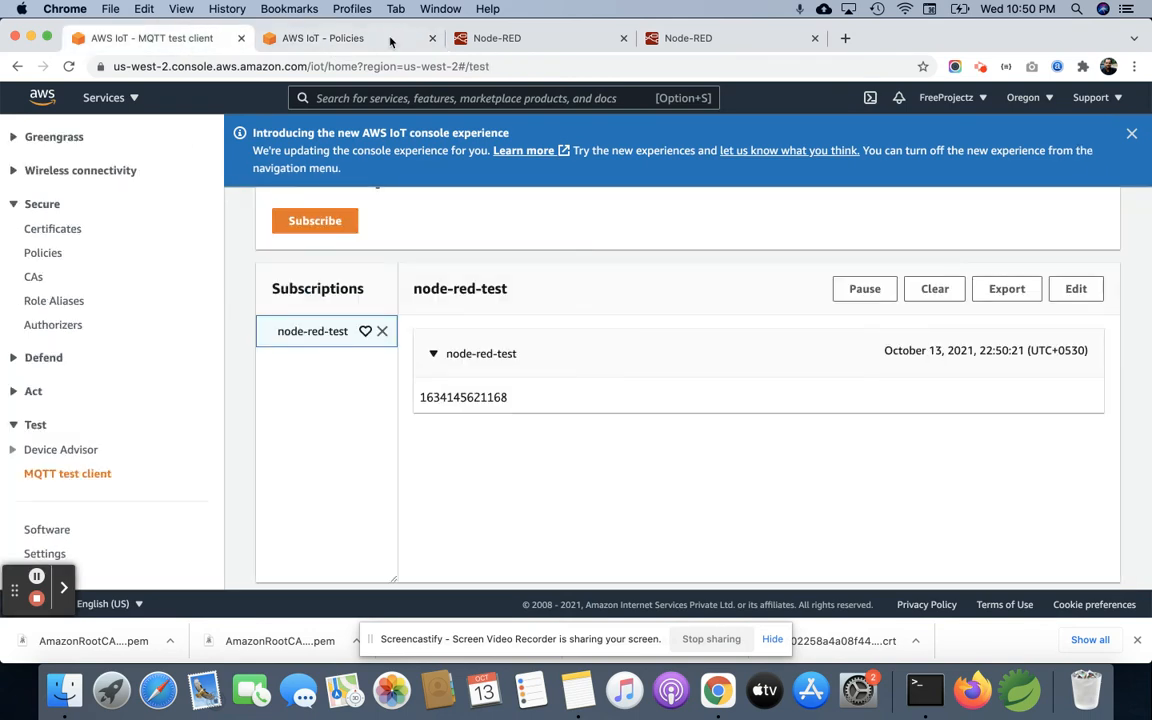
{"action": "left_click", "coordinate": [433, 38]}
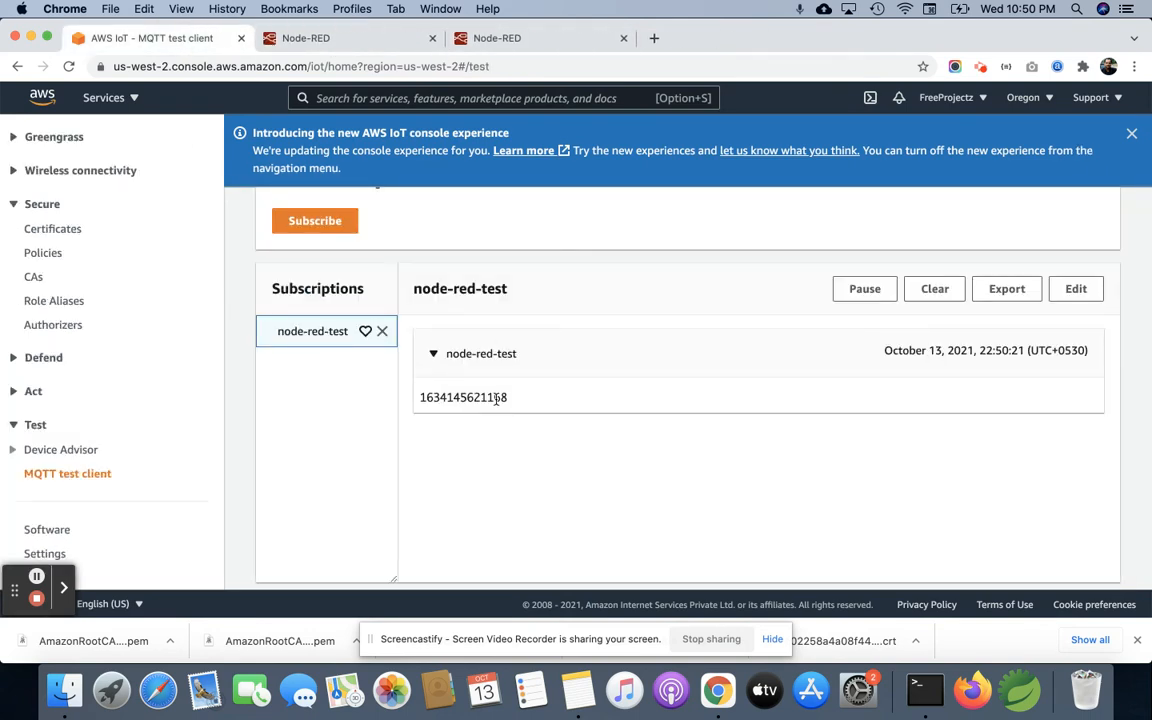
Step: Inject a second timestamp from Node-RED and check for the new message under the node-red-test subscription
{"action": "left_click", "coordinate": [483, 38]}
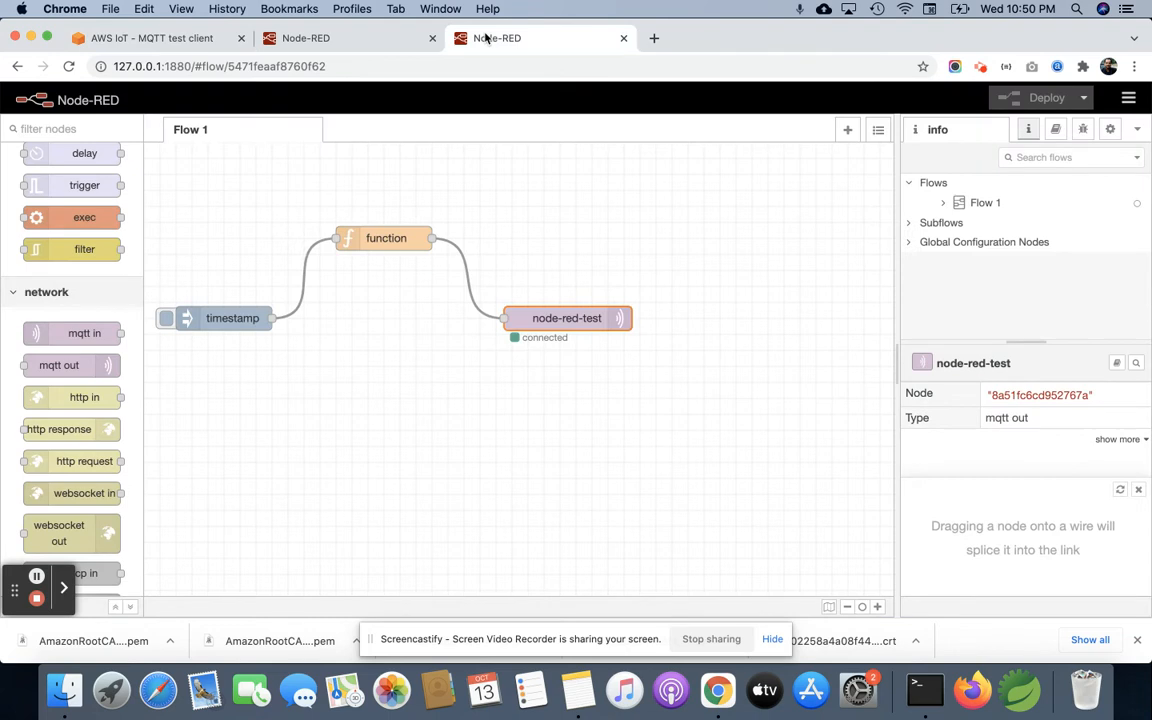
{"action": "left_click", "coordinate": [165, 318]}
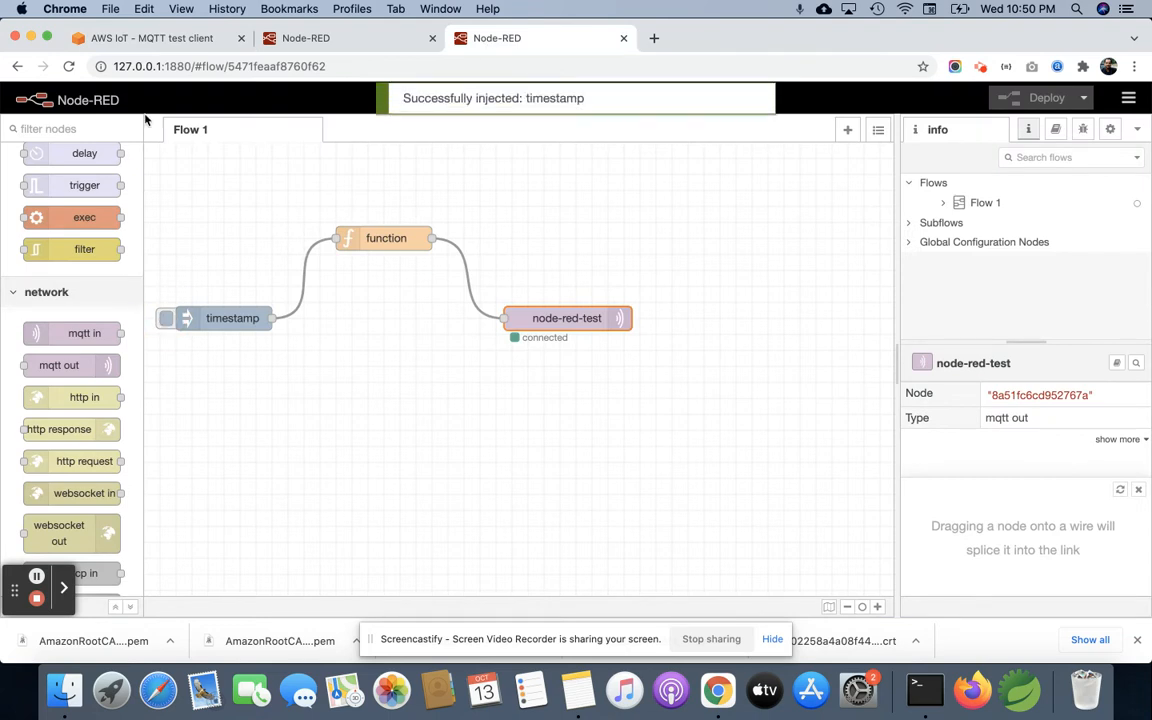
{"action": "left_click", "coordinate": [143, 44]}
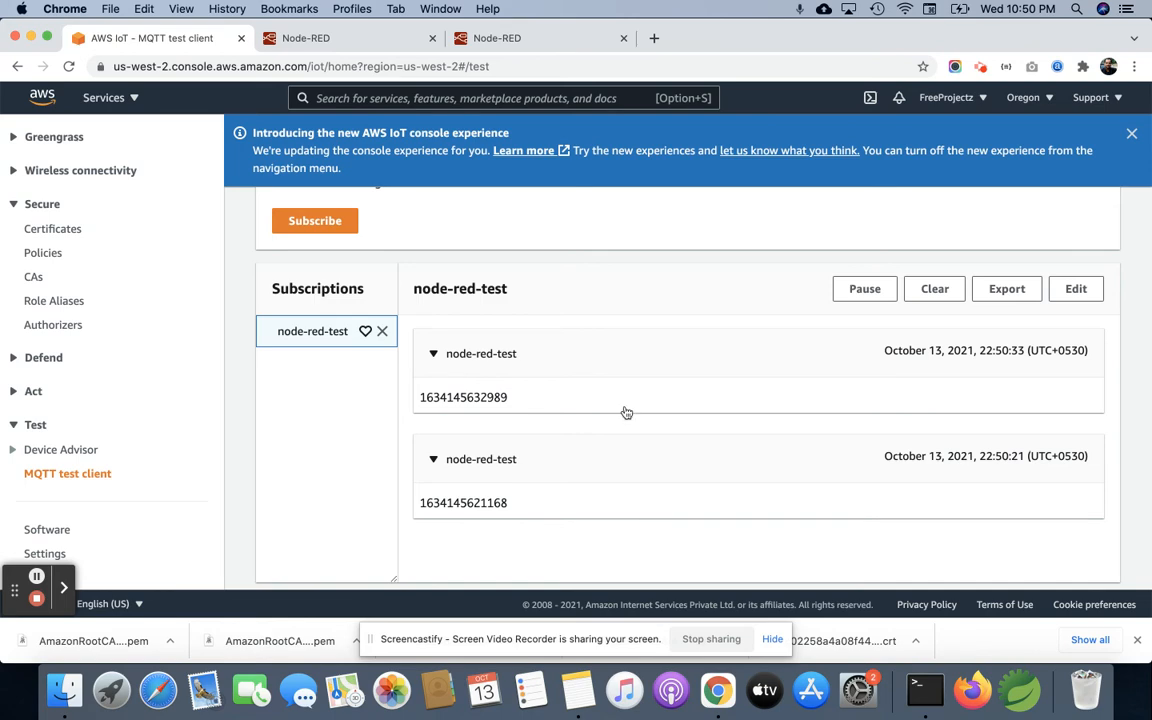
Step: Close the nodered.org website and return to the Node-RED flow editor
{"action": "left_click", "coordinate": [320, 40]}
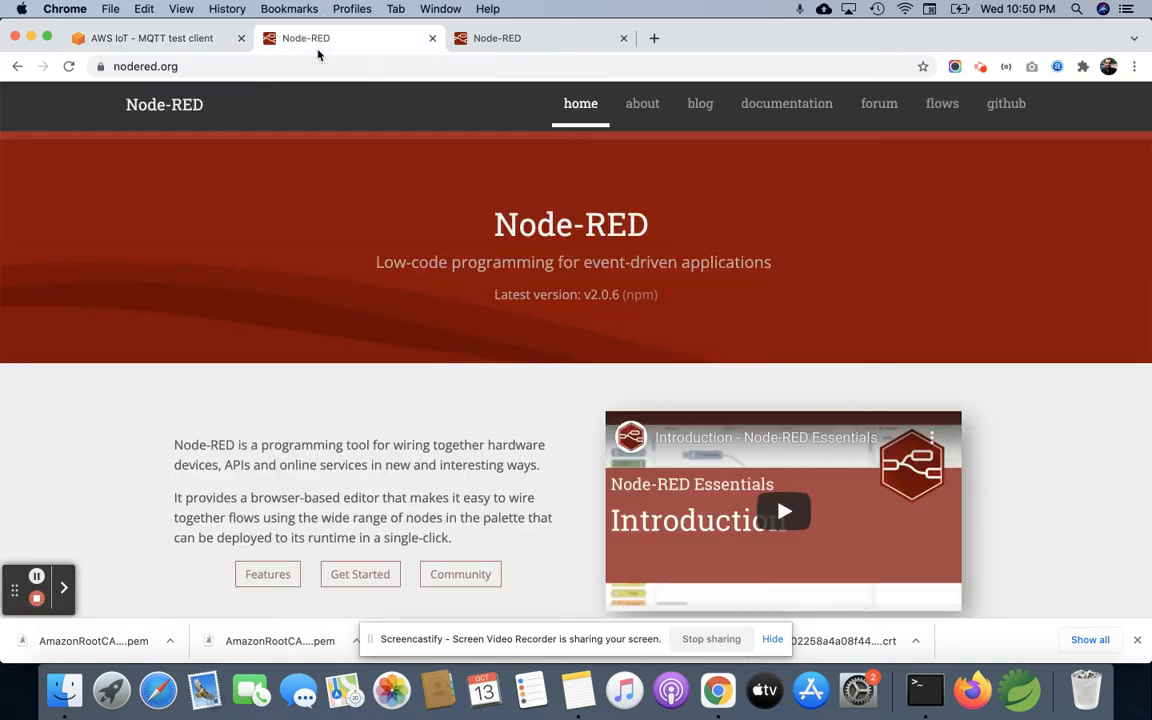
{"action": "left_click", "coordinate": [466, 40]}
{"action": "left_click", "coordinate": [432, 38]}
Step: Set msg.payload in the function node to "My First IoT Message to AWS IoT Core", save the node and deploy the flow
{"action": "left_click", "coordinate": [377, 237]}
{"action": "double_click", "coordinate": [377, 237]}
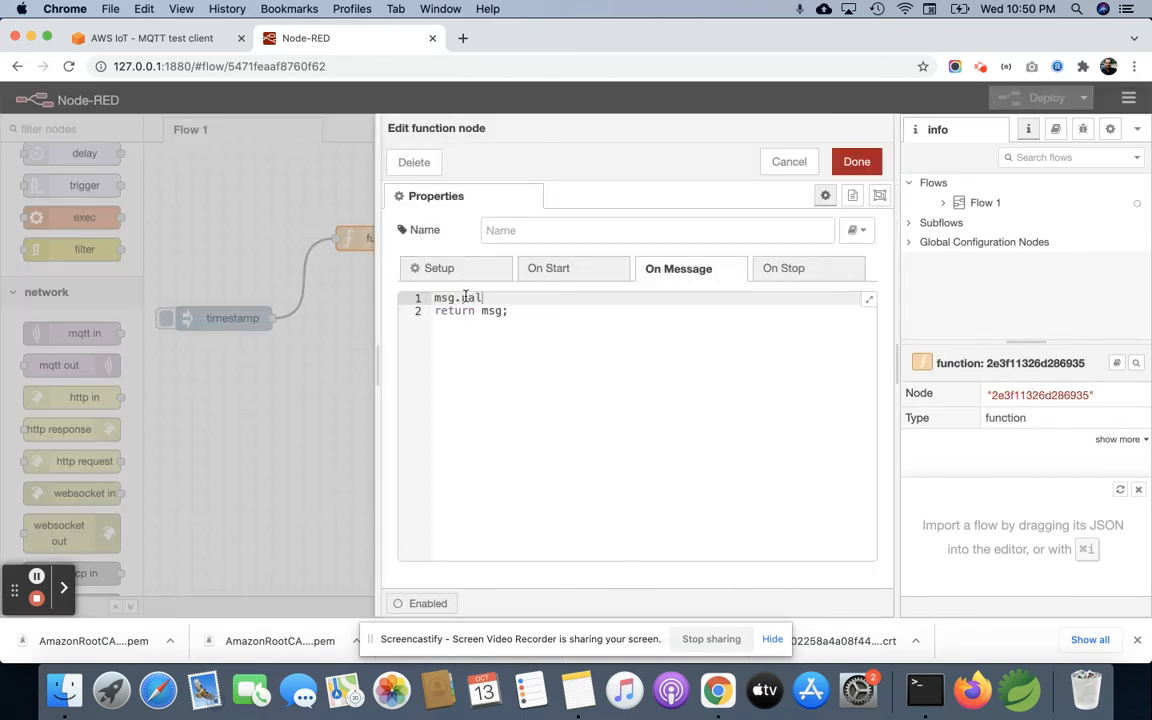
{"action": "type", "text": "msg.payload"}
{"action": "type", "text": "y Fors"}
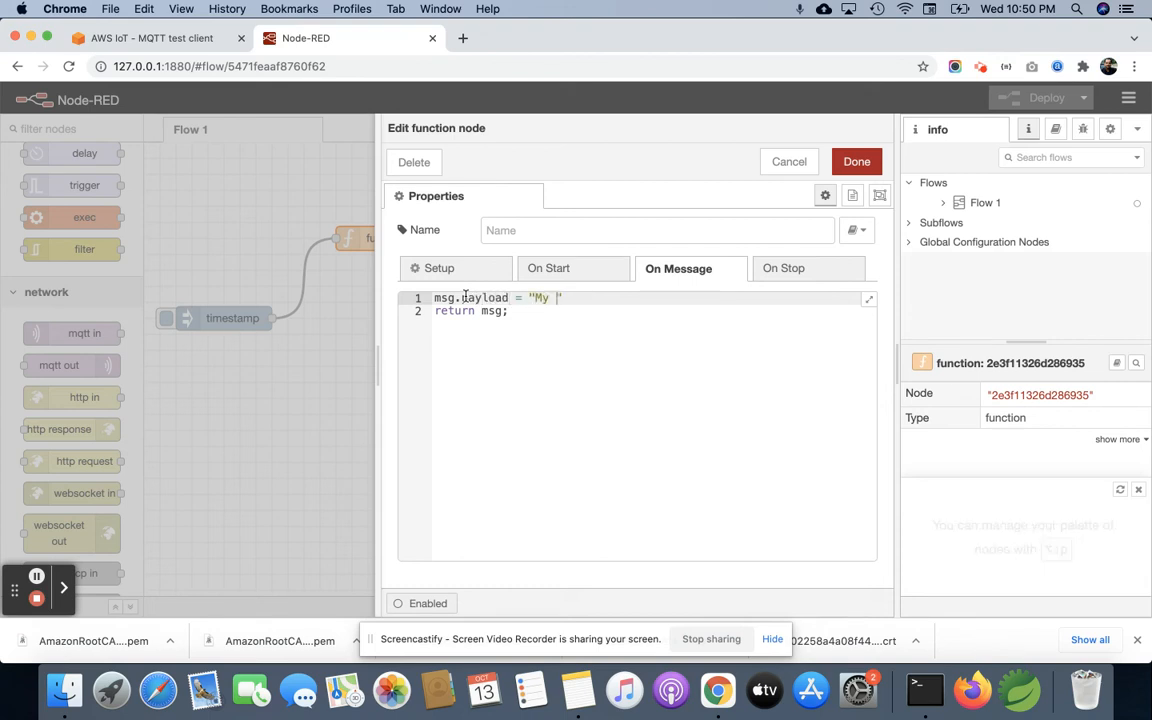
{"action": "key", "text": "BackSpace"}
{"action": "key", "text": "BackSpace"}
{"action": "key", "text": "BackSpace"}
{"action": "type", "text": "ist "}
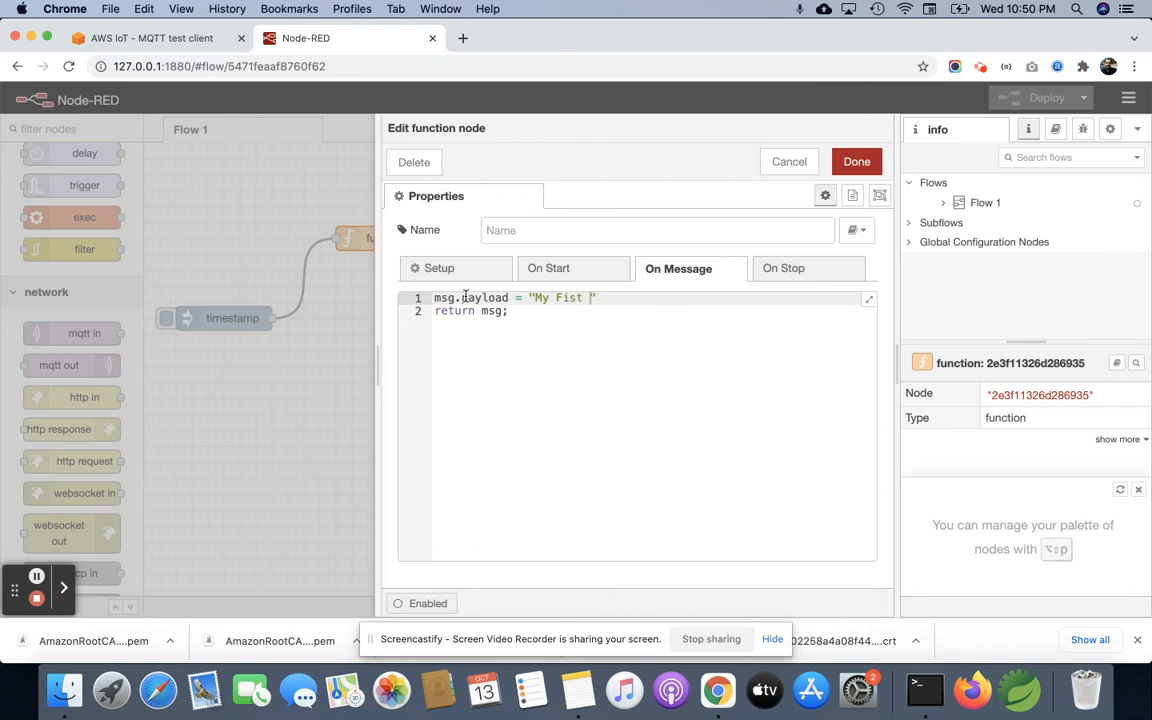
{"action": "type", "text": "st IoT Message to AWS IoT"}
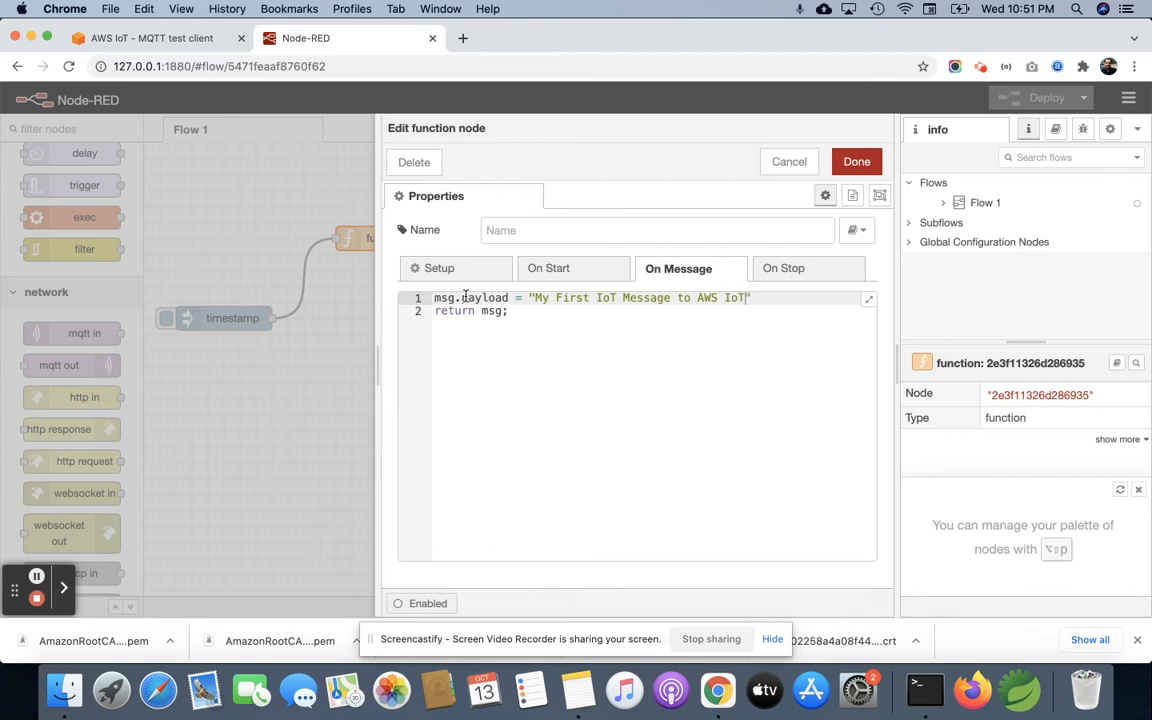
{"action": "type", "text": "ore"}
{"action": "left_click", "coordinate": [862, 160]}
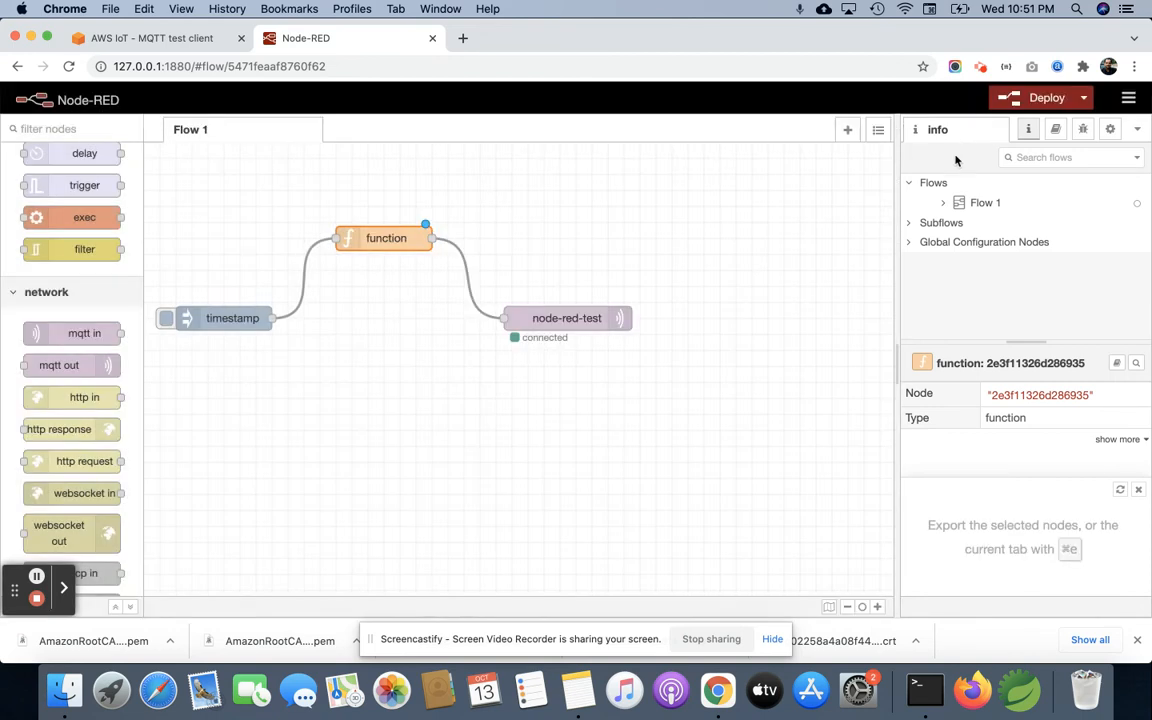
{"action": "left_click", "coordinate": [1020, 98]}
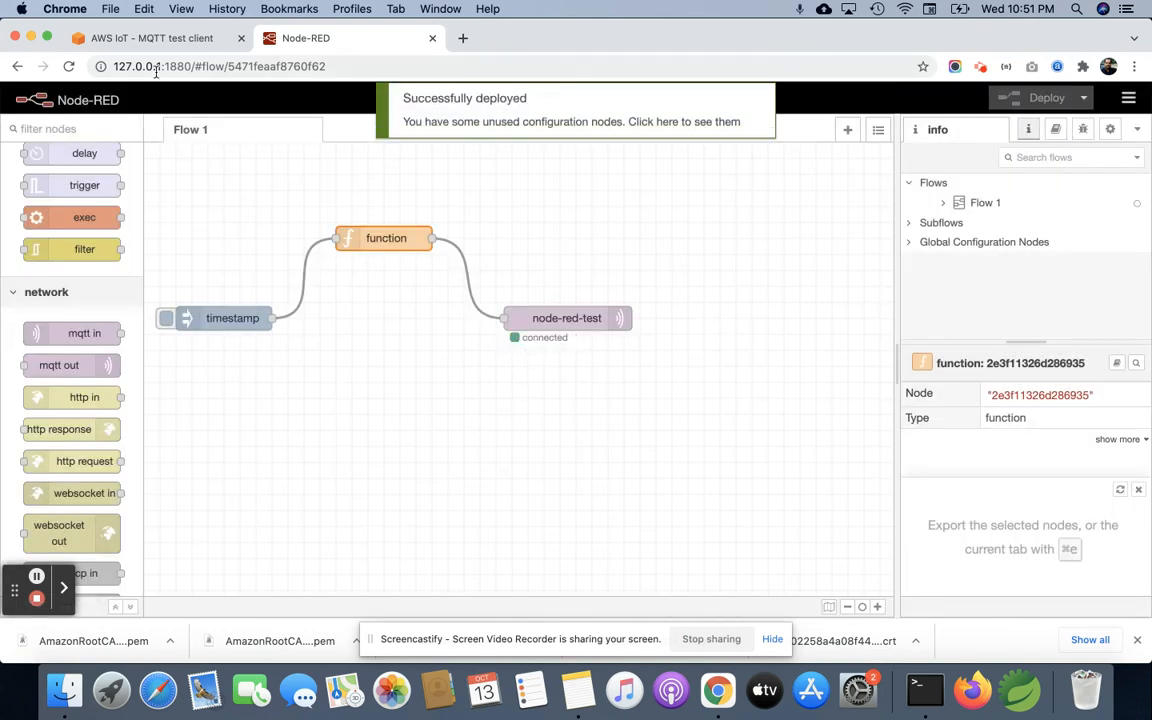
Step: Clear the node-red-test messages in the MQTT test client and trigger the Node-RED flow again to check the custom message's arrival
{"action": "left_click", "coordinate": [117, 38]}
{"action": "left_click", "coordinate": [935, 289]}
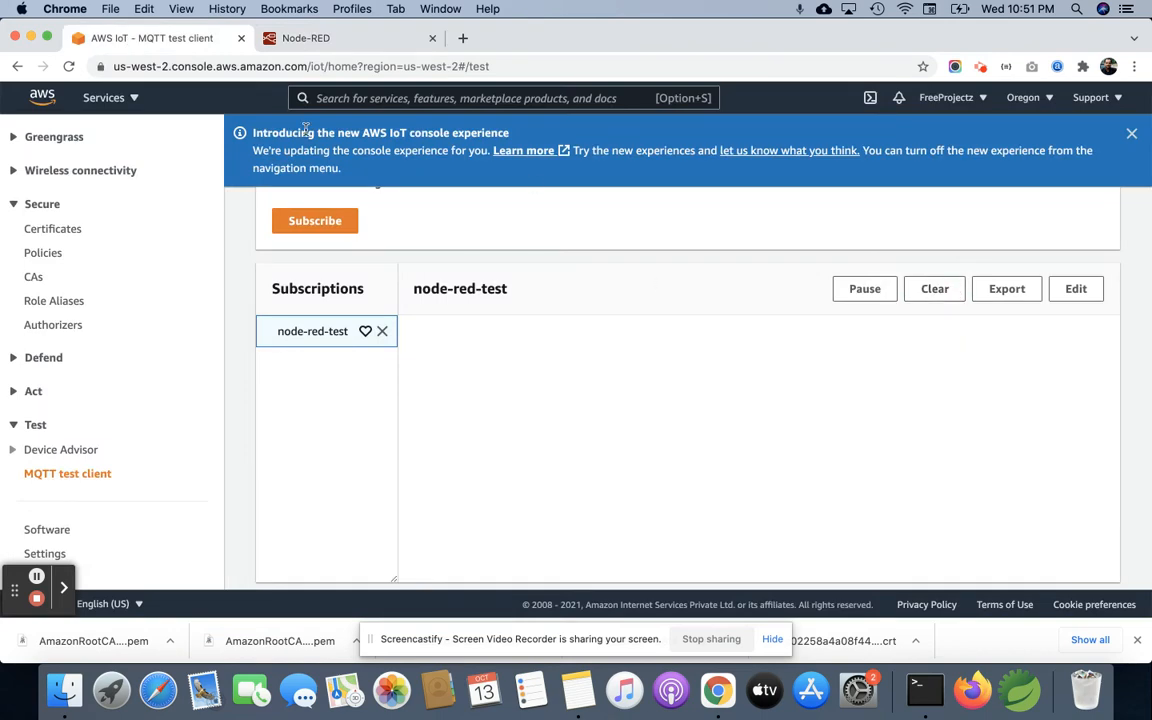
{"action": "left_click", "coordinate": [322, 39]}
{"action": "left_click", "coordinate": [166, 318]}
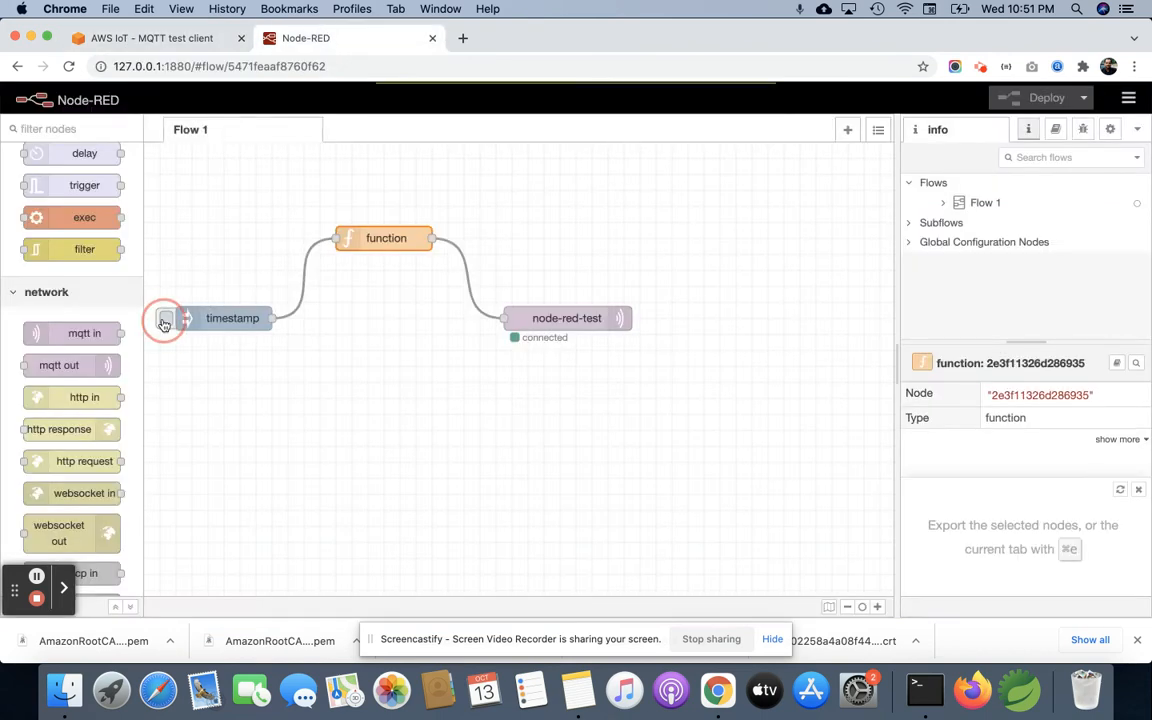
{"action": "left_click", "coordinate": [146, 38]}
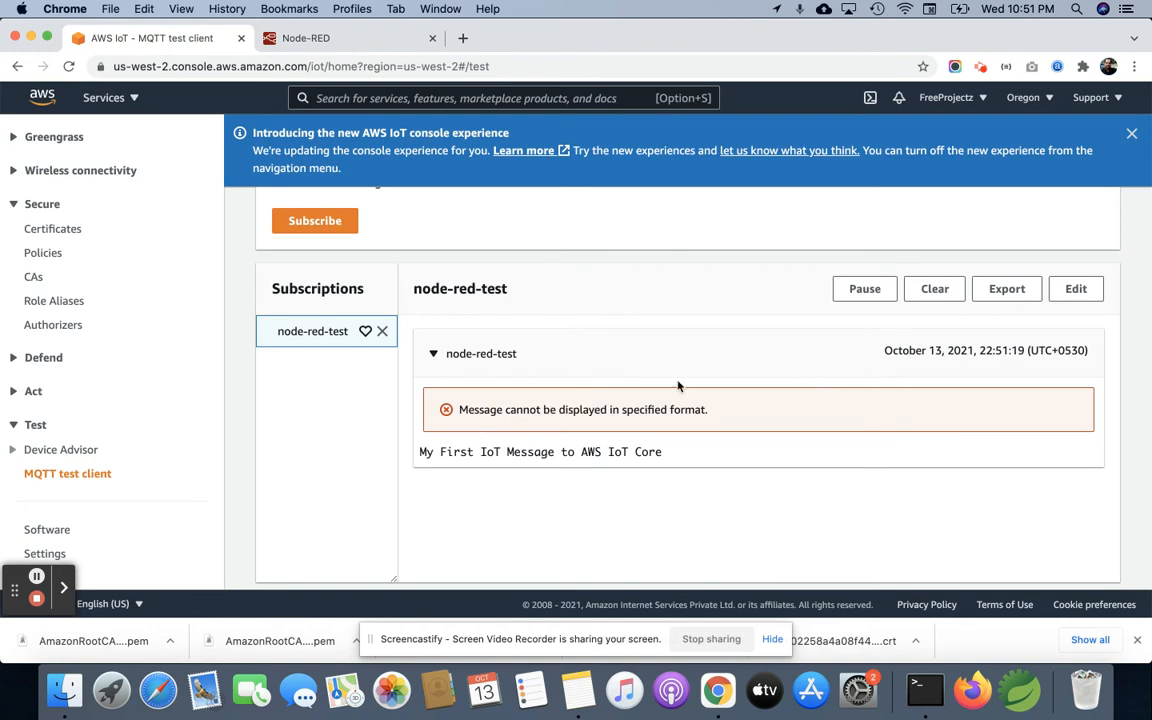
Step: Set the node-red-test subscription's MQTT payload display to "Display payloads as strings (more accurate)"
{"action": "left_click", "coordinate": [1075, 288]}
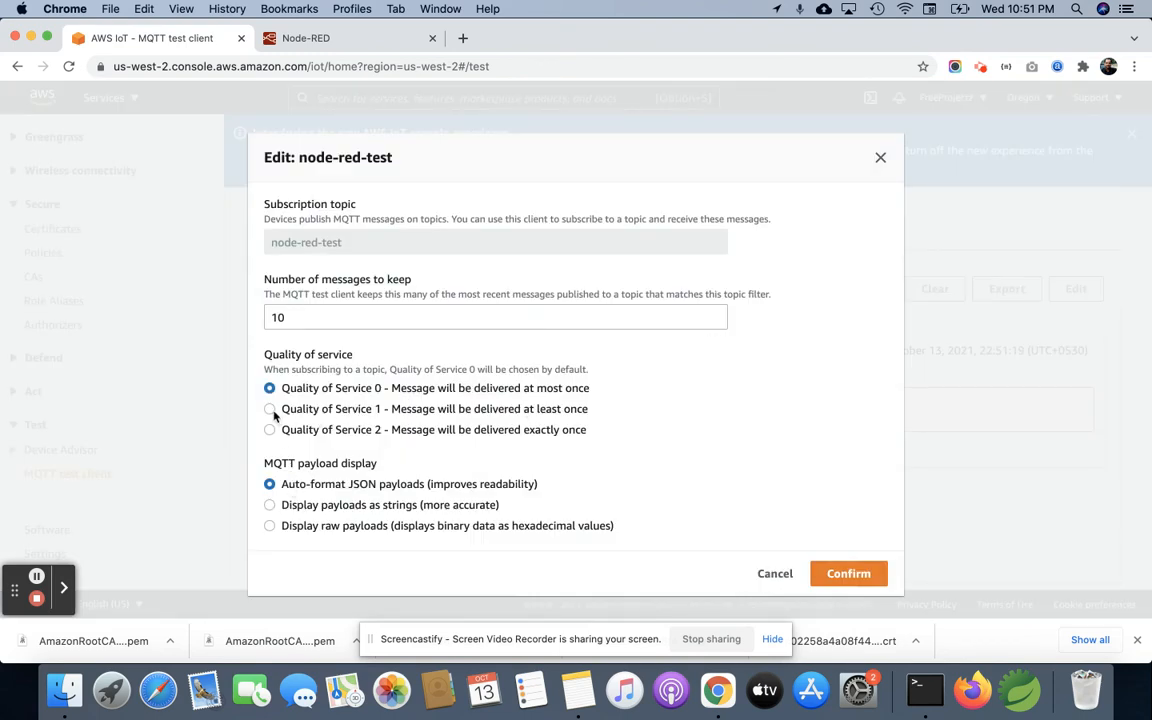
{"action": "left_click", "coordinate": [269, 505]}
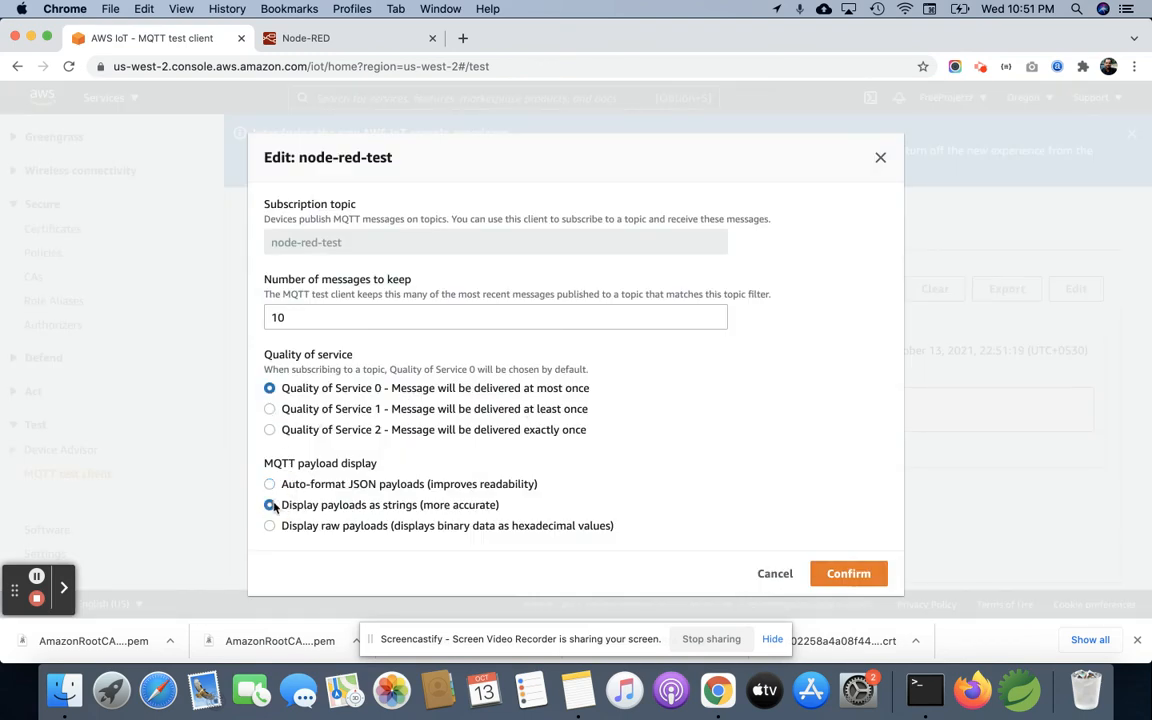
{"action": "left_click", "coordinate": [849, 574]}
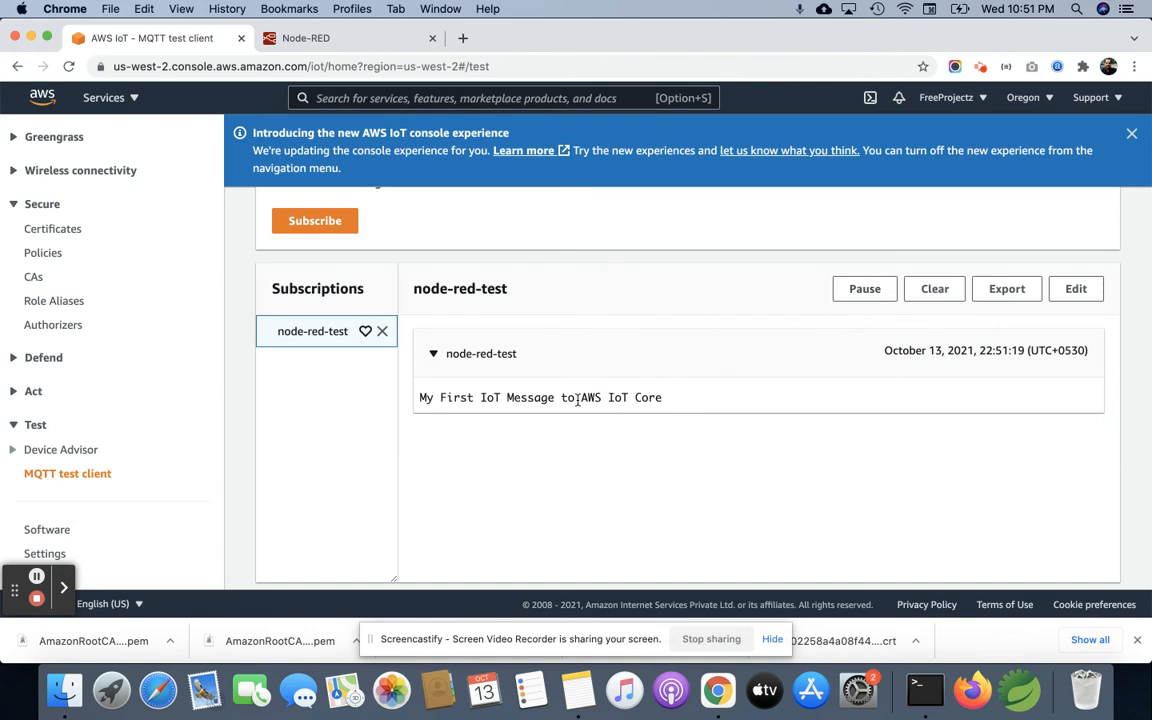
Step: Trigger the Node-RED flow again, review the node-red-test messages in the MQTT test client and clear them
{"action": "left_click", "coordinate": [311, 39]}
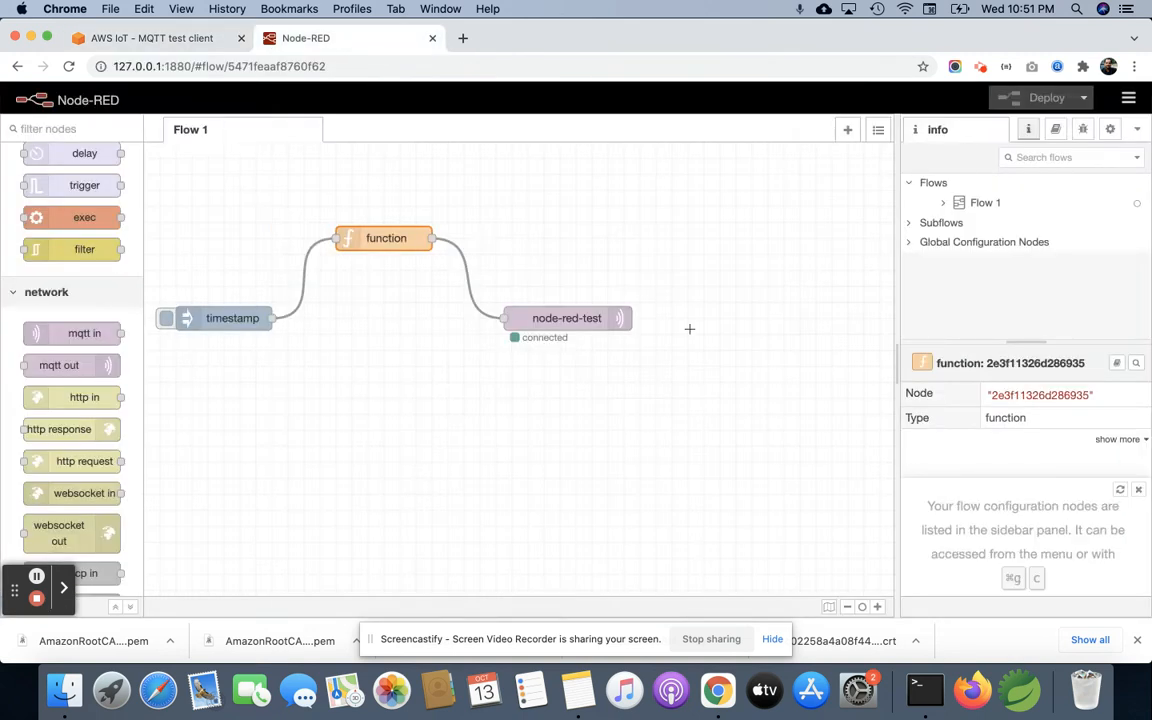
{"action": "left_click", "coordinate": [167, 319]}
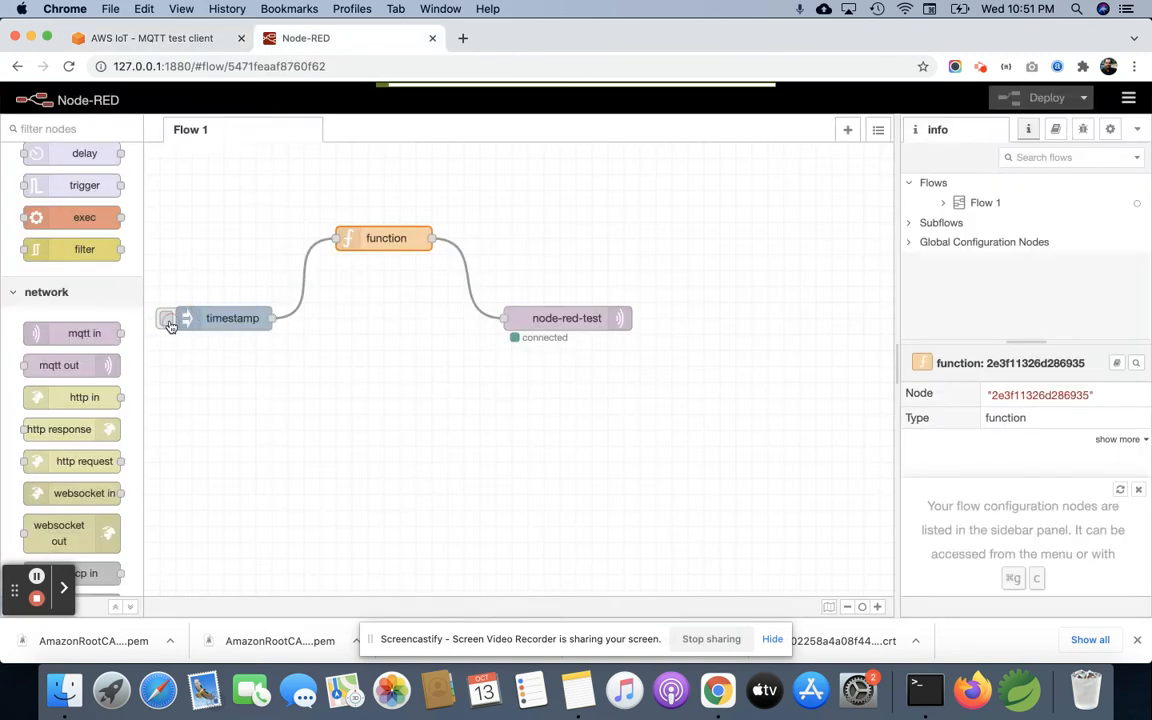
{"action": "left_click", "coordinate": [134, 38]}
{"action": "scroll", "coordinate": [540, 400], "scroll_direction": "down", "scroll_amount": 3}
{"action": "scroll", "coordinate": [560, 430], "scroll_direction": "up", "scroll_amount": 10}
{"action": "scroll", "coordinate": [893, 400], "scroll_direction": "down", "scroll_amount": 5}
{"action": "scroll", "coordinate": [893, 408], "scroll_direction": "up", "scroll_amount": 2}
{"action": "left_click", "coordinate": [935, 354]}
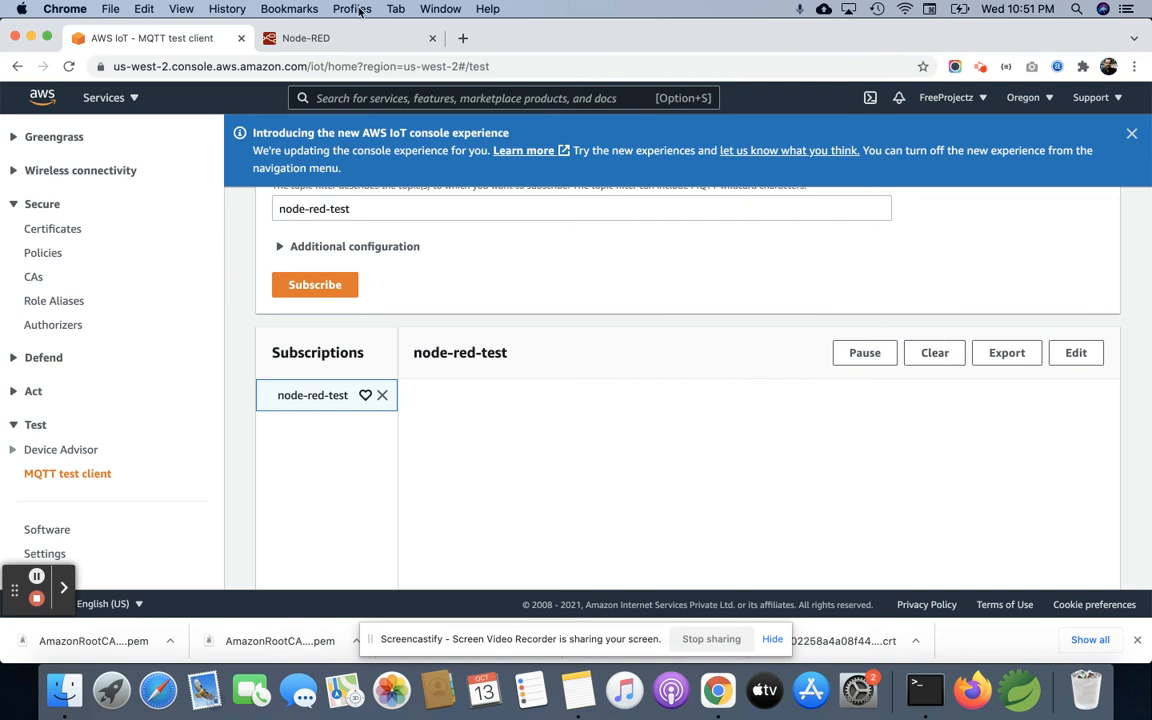
Step: In Node-RED, set the timestamp inject node to repeat at an interval of every 2 seconds and save the node
{"action": "left_click", "coordinate": [298, 38]}
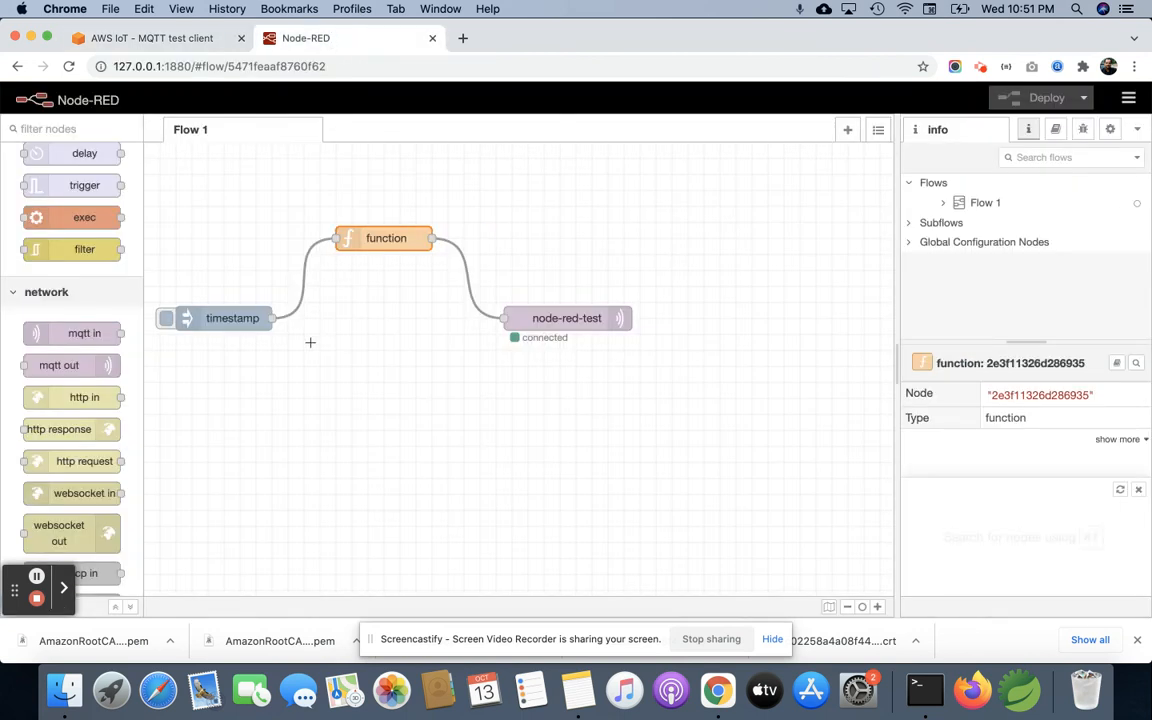
{"action": "double_click", "coordinate": [240, 318]}
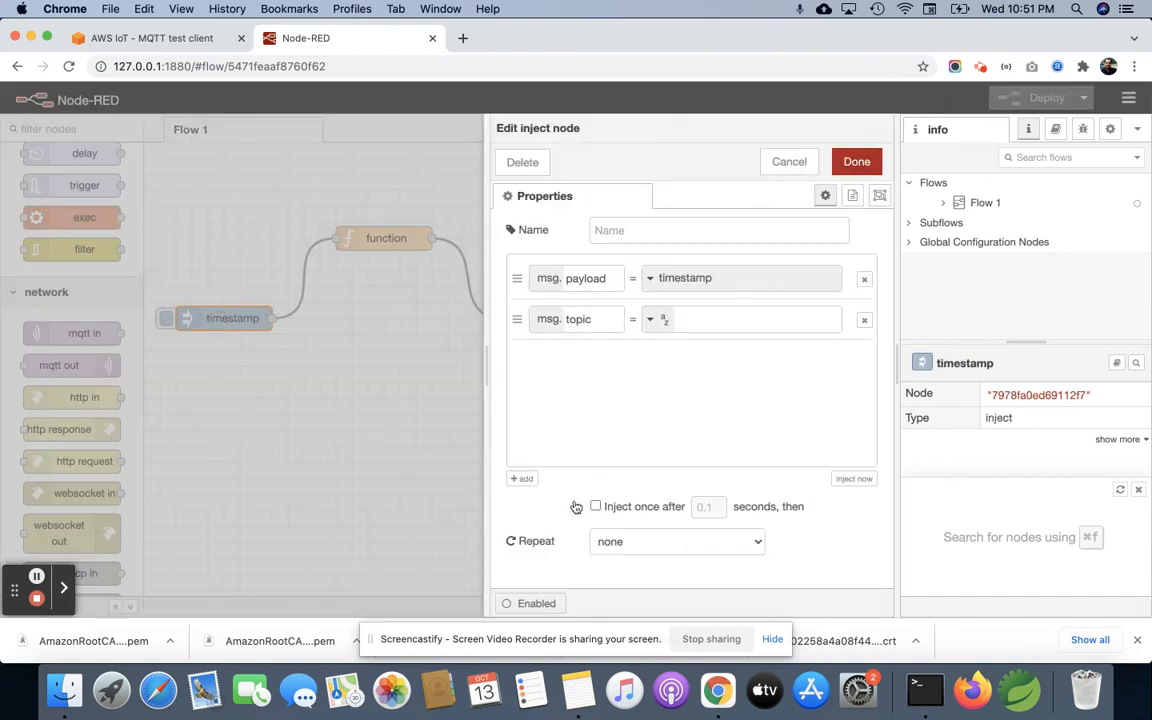
{"action": "left_click", "coordinate": [620, 545]}
{"action": "left_click", "coordinate": [626, 559]}
{"action": "left_click", "coordinate": [641, 544]}
{"action": "key", "text": "BackSpace"}
{"action": "type", "text": "2"}
{"action": "left_click", "coordinate": [857, 163]}
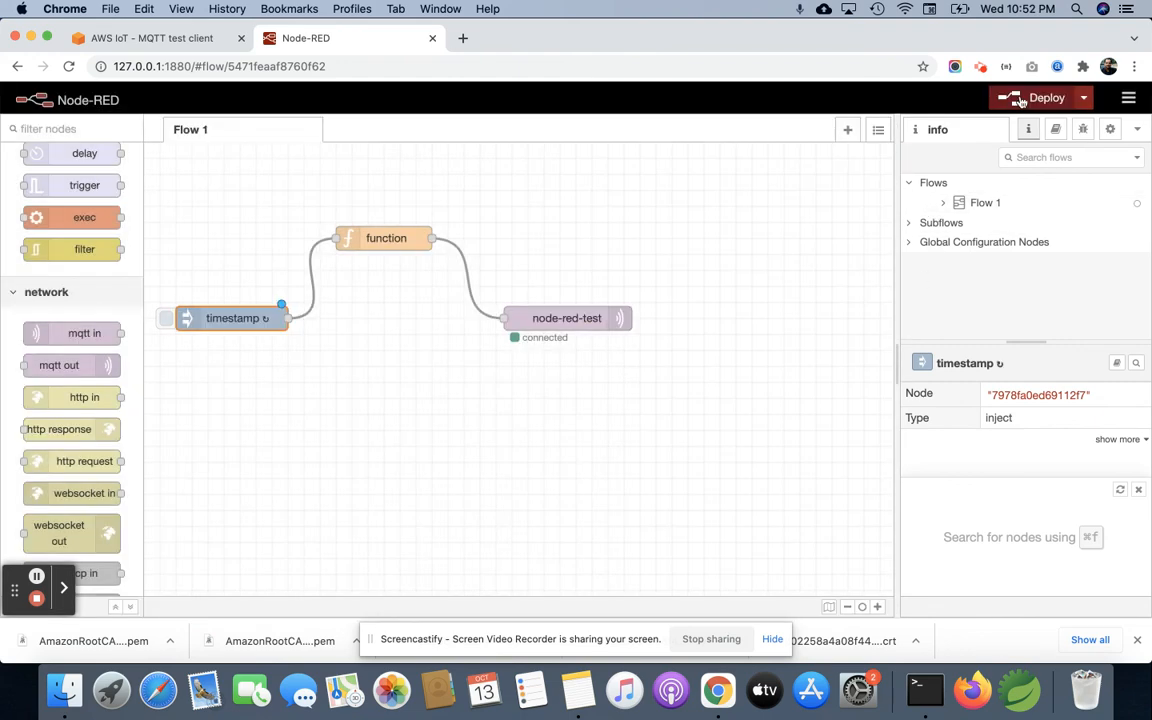
Step: Deploy the flow and check the repeated messages under the node-red-test subscription in the MQTT test client
{"action": "left_click", "coordinate": [1016, 98]}
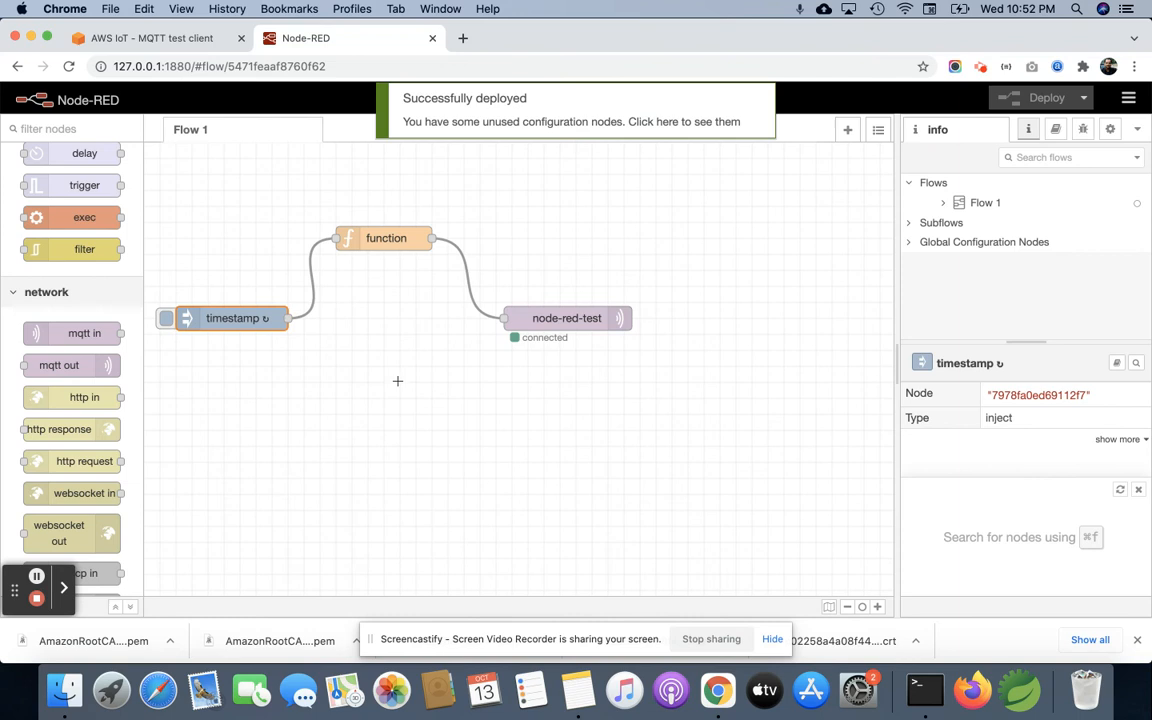
{"action": "left_click", "coordinate": [158, 38]}
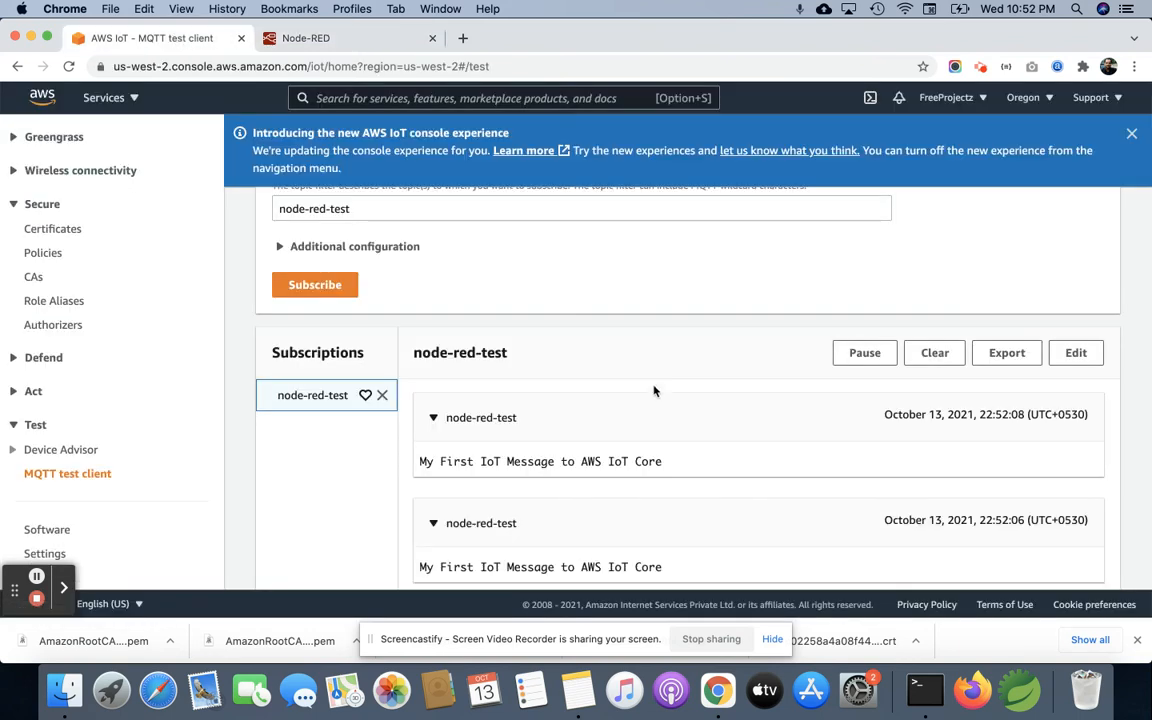
{"action": "scroll", "coordinate": [654, 391], "scroll_direction": "down", "scroll_amount": 3}
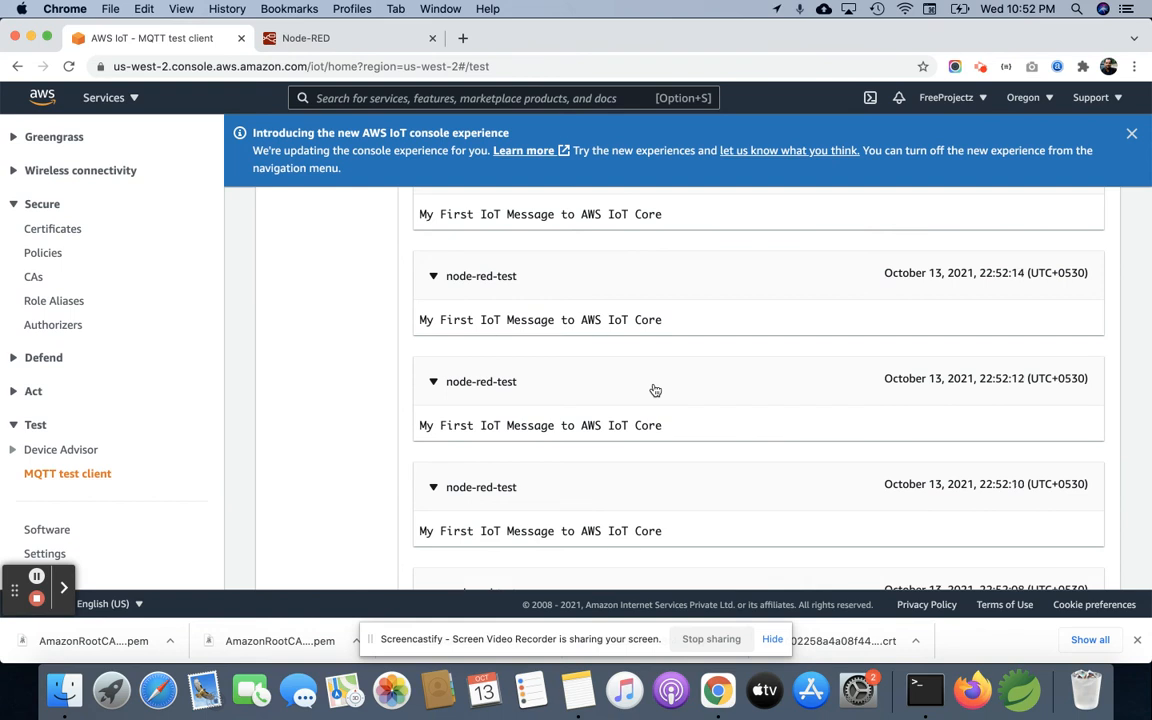
Step: Set the timestamp inject node's repeat to none in Node-RED, save the node and deploy the flow
{"action": "left_click", "coordinate": [373, 38]}
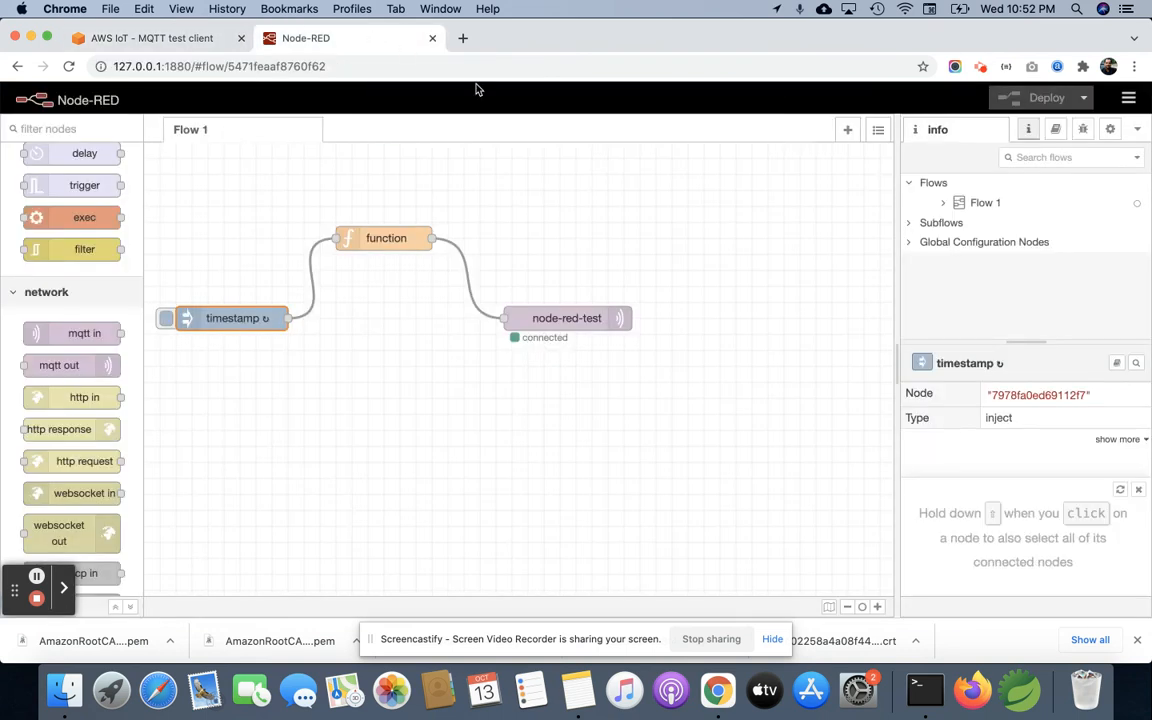
{"action": "double_click", "coordinate": [190, 318]}
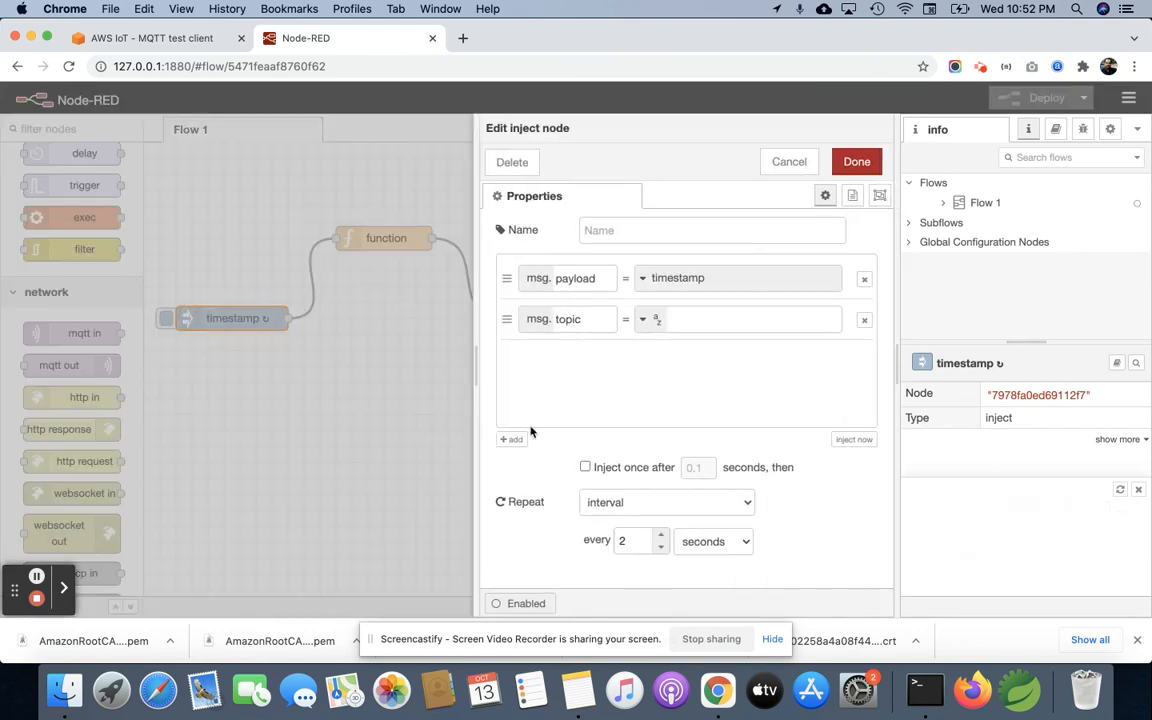
{"action": "left_click", "coordinate": [610, 502]}
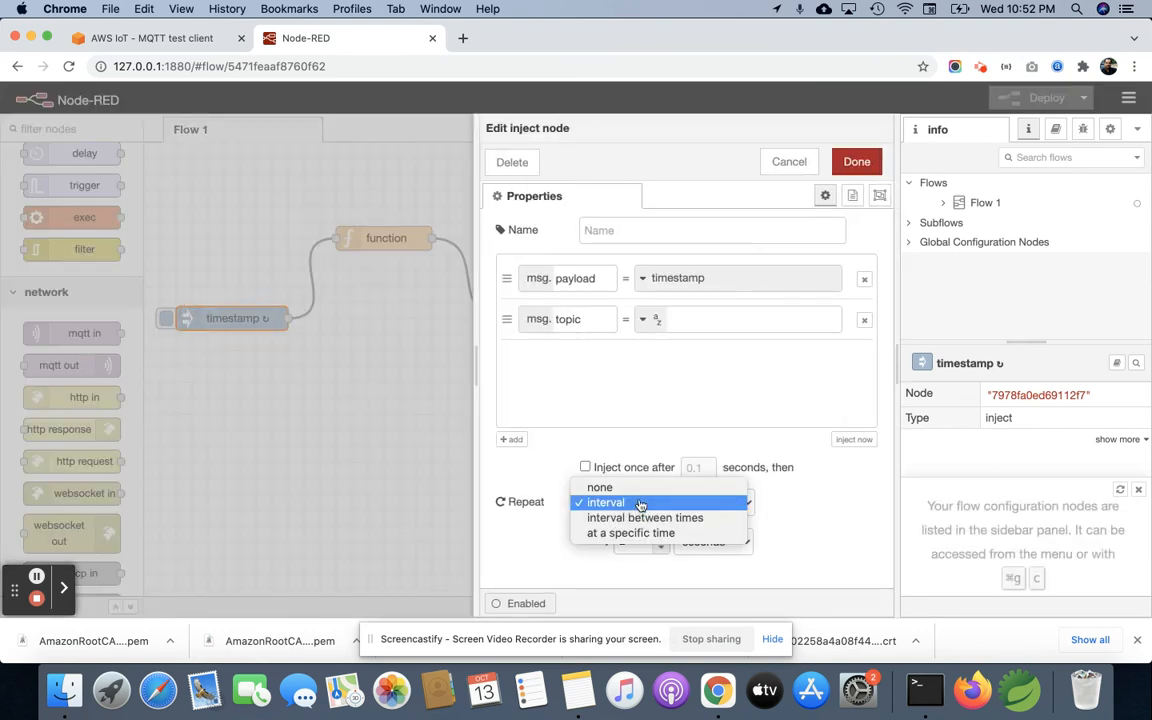
{"action": "left_click", "coordinate": [642, 490]}
{"action": "left_click", "coordinate": [856, 161]}
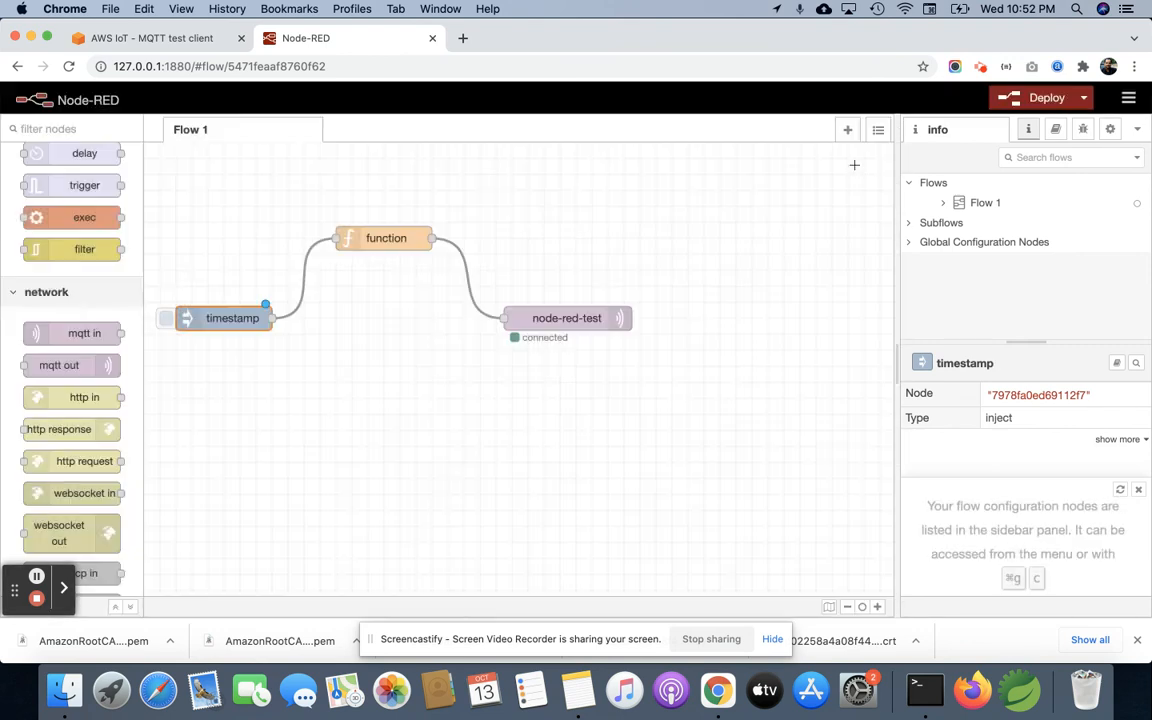
{"action": "left_click", "coordinate": [1040, 98]}
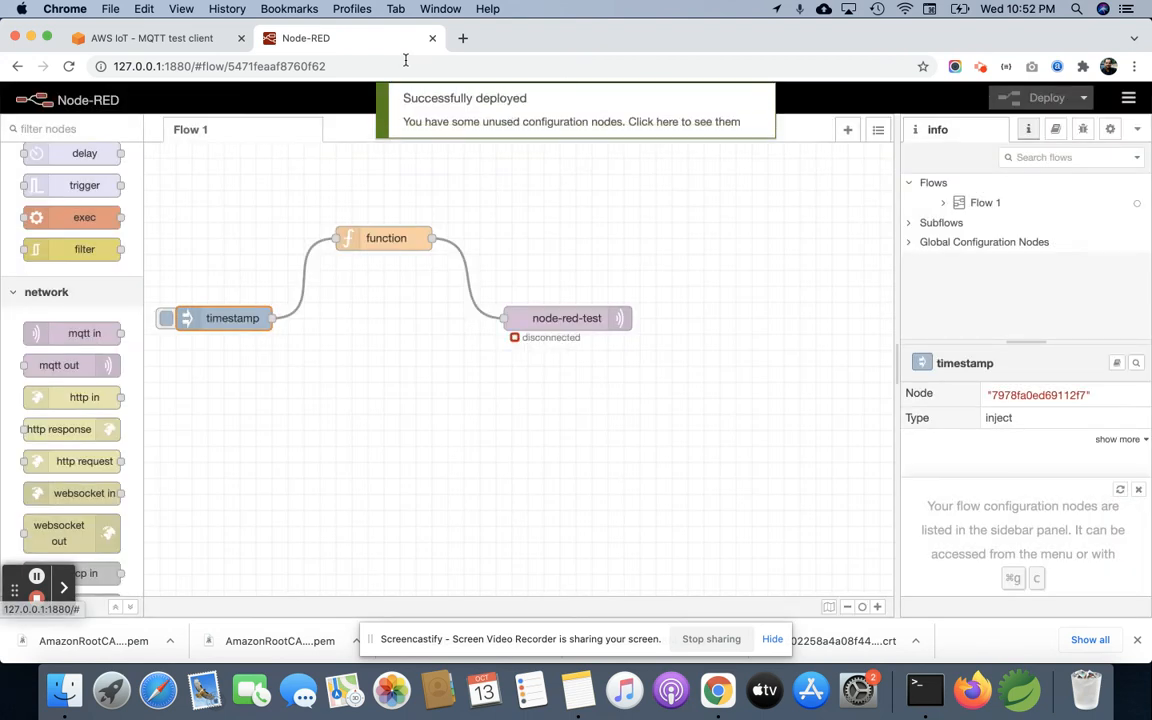
Step: Clear the node-red-test messages in the MQTT test client and return to the Node-RED flow editor
{"action": "left_click", "coordinate": [192, 38]}
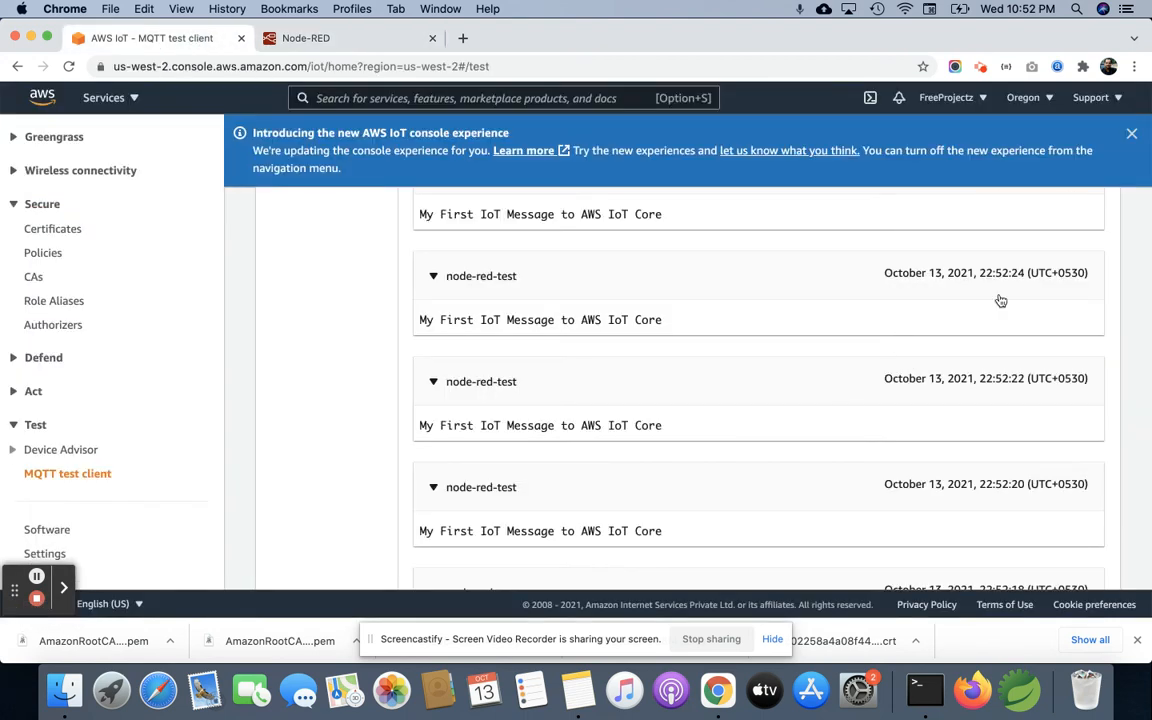
{"action": "scroll", "coordinate": [1000, 301], "scroll_direction": "up", "scroll_amount": 10}
{"action": "scroll", "coordinate": [1000, 320], "scroll_direction": "down", "scroll_amount": 4}
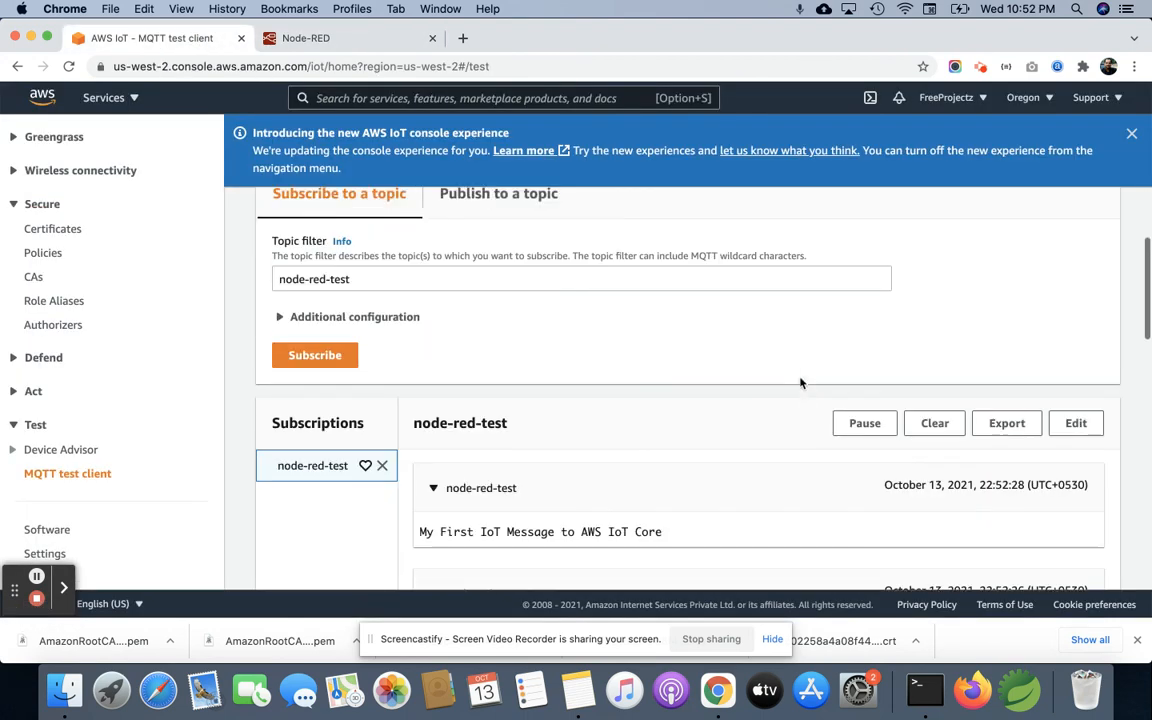
{"action": "left_click", "coordinate": [948, 418]}
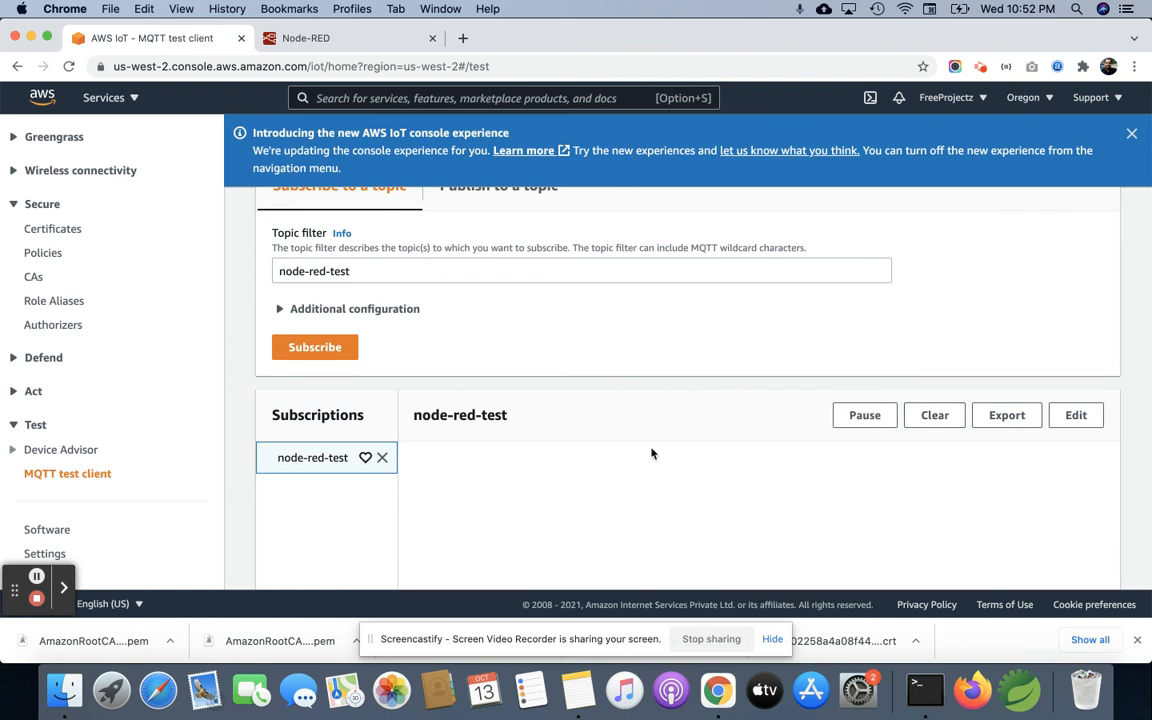
{"action": "left_click", "coordinate": [302, 40]}
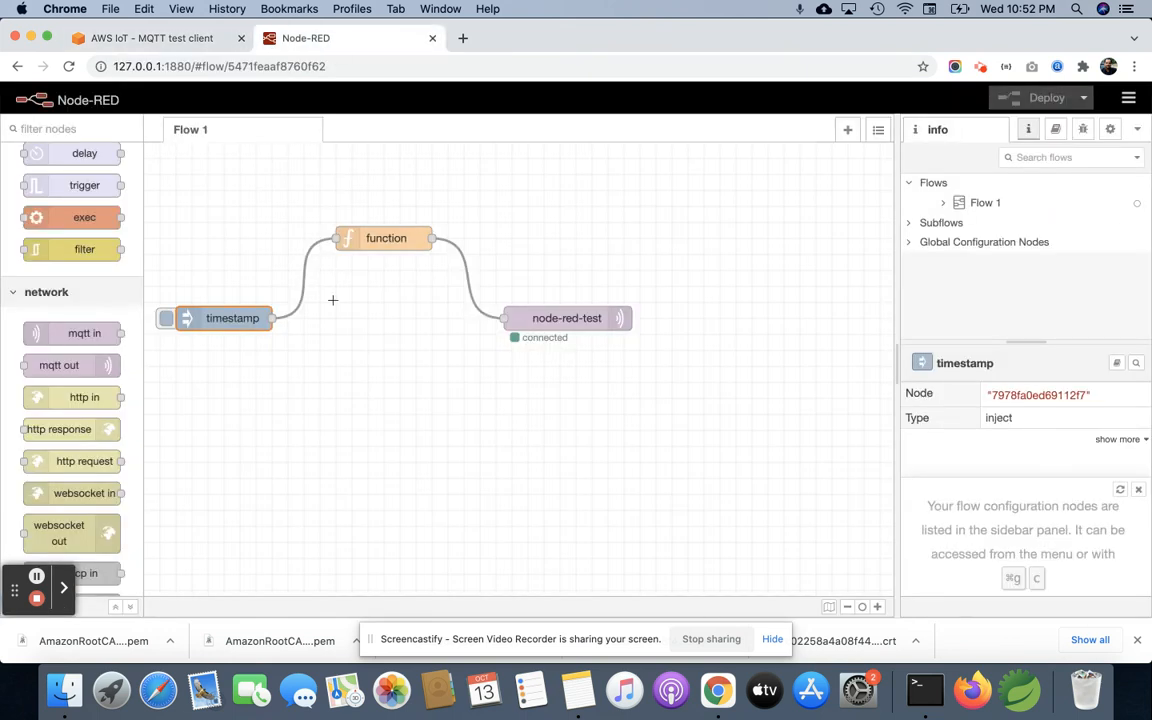